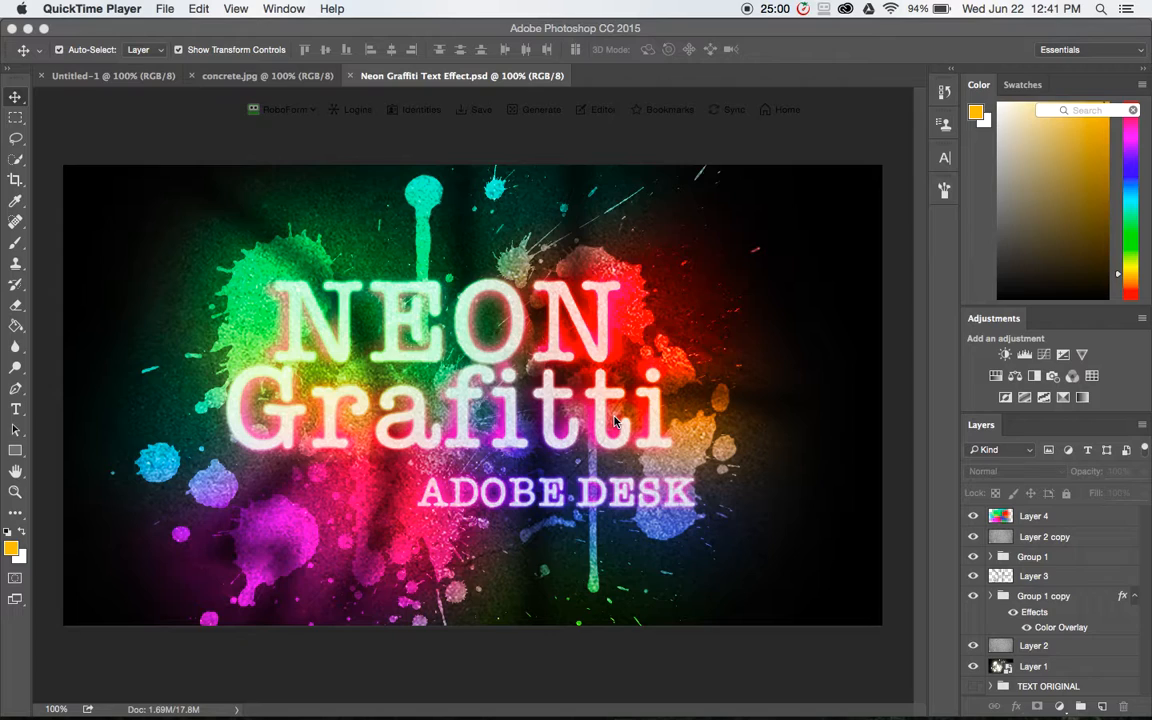
Unlock the background layer of the blank Untitled-1 document and fill it with black using the Paint Bucket
click(254, 79)
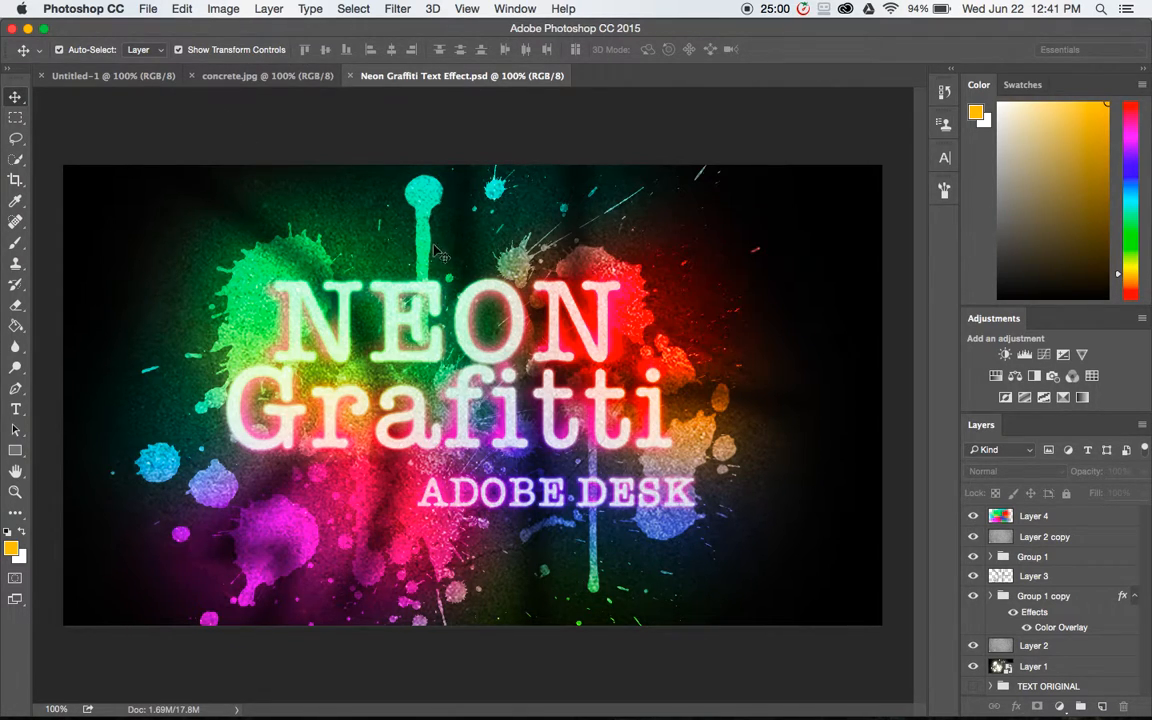
click(257, 76)
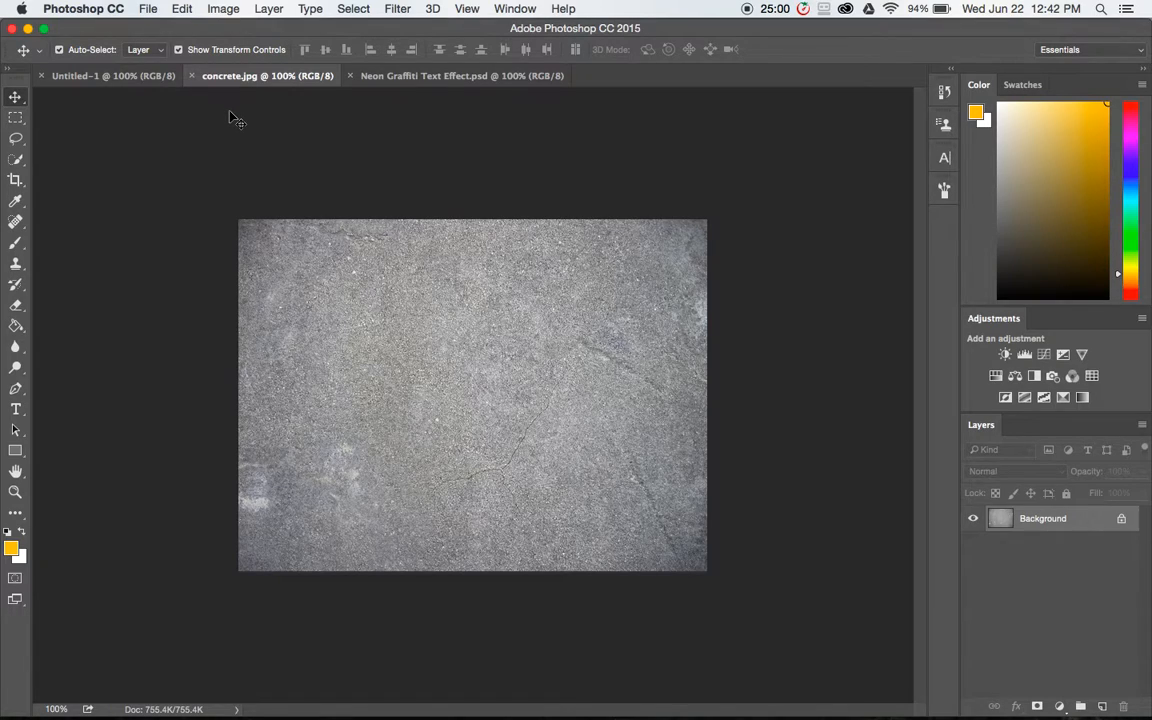
click(105, 76)
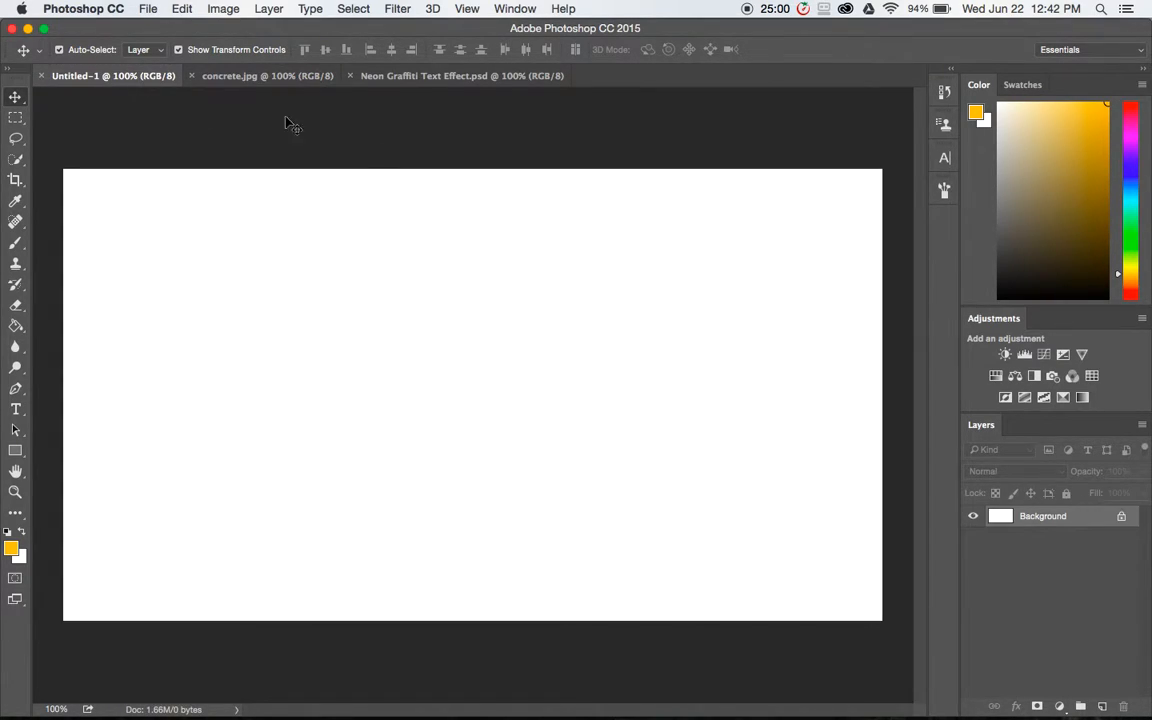
click(1121, 516)
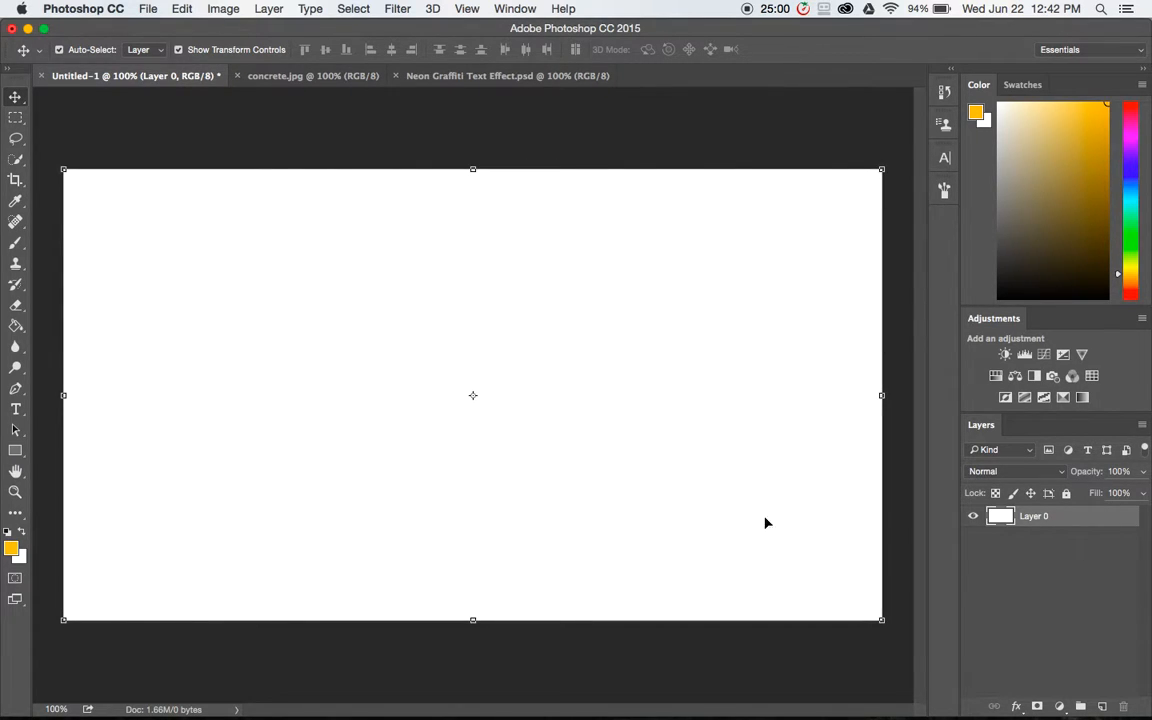
click(16, 326)
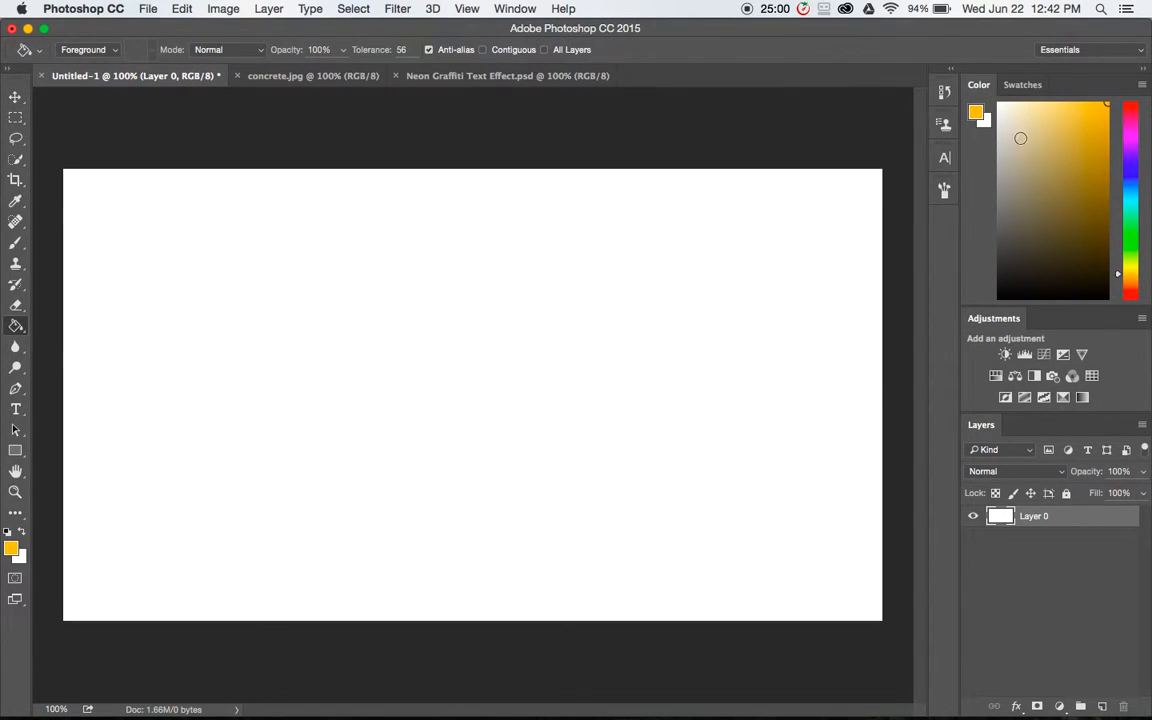
key(d)
click(427, 348)
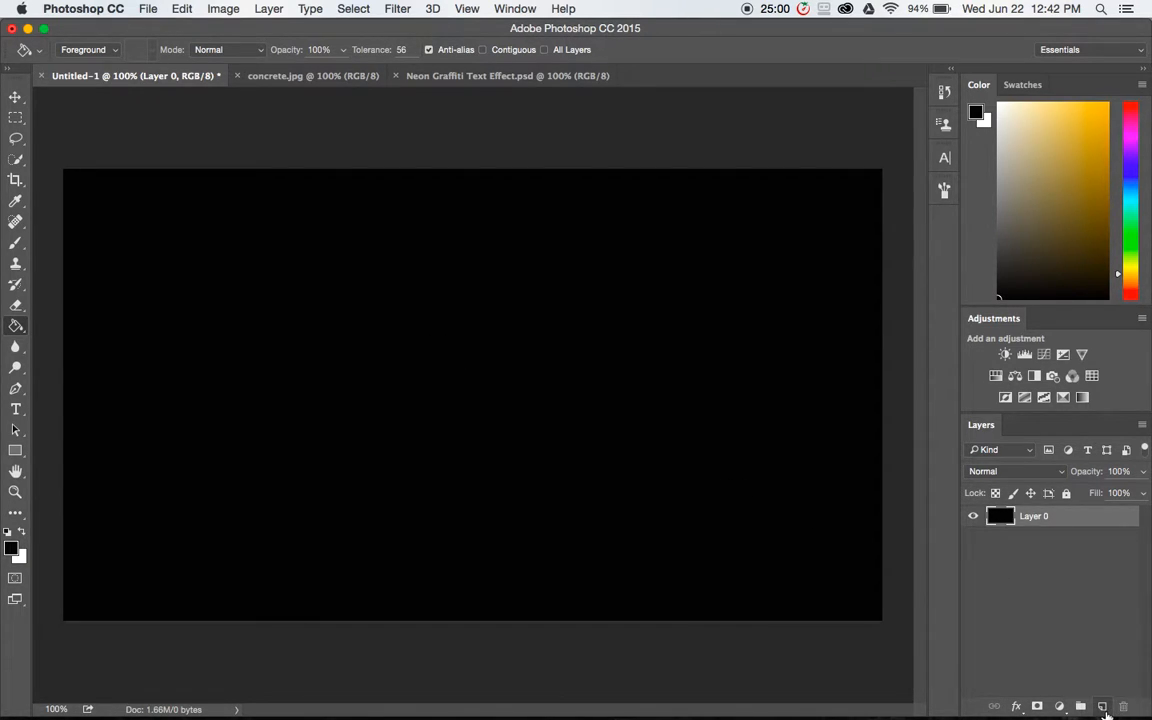
Add a new empty layer, then rename the black layer Background and the new layer Splatter
click(1104, 709)
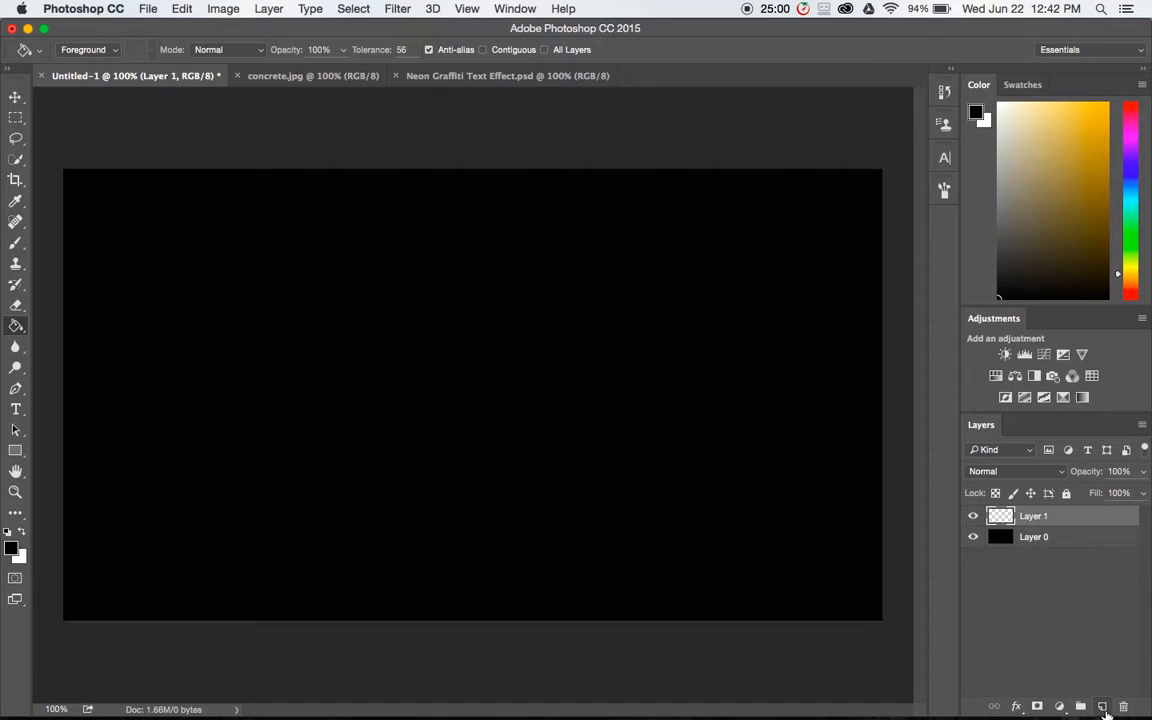
double_click(1033, 537)
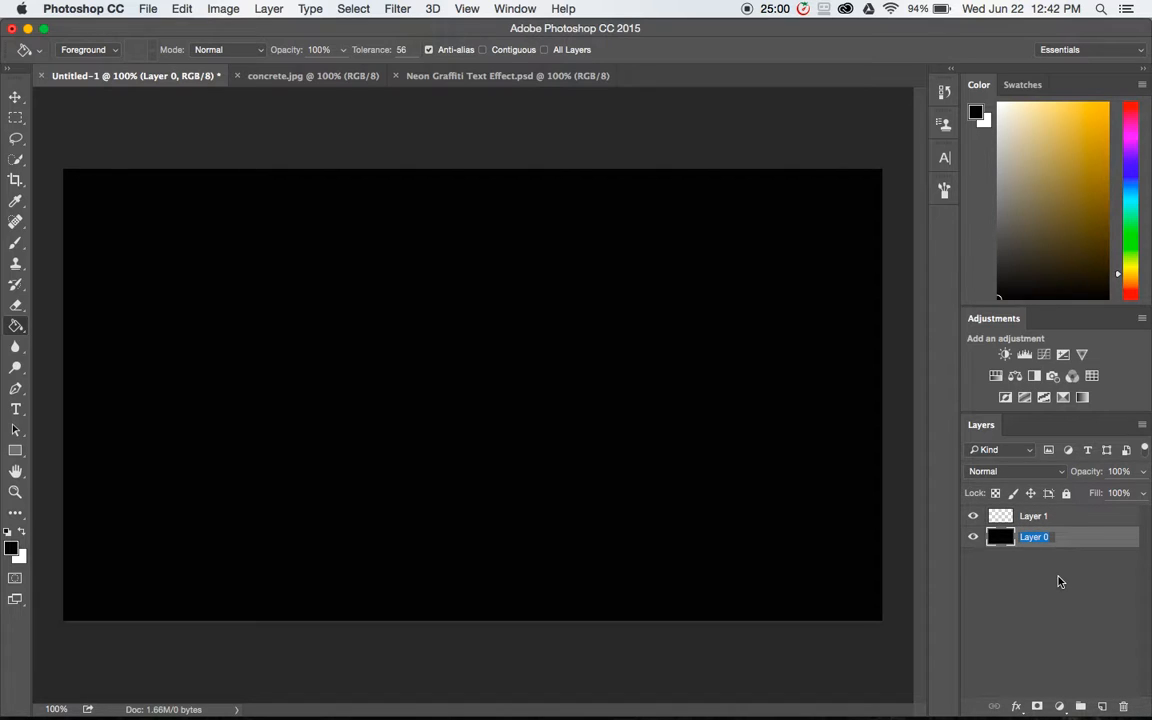
text(Background)
key(Return)
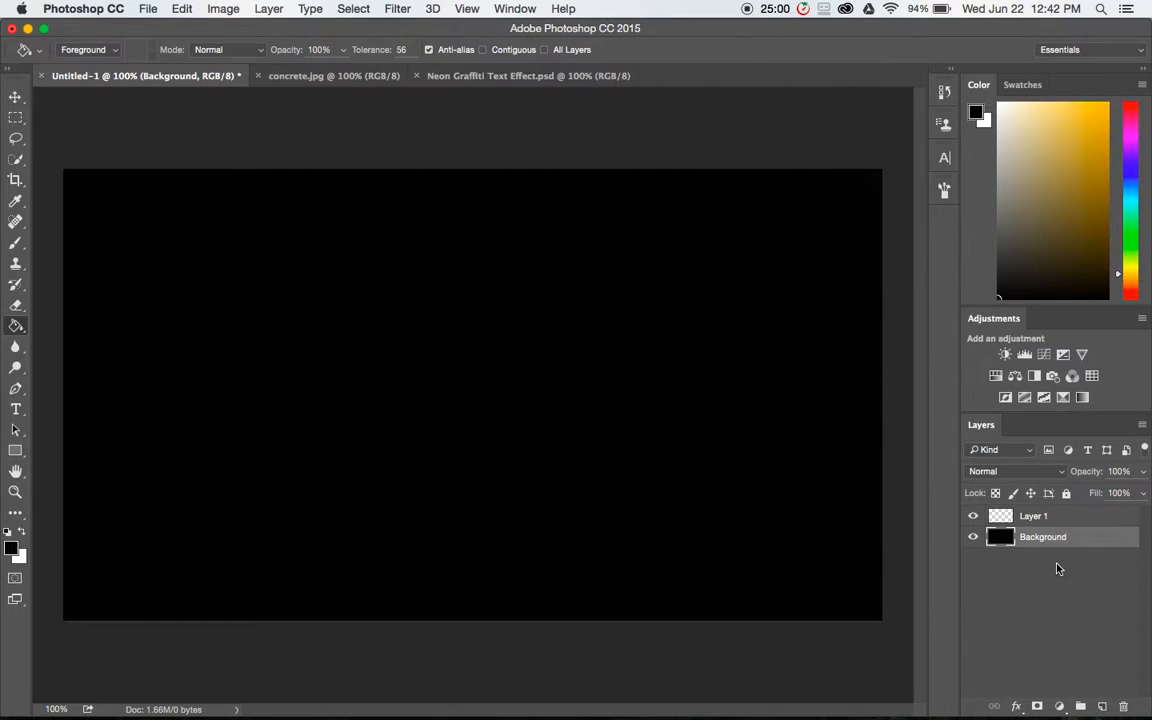
double_click(1035, 517)
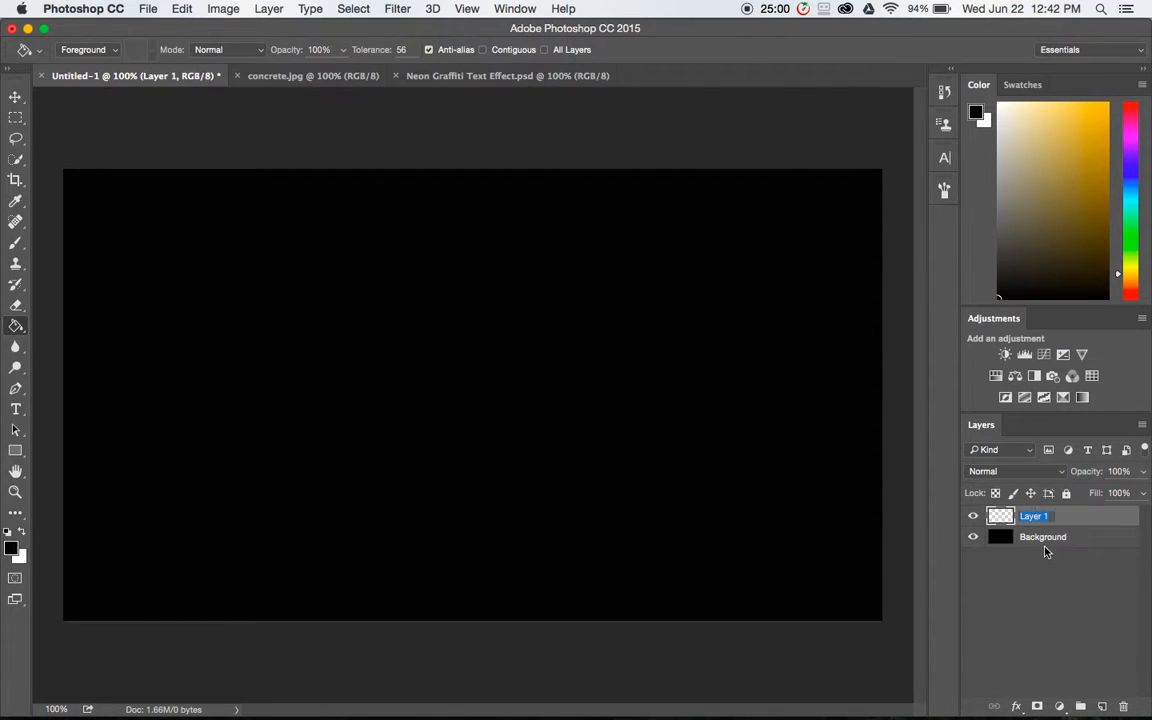
text(Splatter)
key(Return)
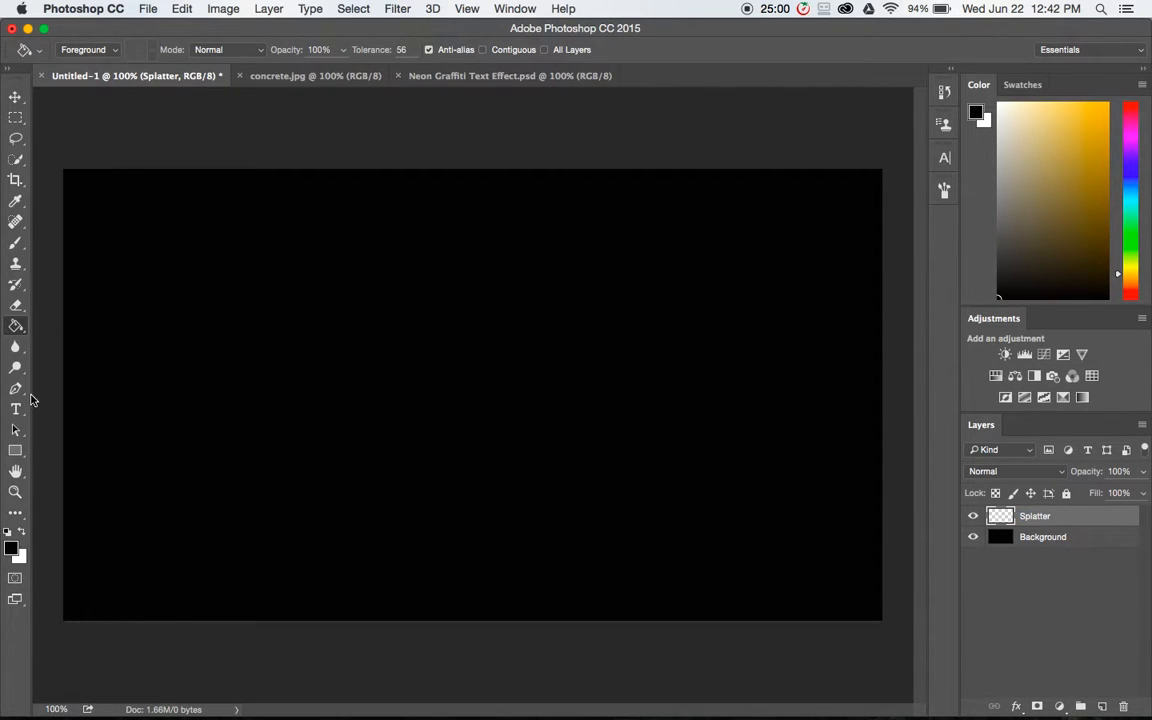
Activate the Brush tool and choose the 716 splatter tip as the brush tip shape
click(15, 263)
click(15, 245)
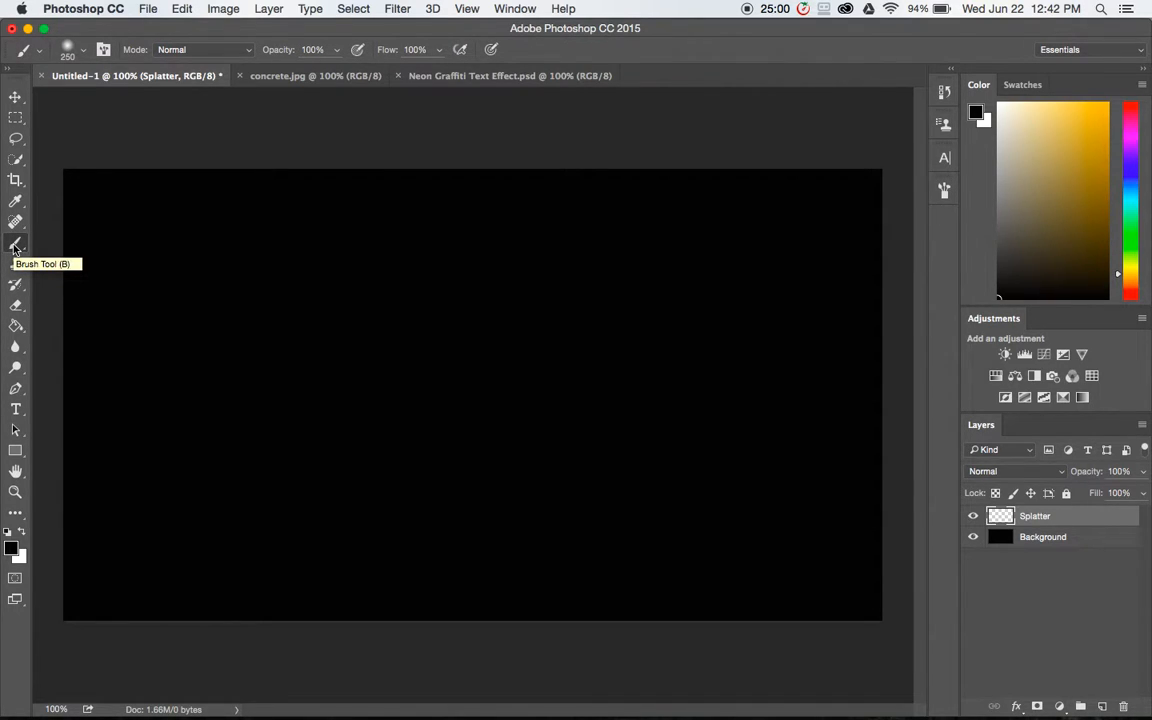
click(943, 191)
mouse_move(818, 191)
mouse_down()
mouse_move(818, 169)
mouse_move(1022, 117)
mouse_move(1042, 125)
mouse_up()
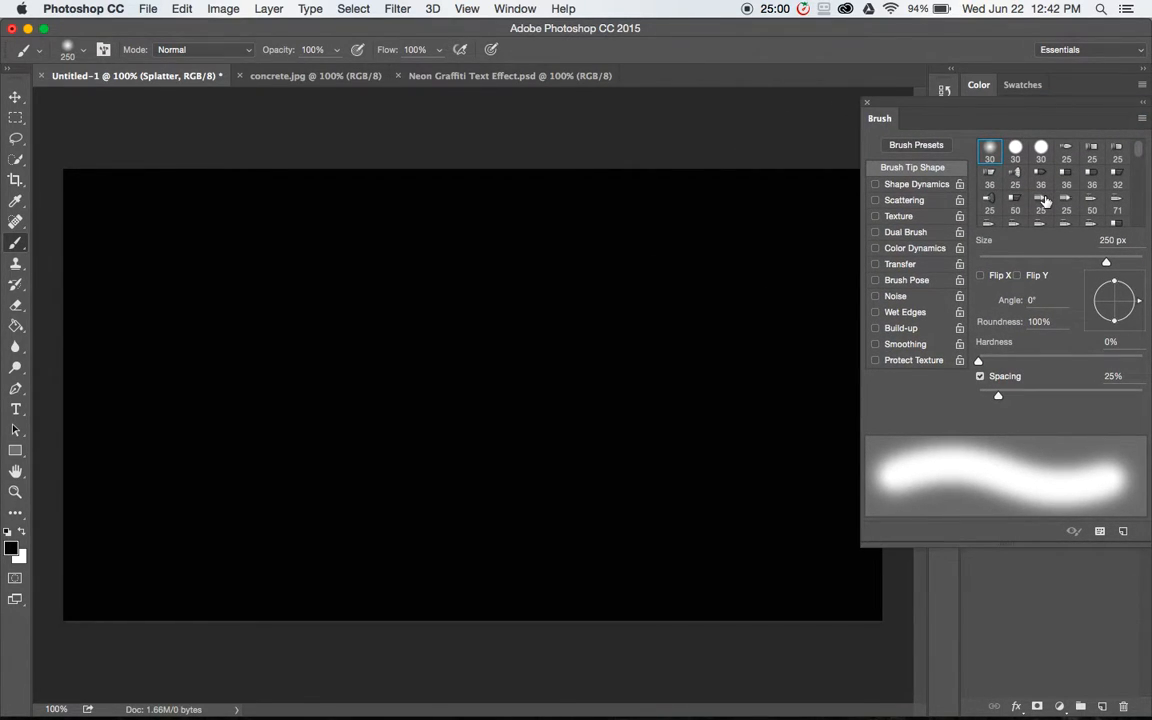
scroll(1045, 200, down, 10)
scroll(1045, 200, down, 2)
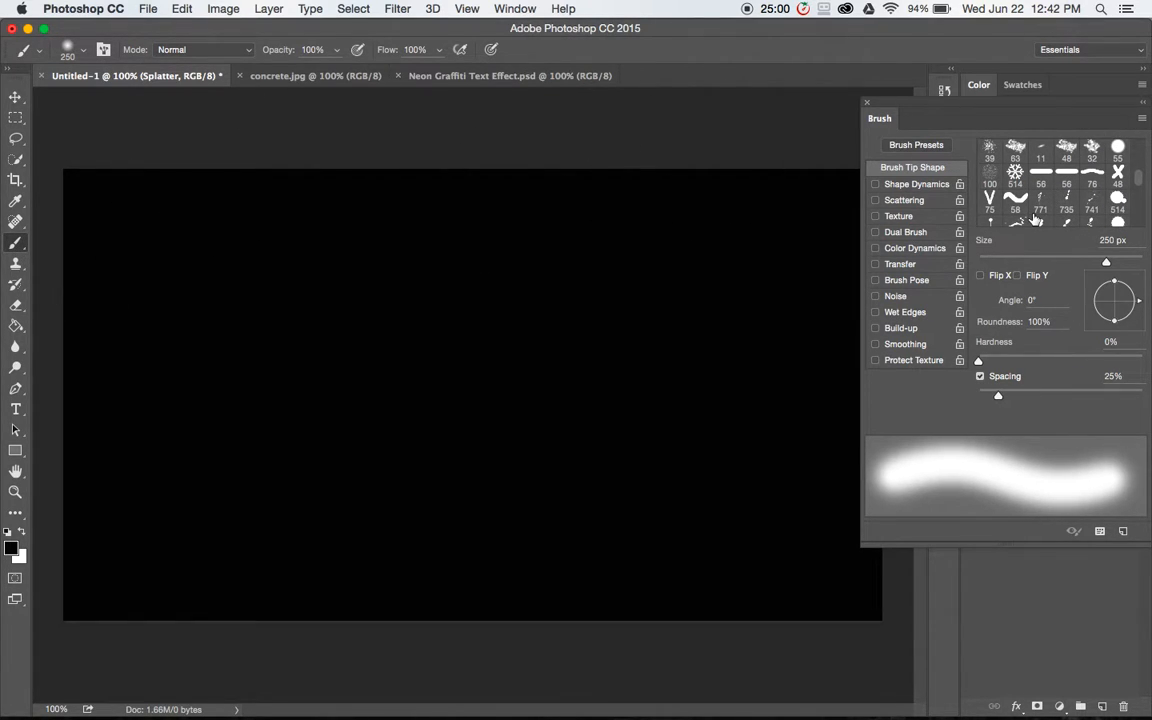
scroll(1034, 218, down, 2)
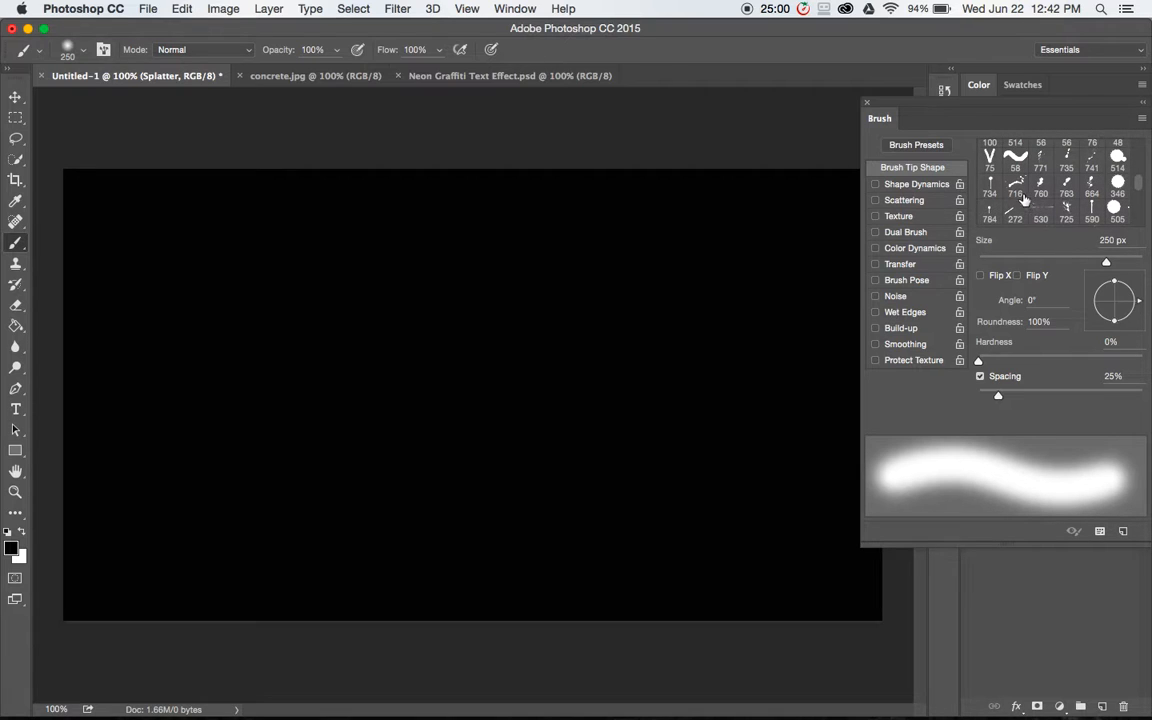
click(1018, 188)
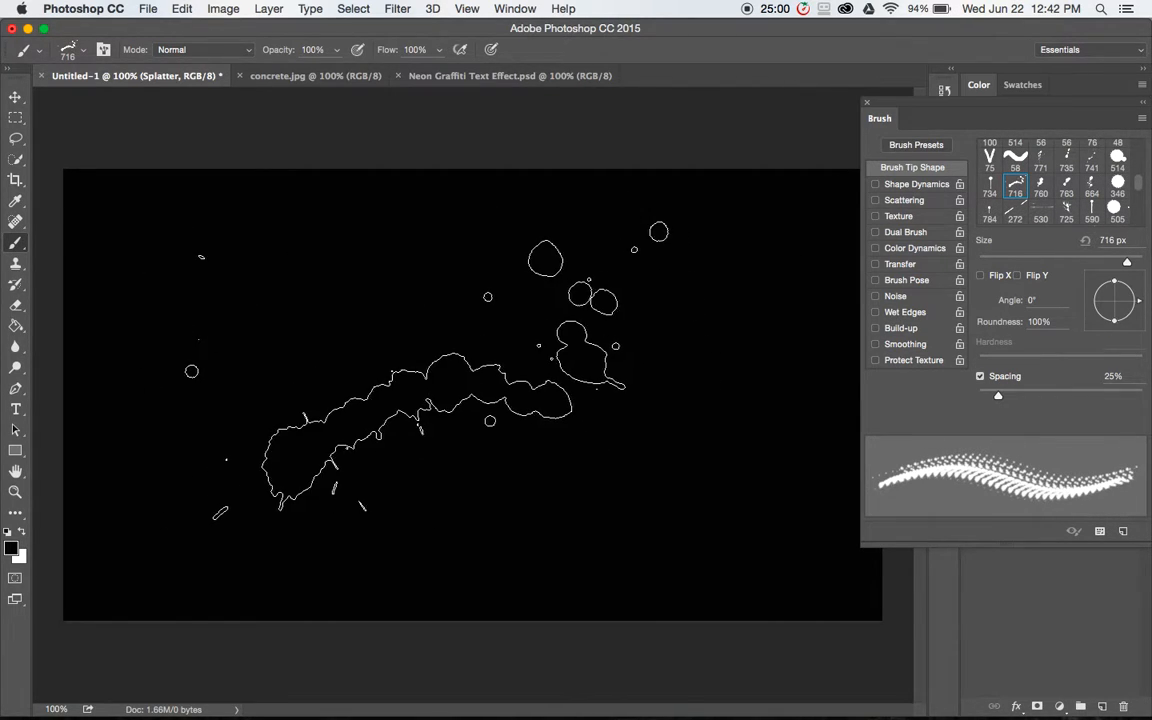
Make white the foreground color, reduce the brush to 400 px and stamp one splatter on the canvas's left half
key(x)
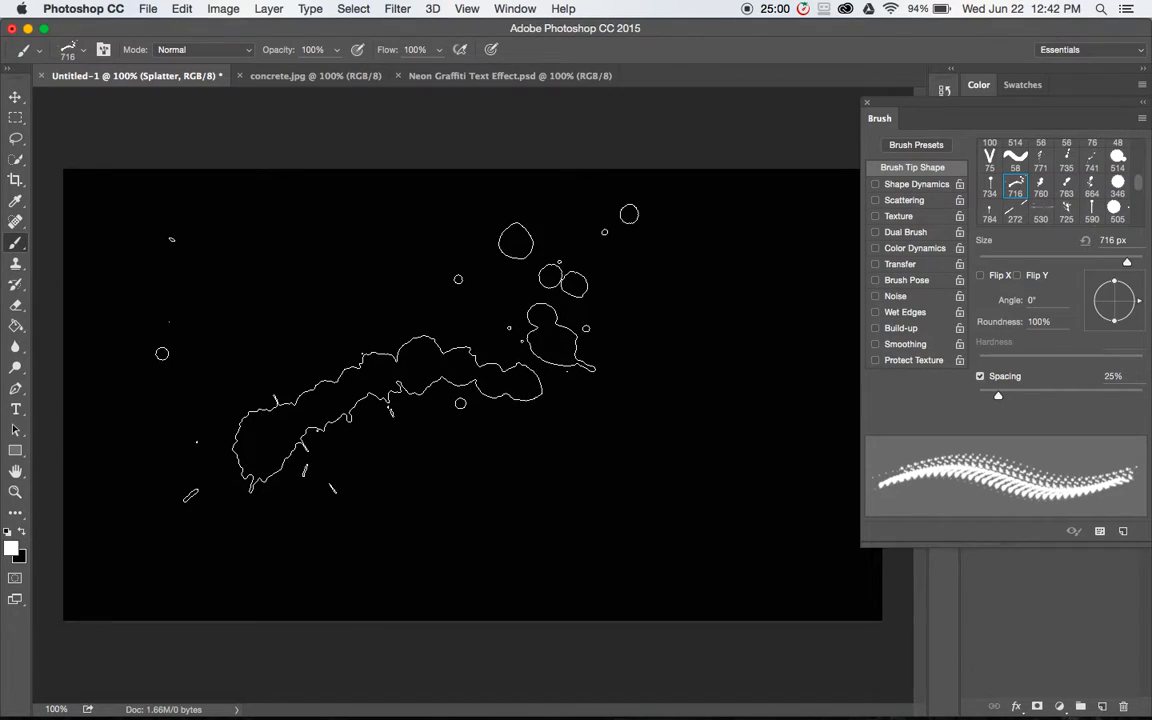
key(bracketleft)
key(bracketleft)
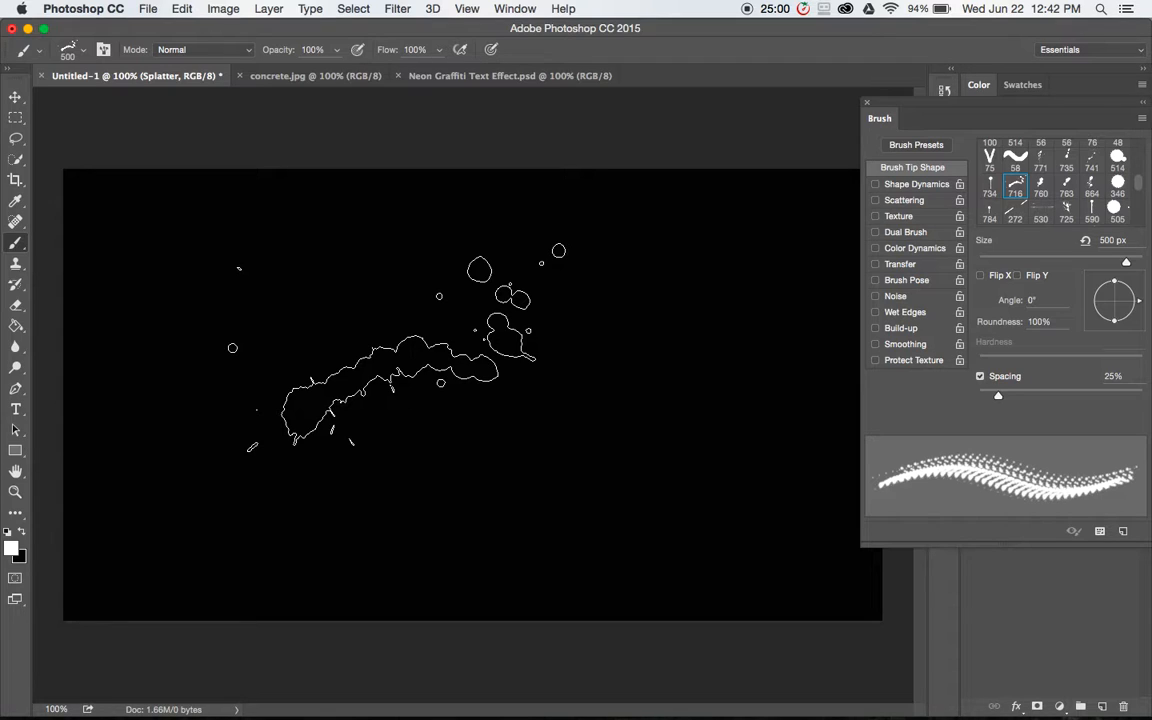
key(bracketleft)
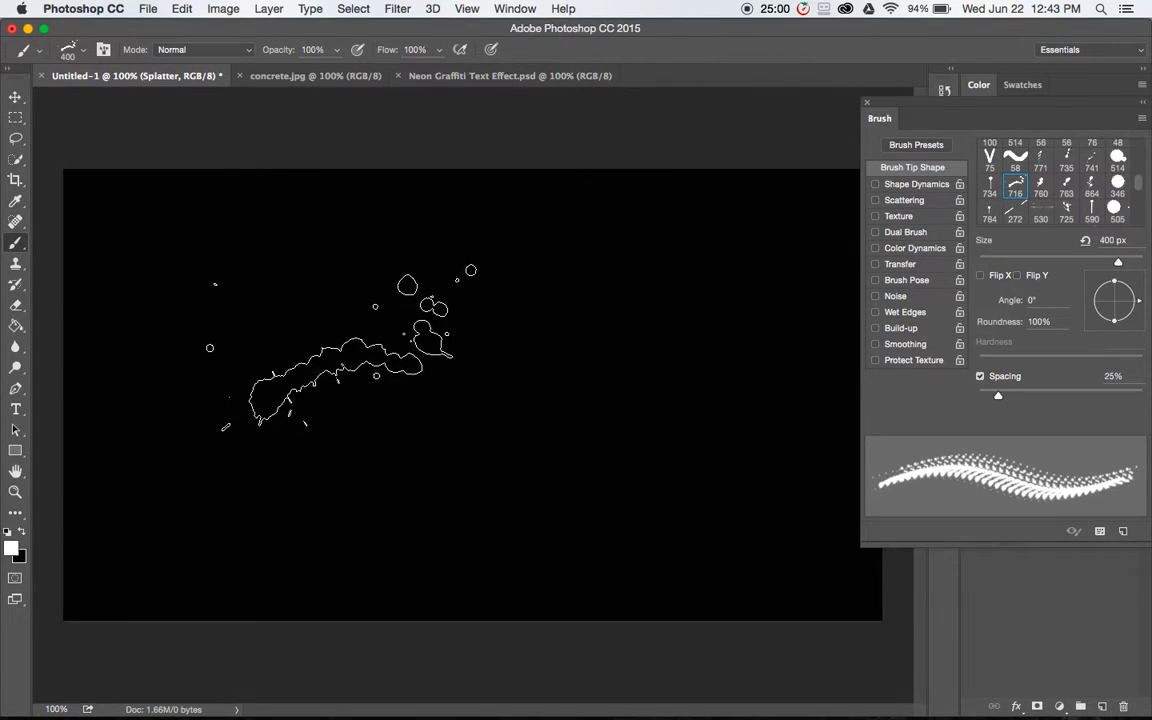
click(329, 353)
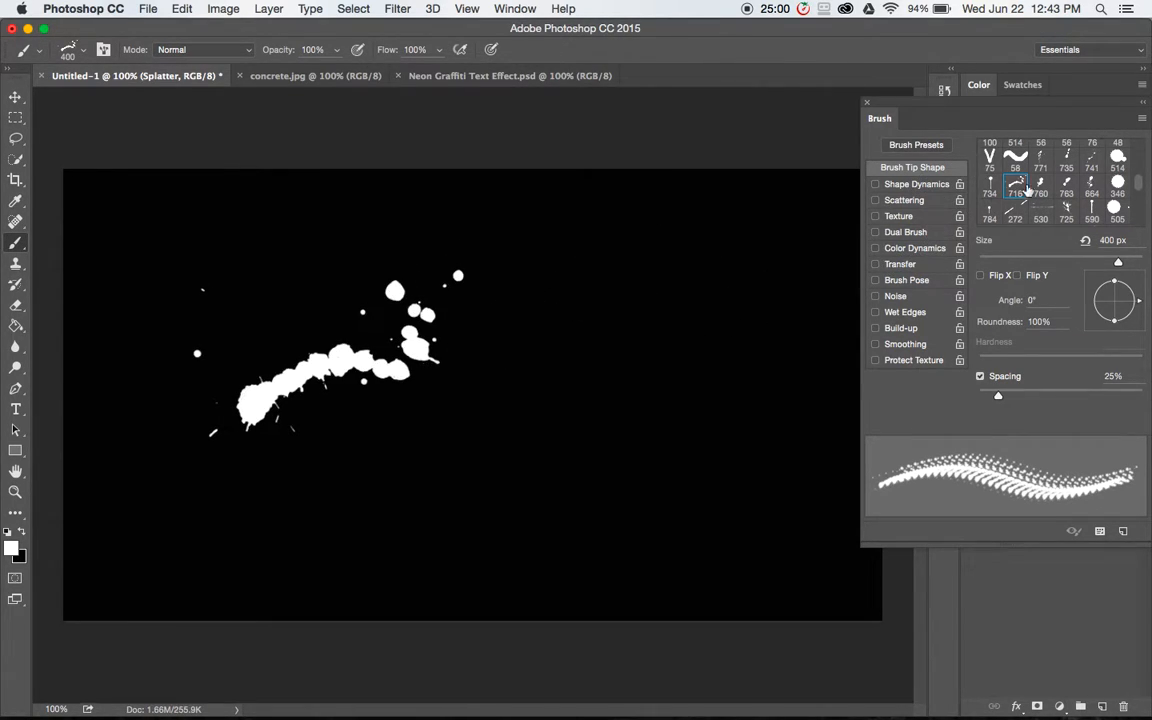
Stamp the 664 splatter tip at 400 px over the existing splatter on the left half of the canvas
click(1090, 190)
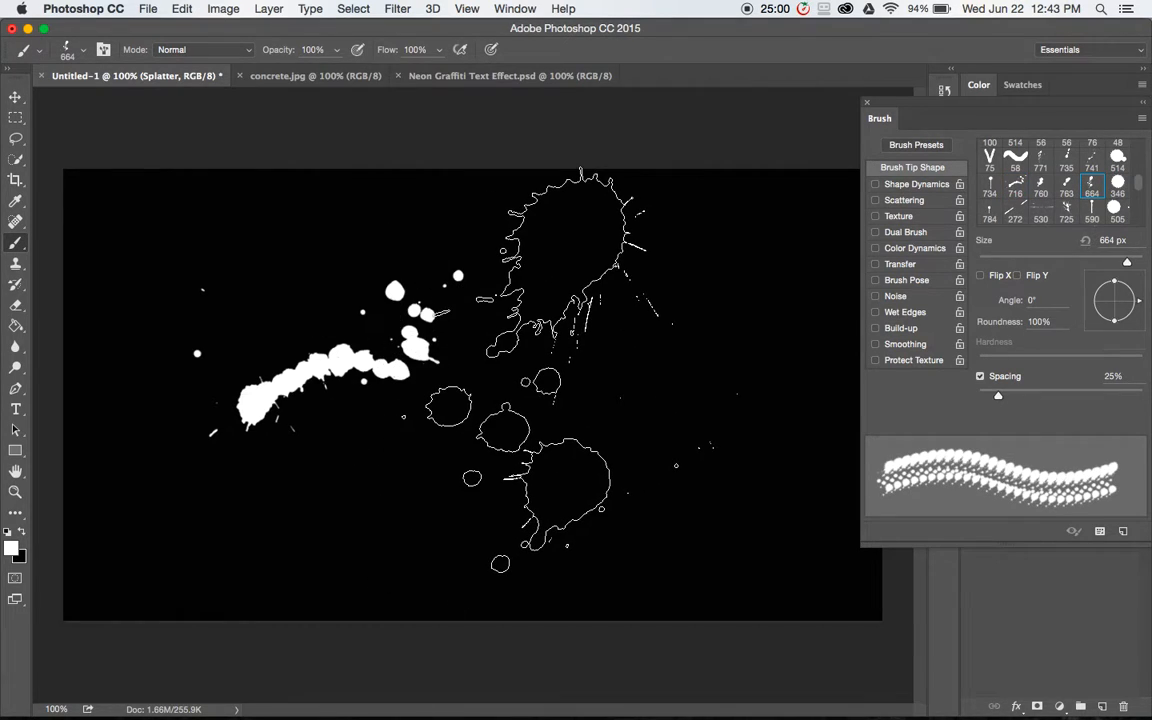
key(bracketleft)
key(bracketleft)
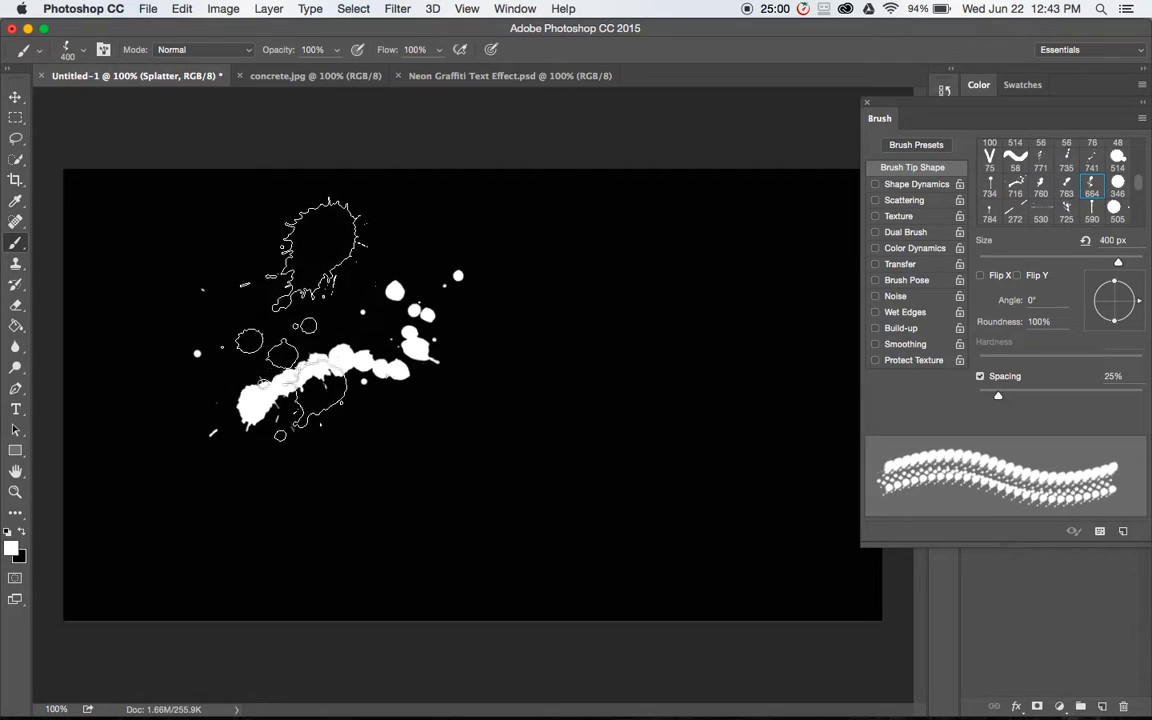
drag(300, 325, 310, 310)
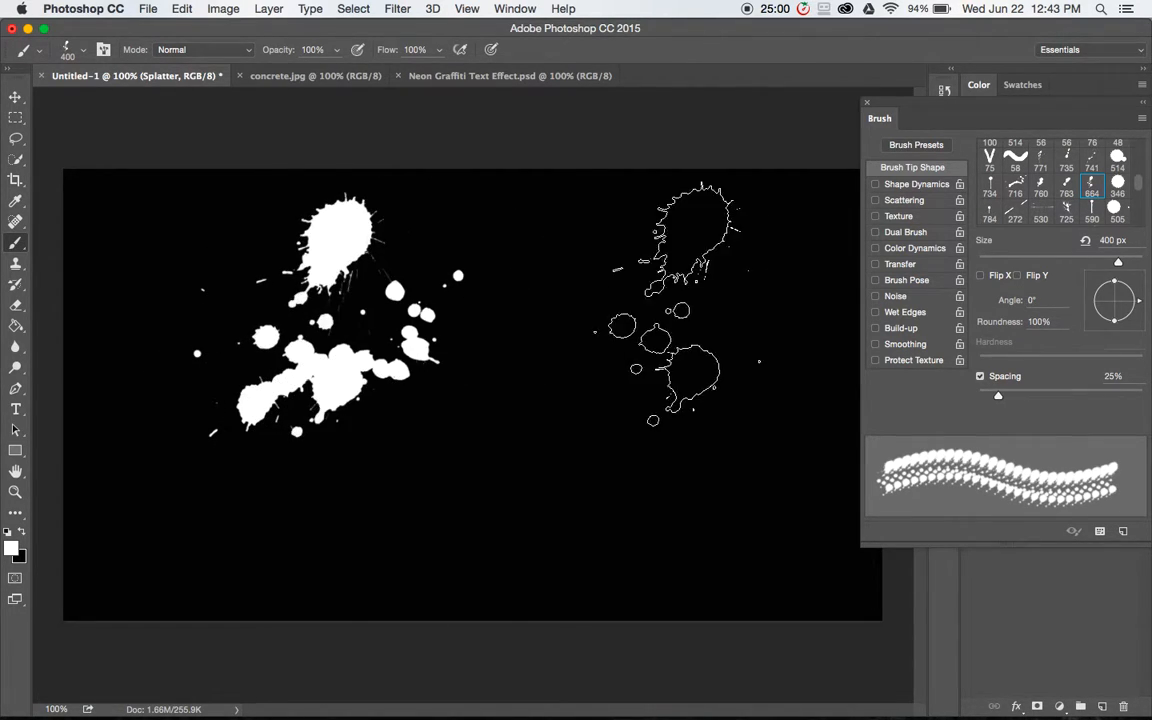
Stamp the 760 splatter tip at 400 px, mirrored with Flip X, on the right half of the canvas
click(1066, 207)
click(1012, 211)
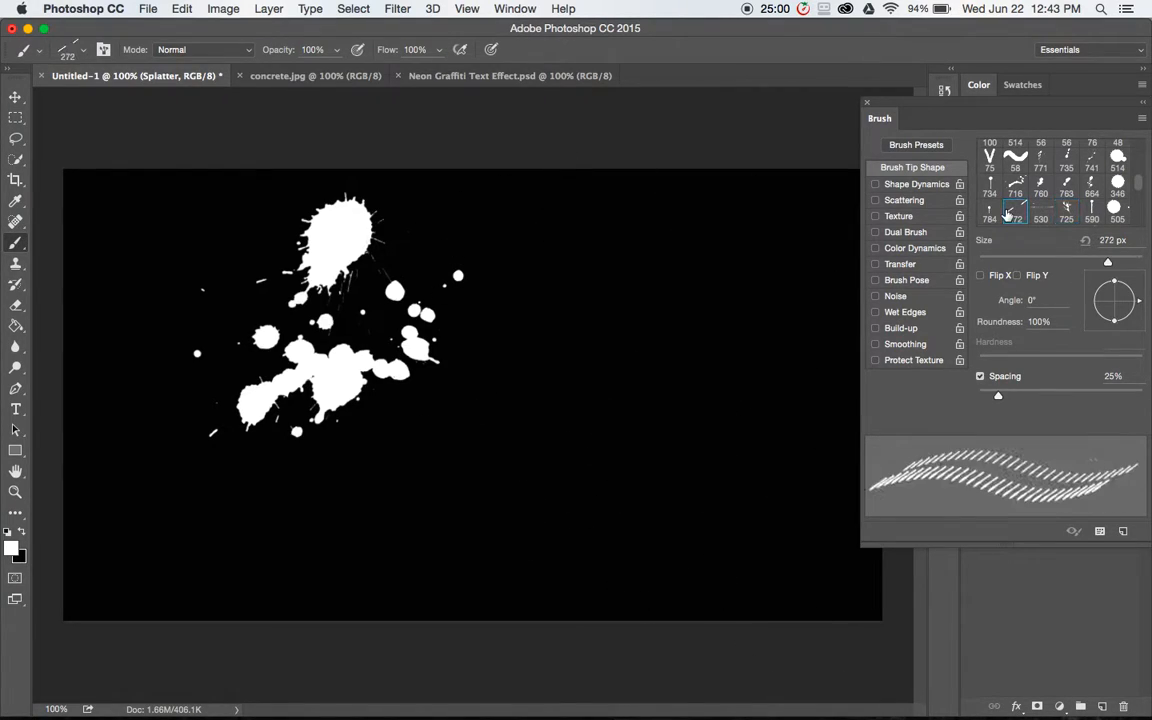
click(990, 186)
click(1015, 185)
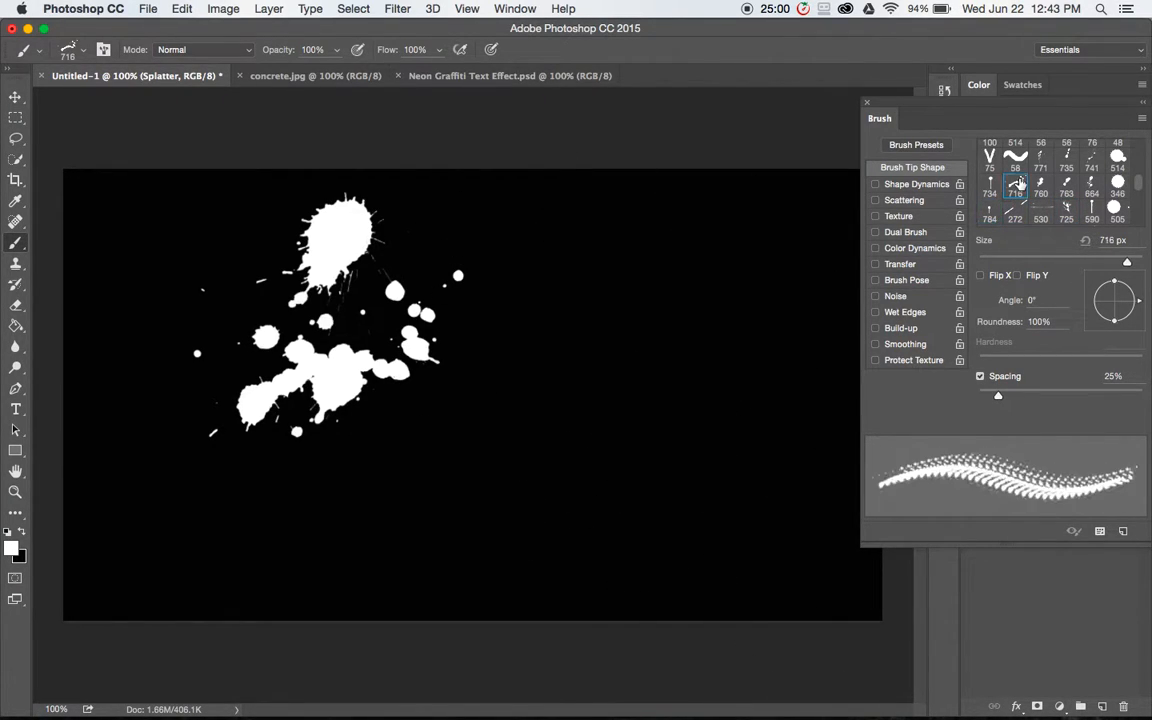
click(1041, 186)
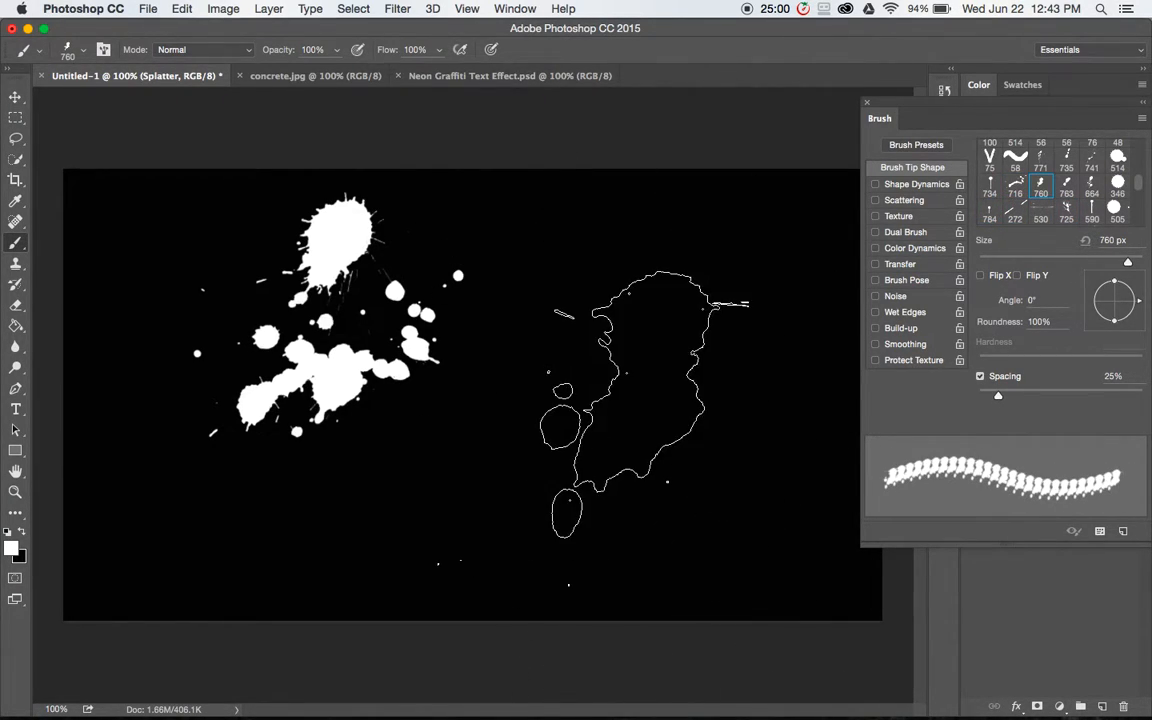
key(bracketleft)
key(bracketleft)
key(bracketleft)
key(bracketleft)
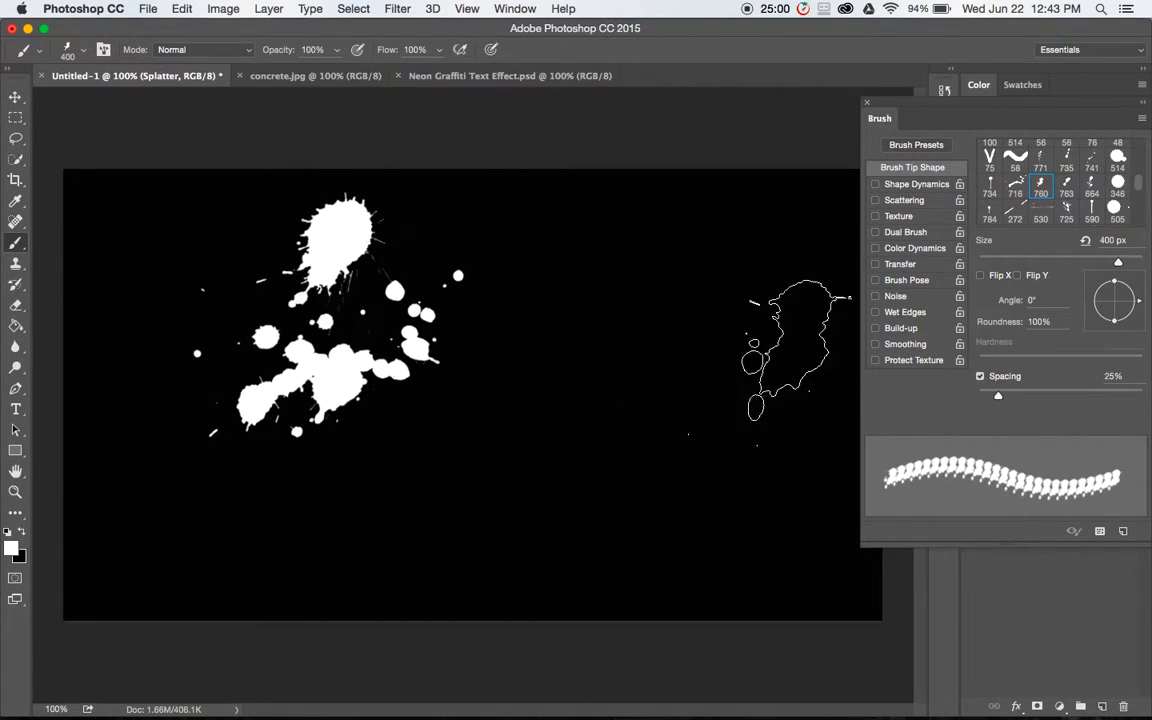
click(980, 275)
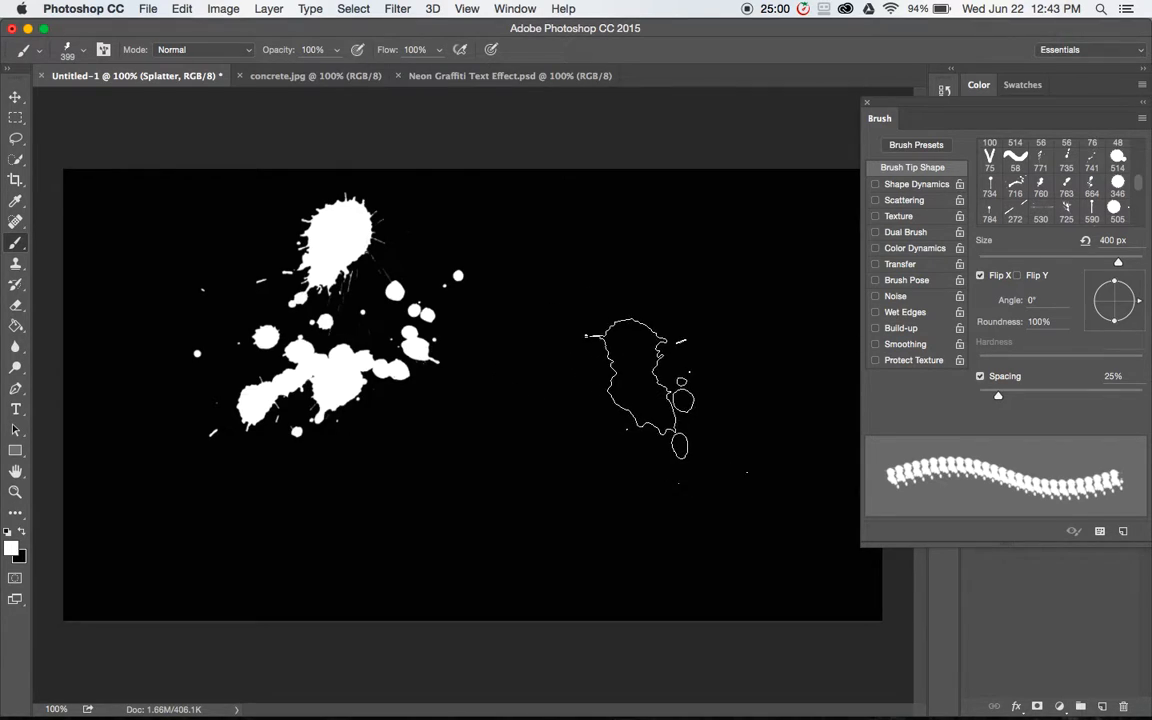
click(645, 393)
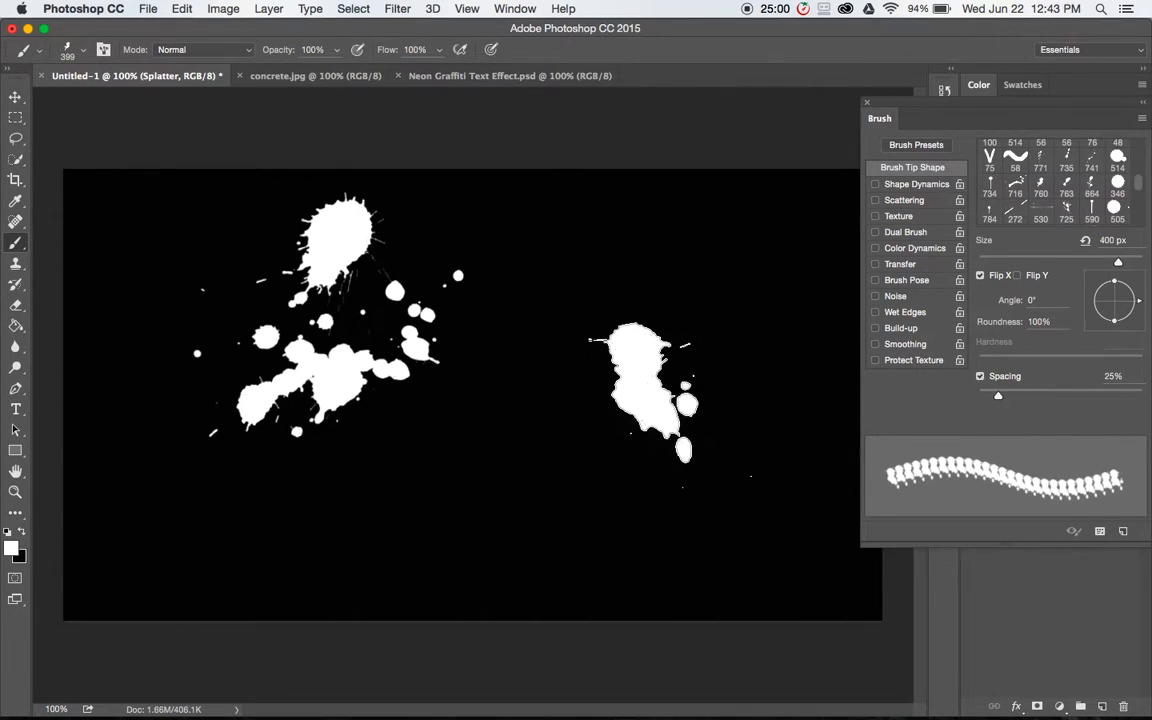
Stamp the 794 splatter tip at 500 px near the middle of the canvas, beside the left splatters
click(1066, 205)
scroll(1068, 210, down, 1)
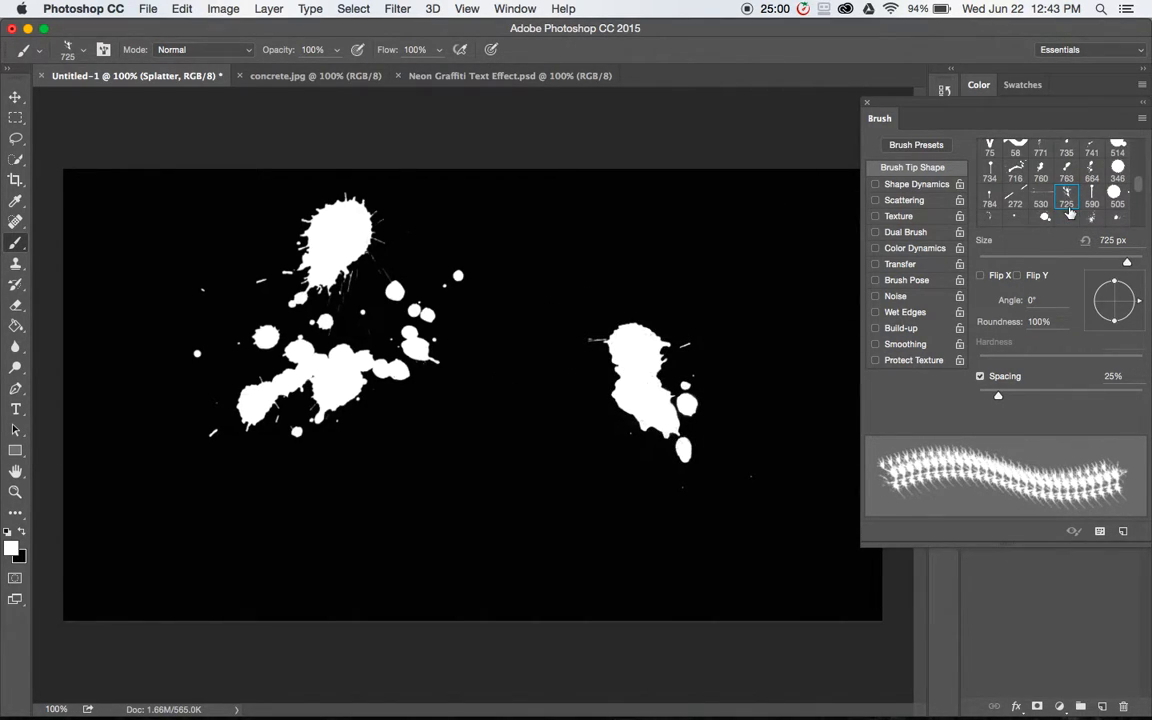
scroll(1068, 210, down, 1)
click(1091, 186)
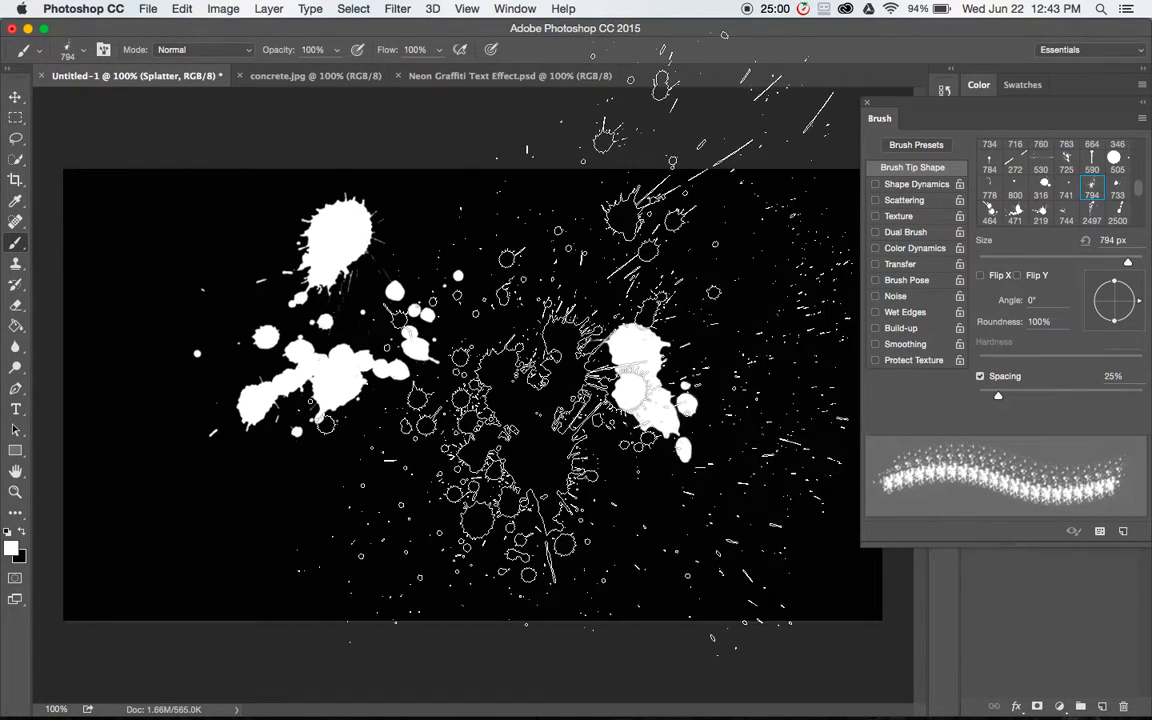
key(bracketleft)
key(bracketleft)
key(bracketleft)
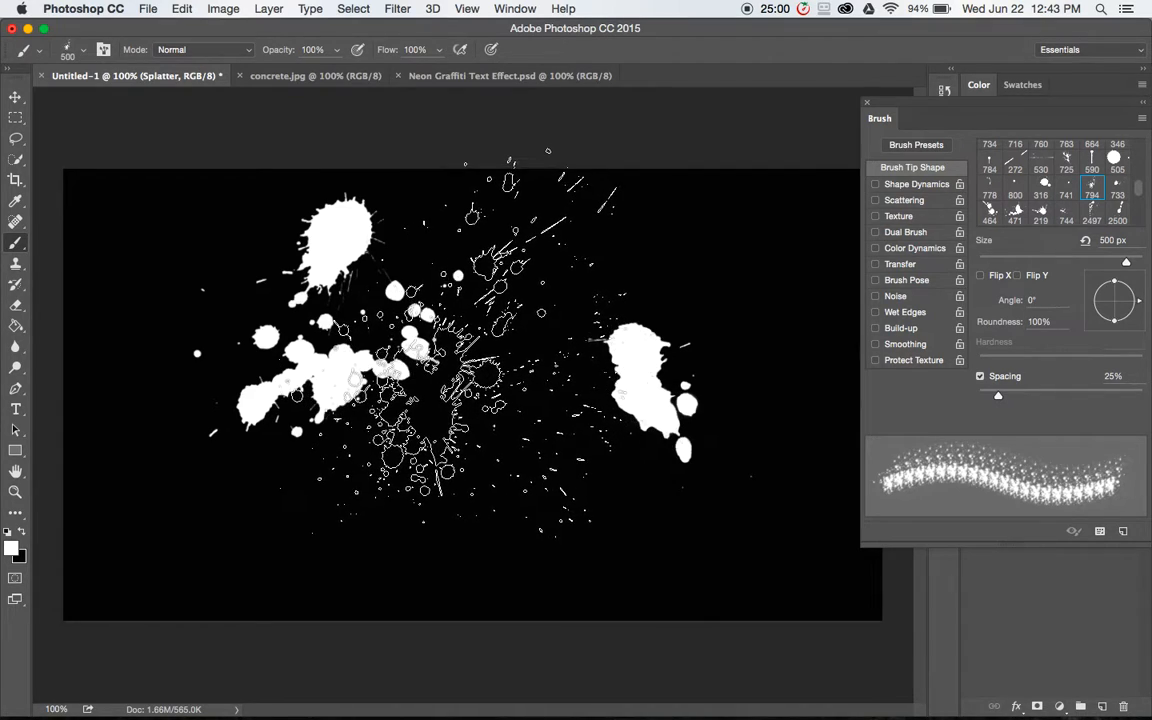
click(440, 335)
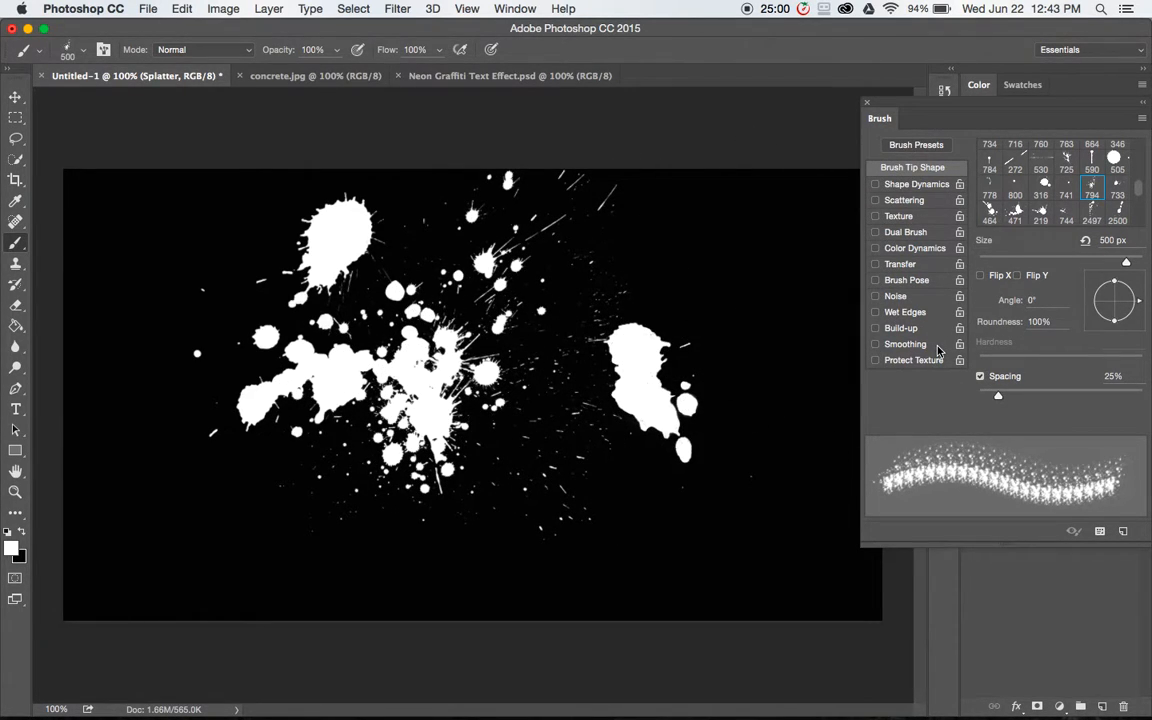
Stamp the 794 splatter tip at 500 px, mirrored with Flip Y, over the splatter on the right half of the canvas
click(1027, 277)
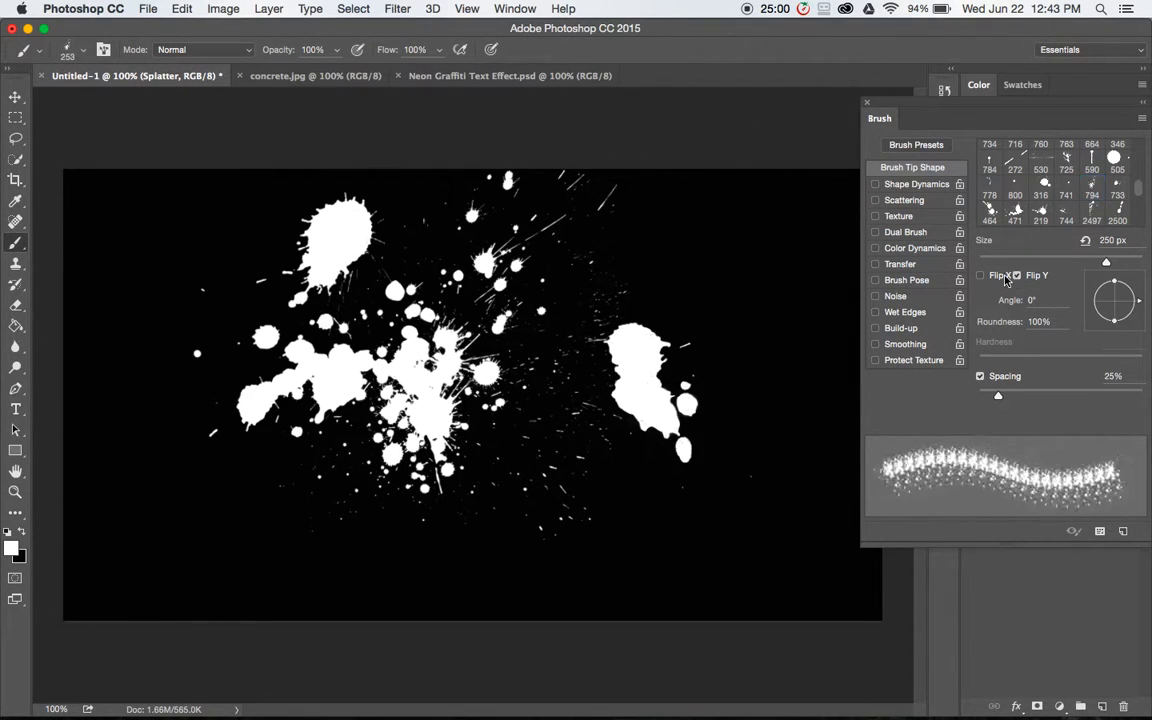
key(bracketright)
key(bracketright)
key(bracketright)
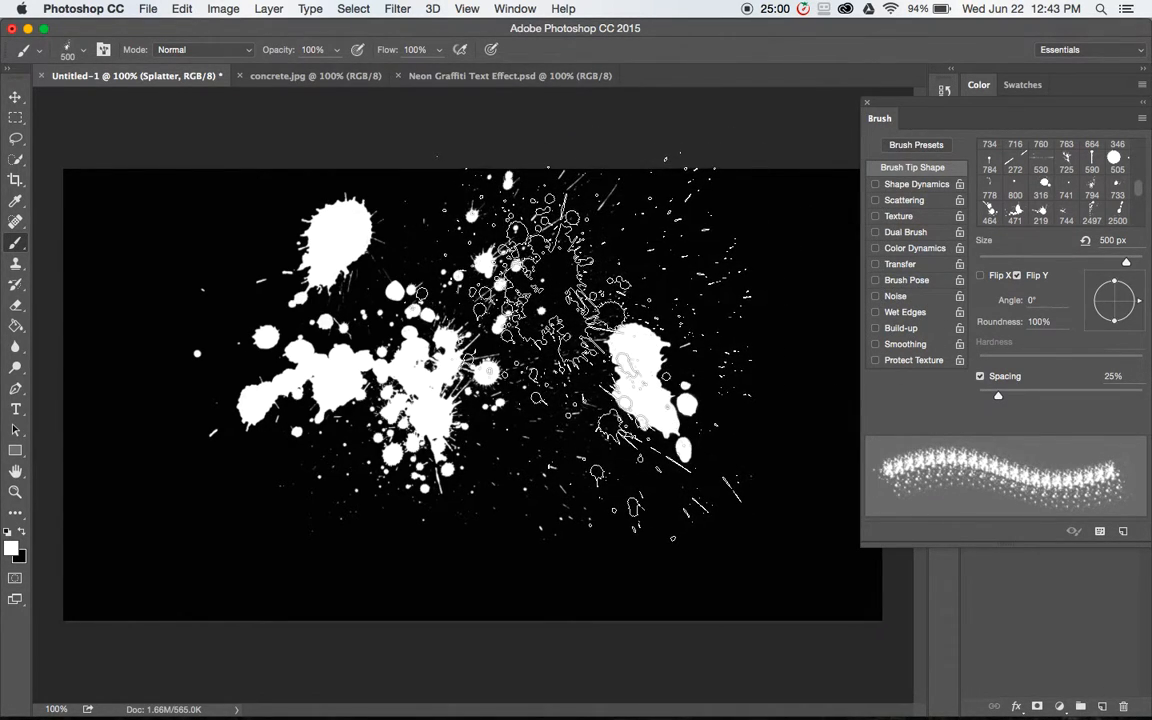
click(612, 380)
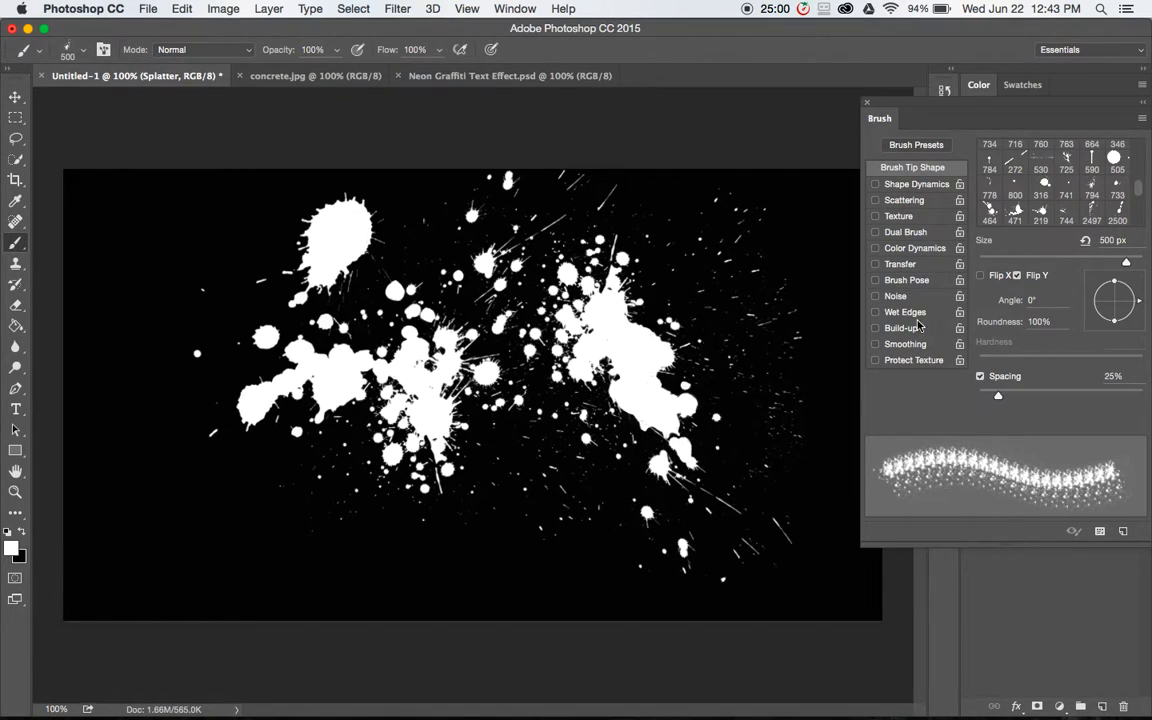
Stamp the thin curved 2494 splatter tip at 400 px, extending from the upper edge of the right-hand splatters
scroll(1043, 200, down, 3)
click(1068, 157)
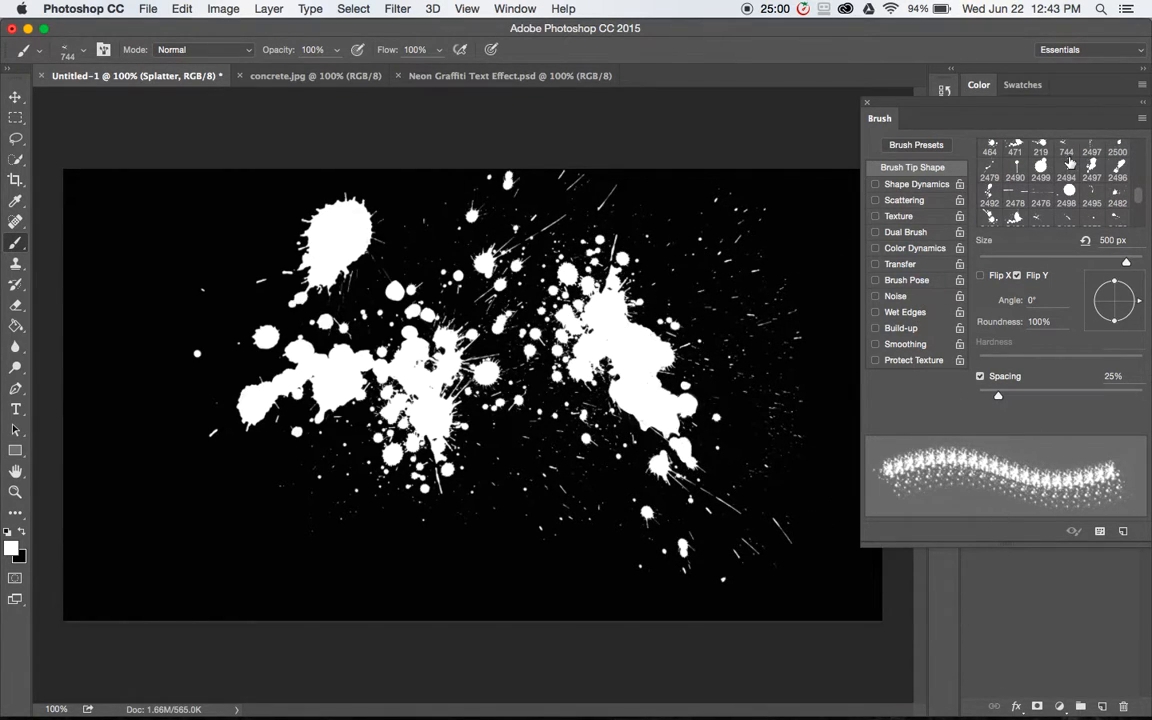
click(1067, 166)
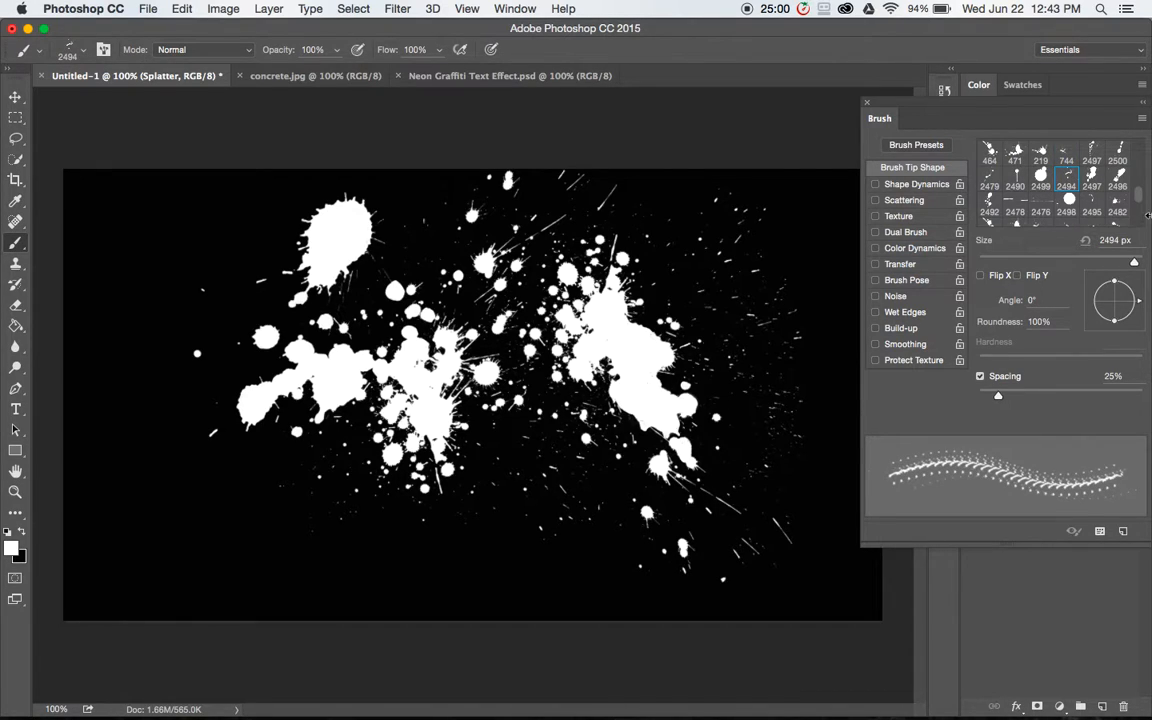
drag(978, 240, 955, 244)
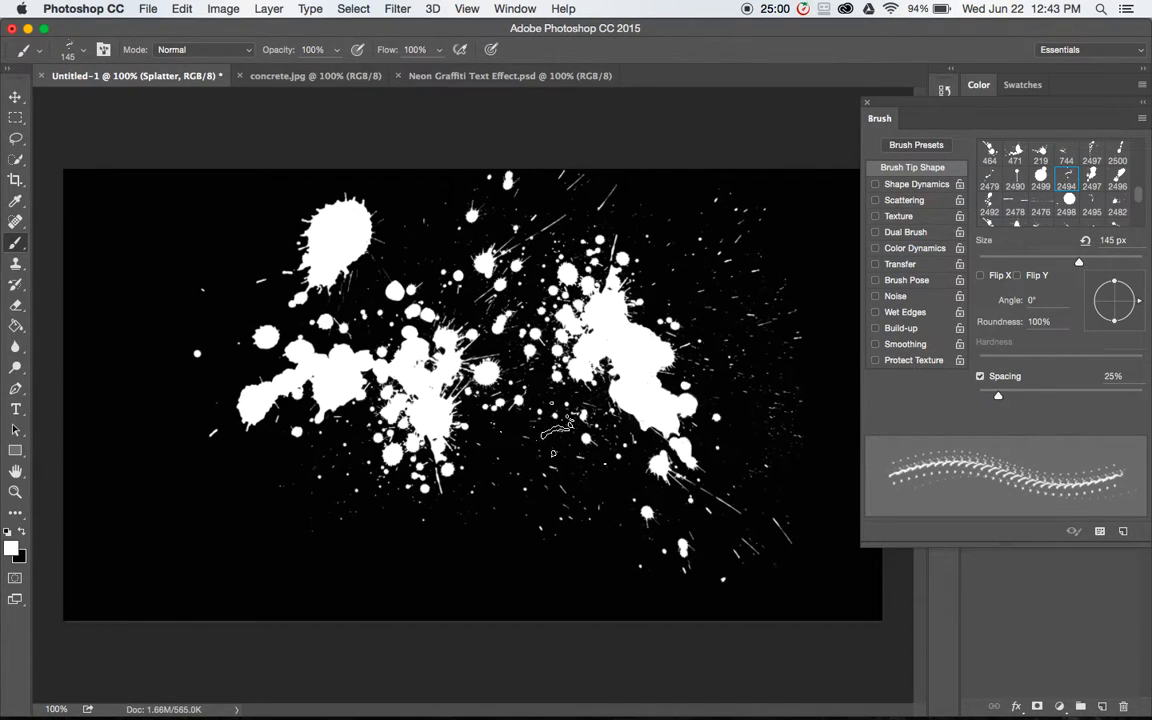
key(bracketright)
key(bracketright)
key(bracketright)
key(bracketright)
key(bracketright)
key(bracketright)
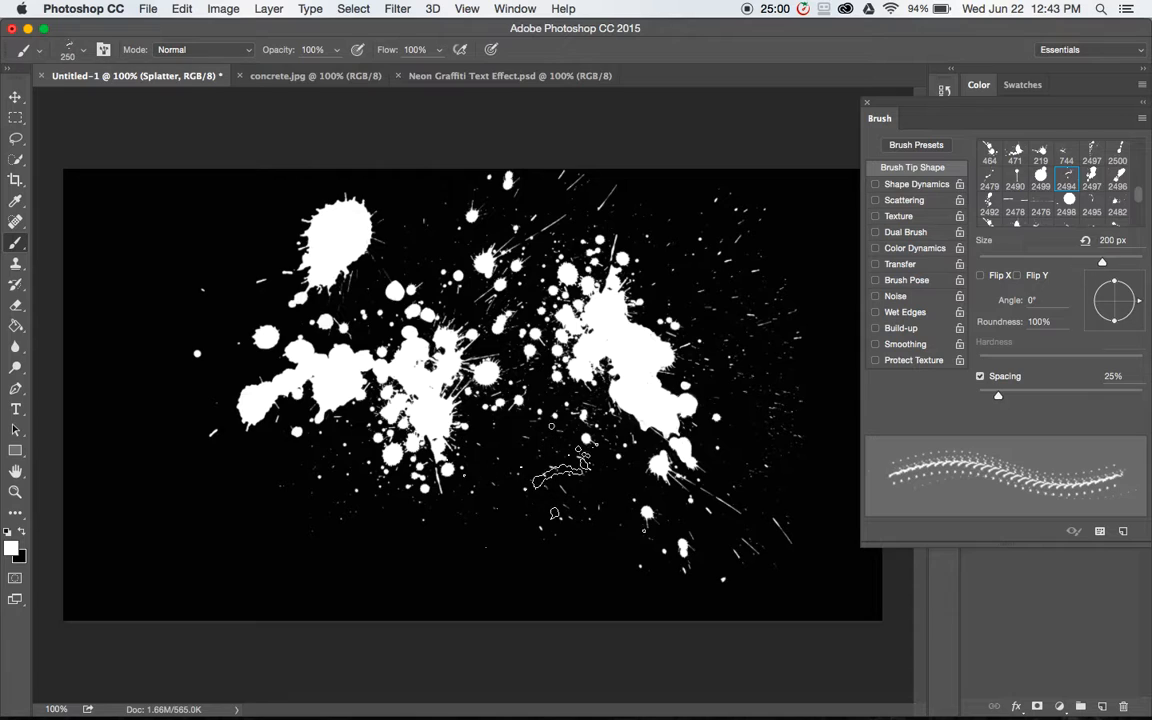
click(680, 258)
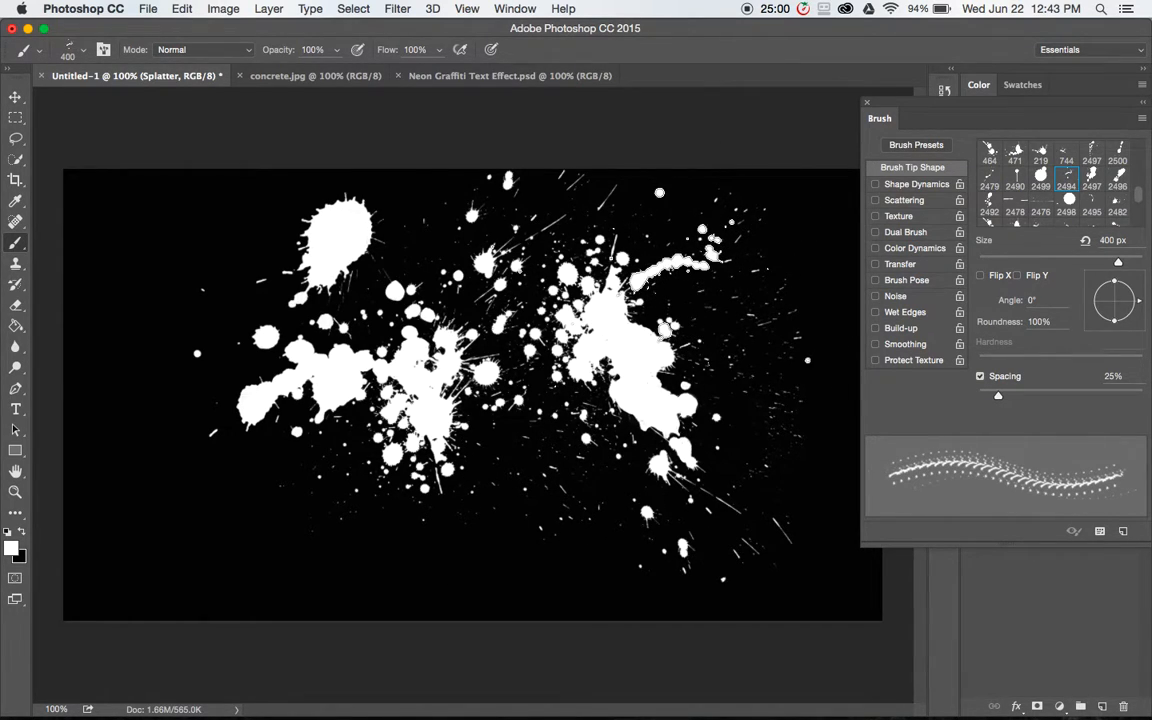
Stamp the large long-tailed 2494 splatter tip at 250 px on the upper left of the canvas, overlapping the left splatters
click(989, 205)
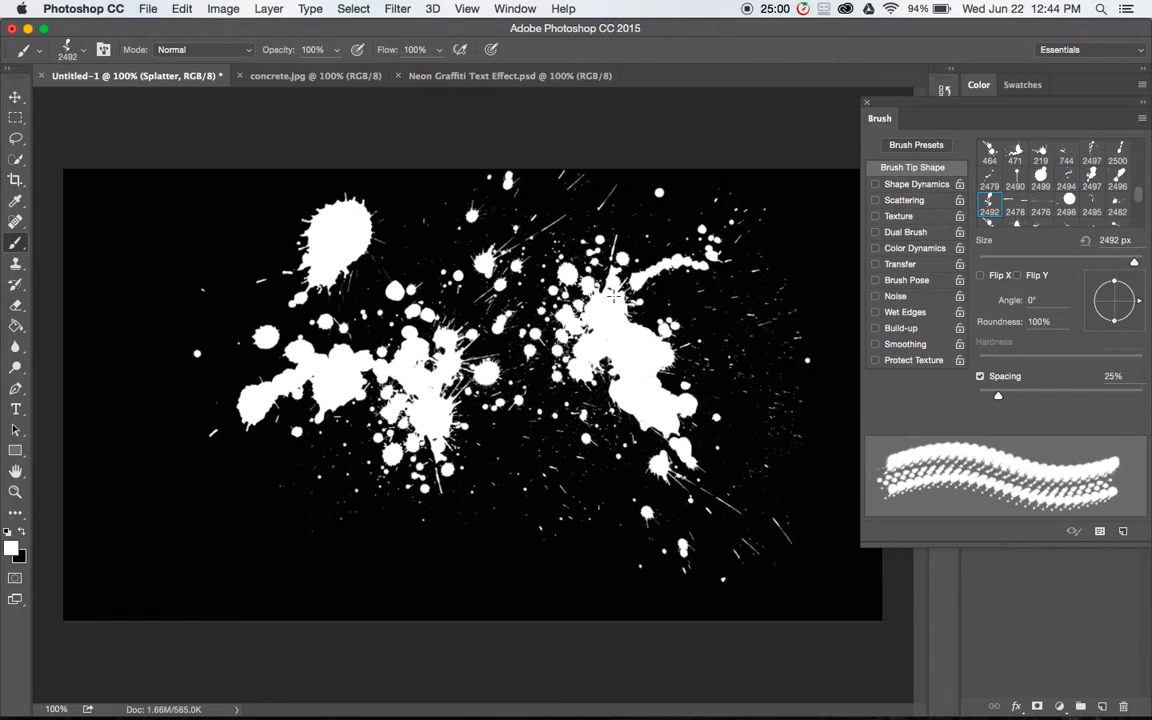
click(1083, 261)
scroll(1043, 218, down, 2)
click(989, 183)
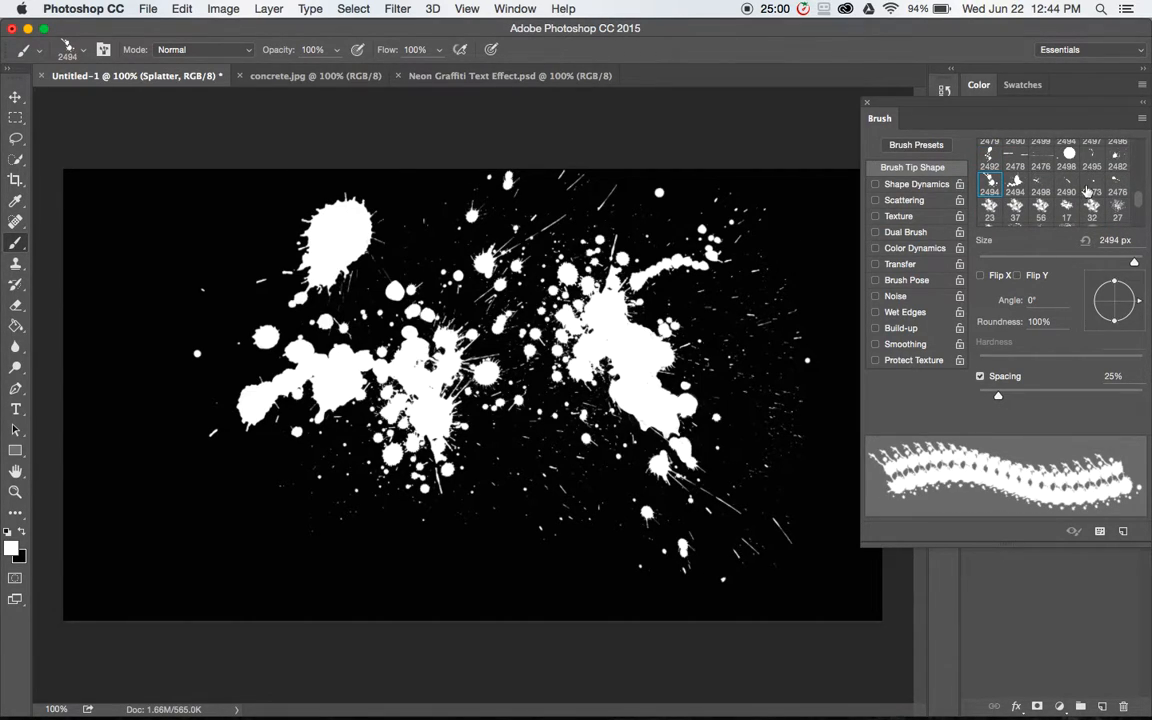
click(1083, 261)
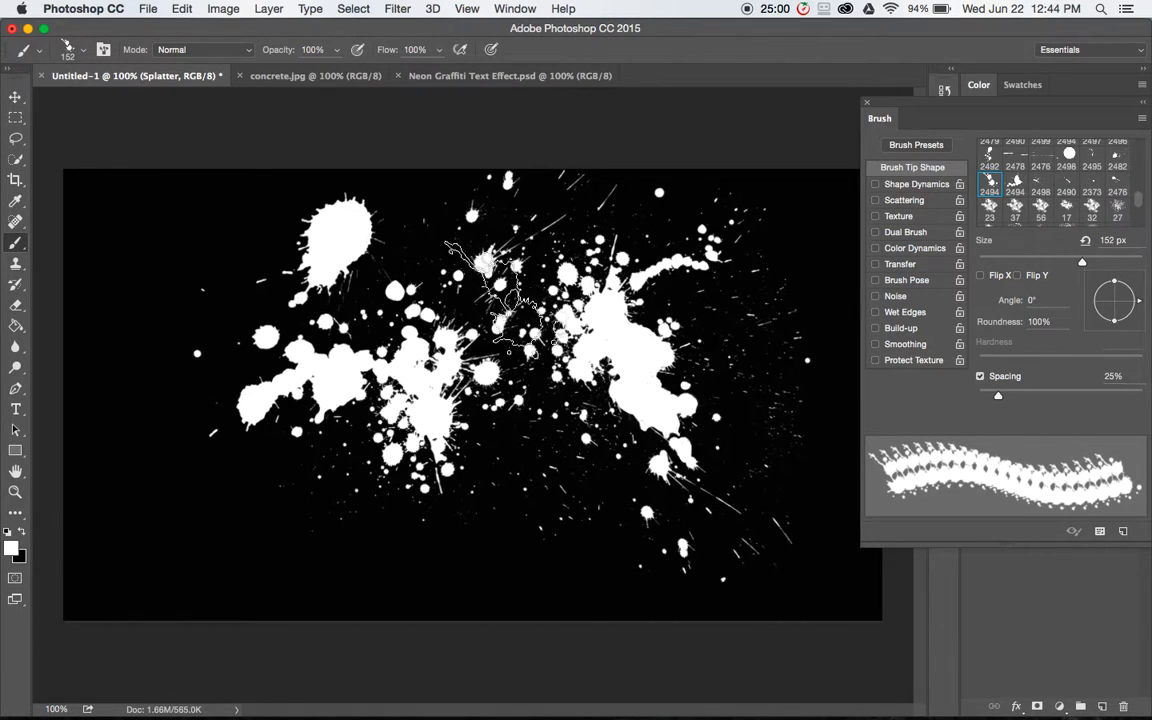
key(bracketright)
key(bracketright)
key(bracketright)
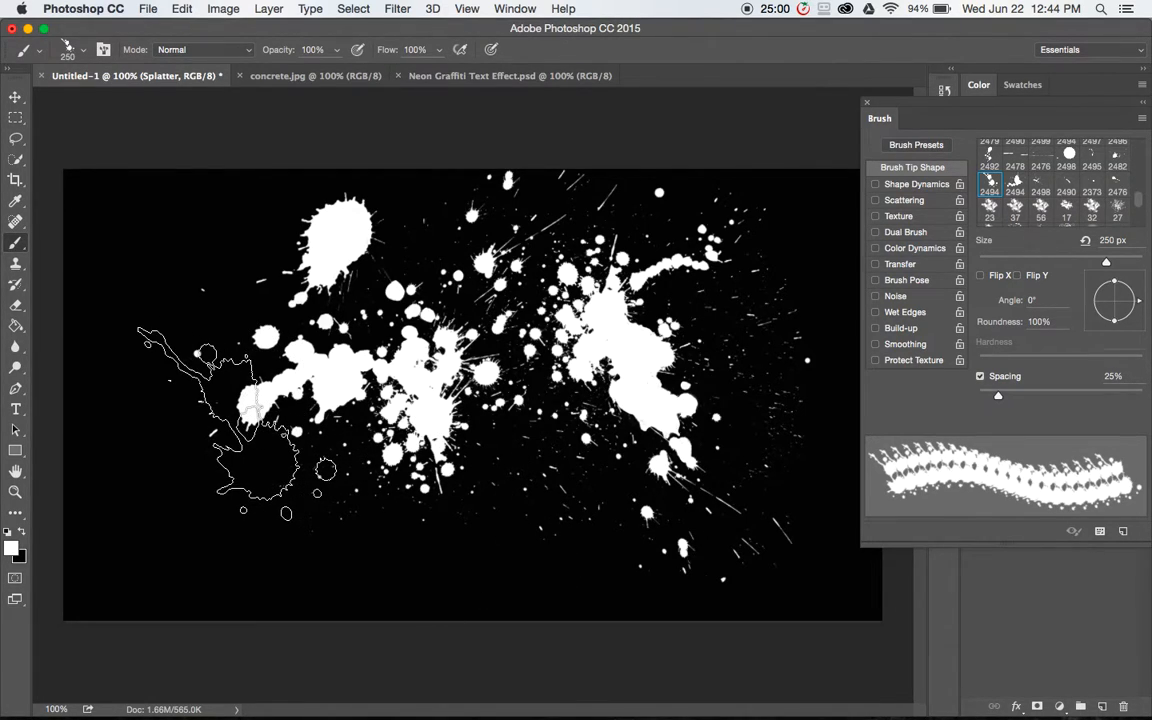
key(bracketright)
key(bracketright)
key(bracketleft)
key(bracketleft)
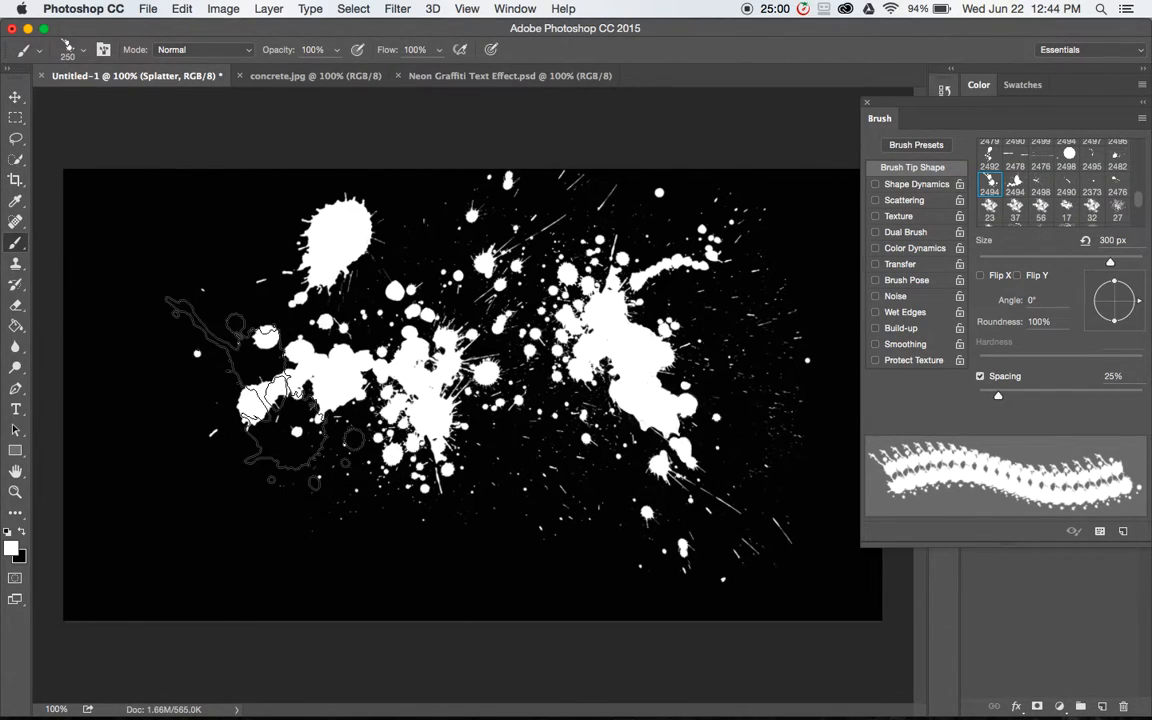
click(200, 253)
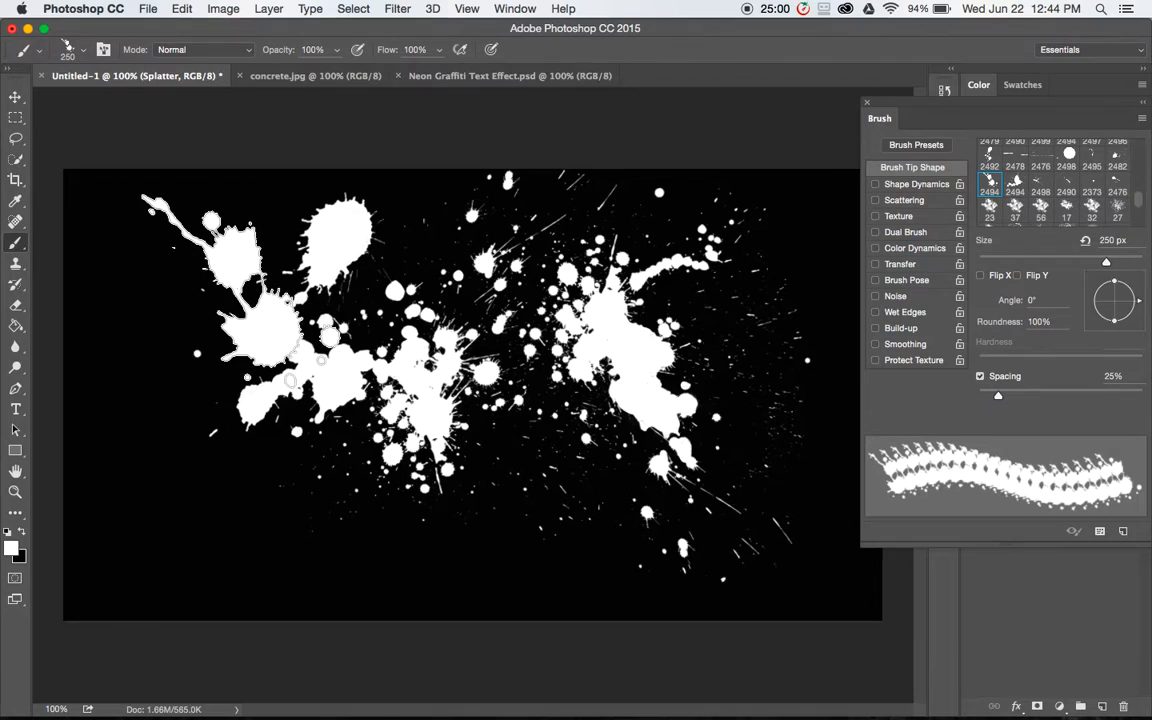
Stamp the diagonal 2490 splatter tip at 600 px, mirrored with Flip X, below the splatters on the lower left of the canvas
click(1067, 189)
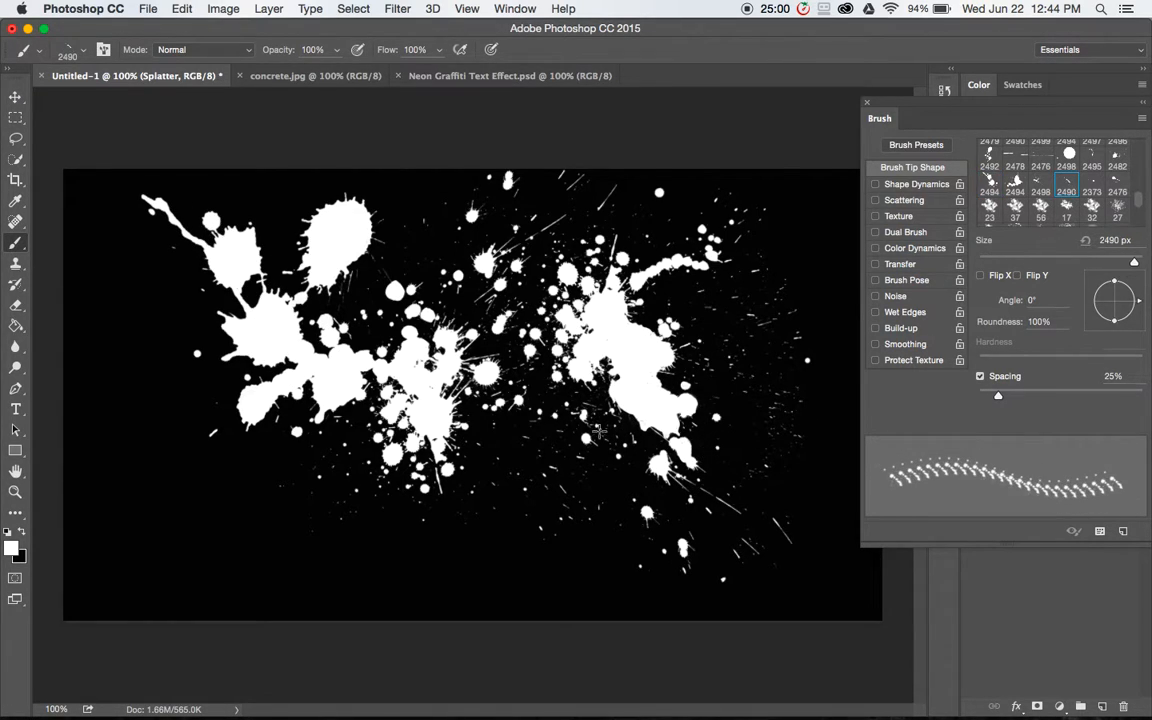
click(1075, 262)
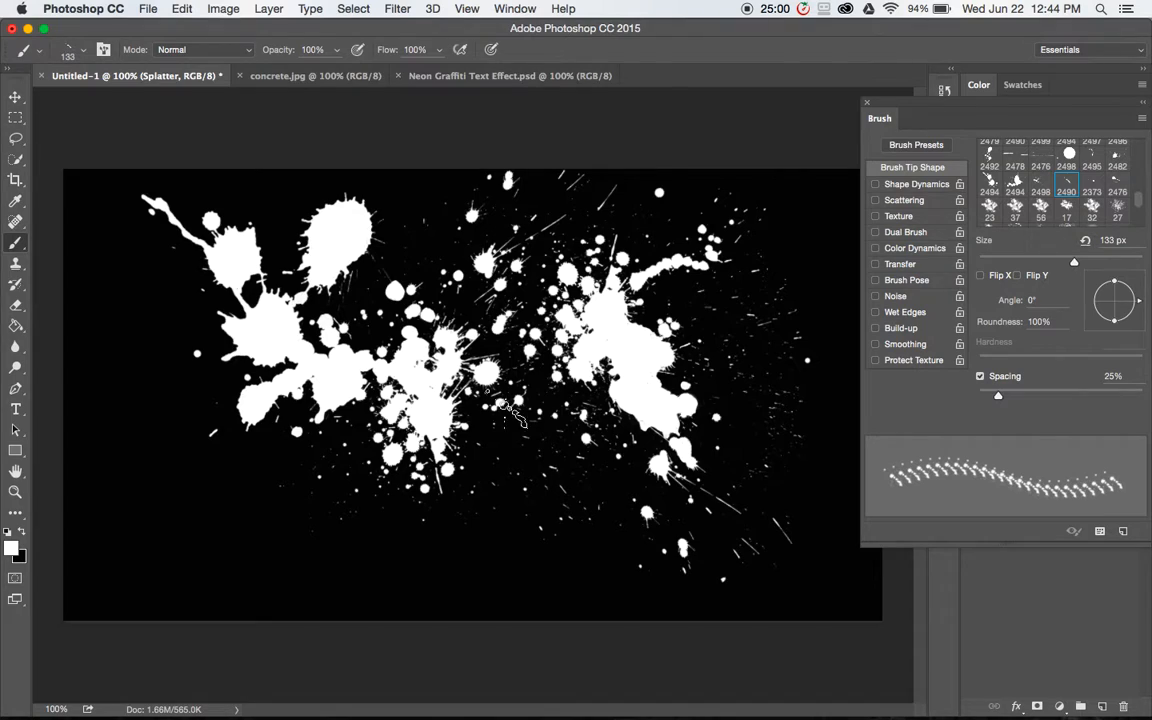
key(bracketright)
key(bracketright)
key(bracketright)
key(bracketright)
key(bracketright)
key(bracketright)
key(bracketright)
key(bracketright)
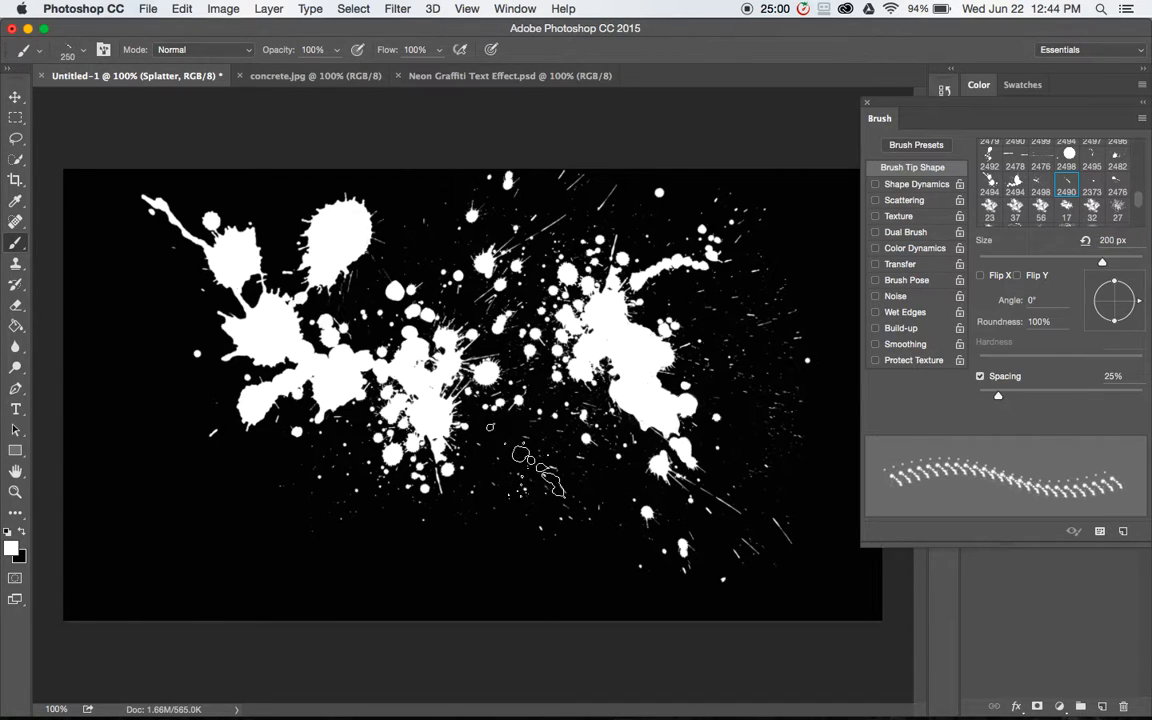
click(980, 275)
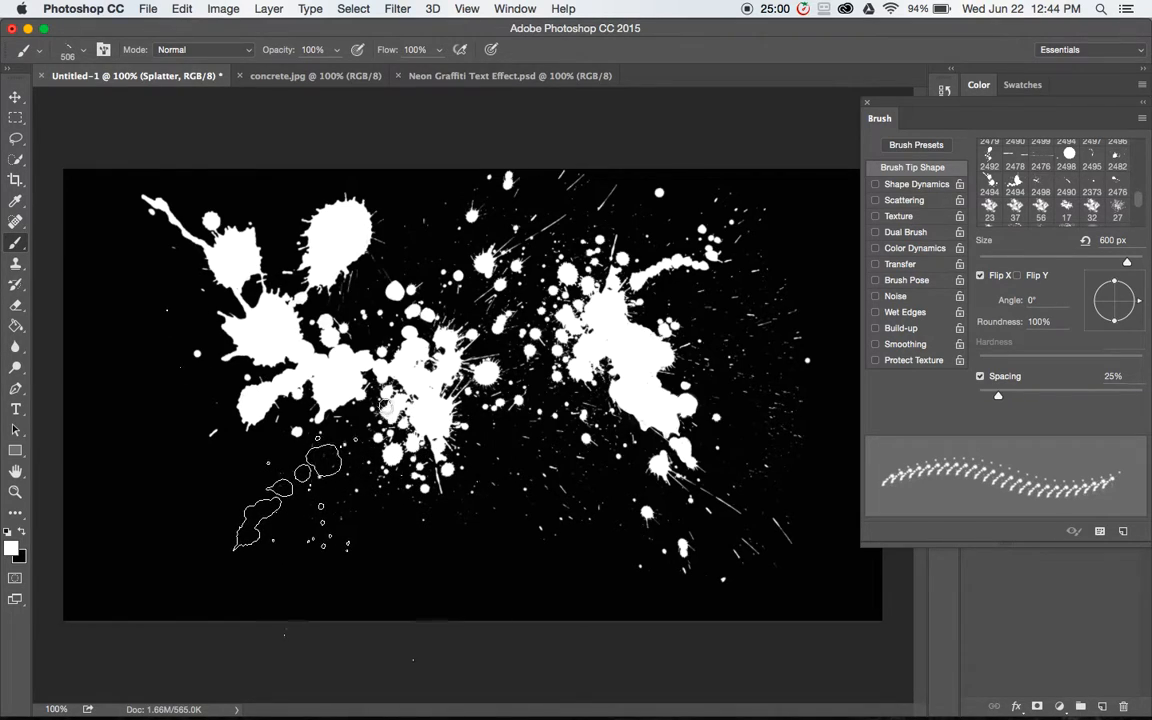
click(290, 487)
key(bracketright)
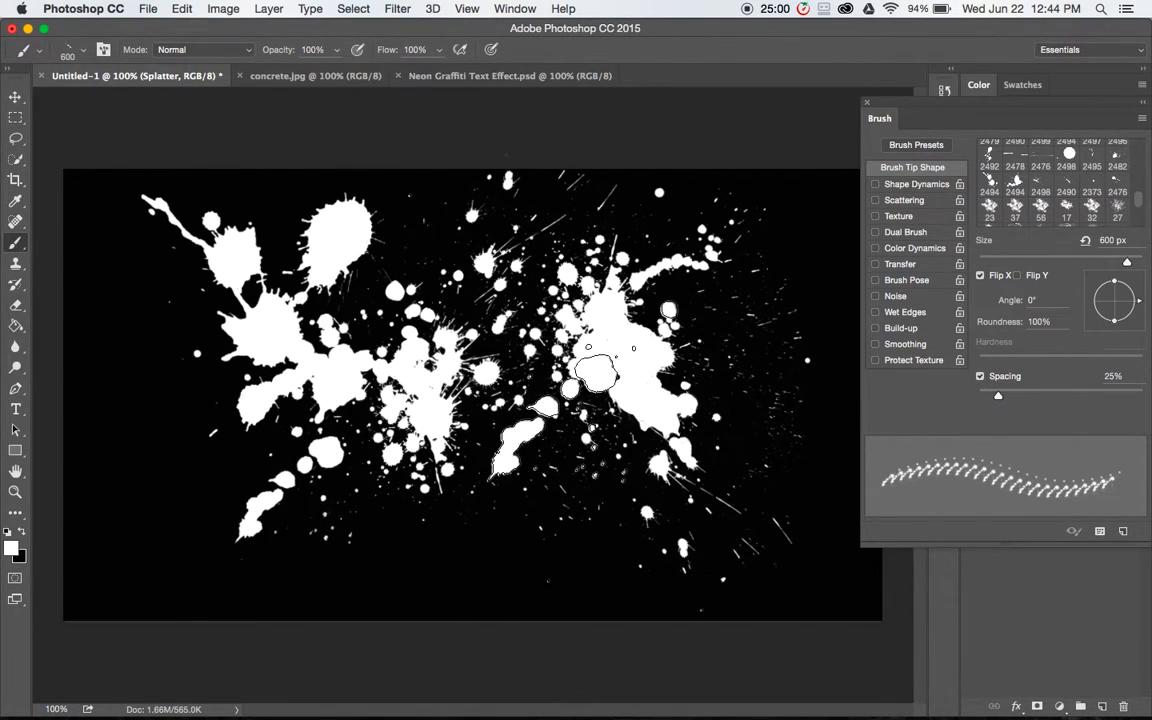
Stamp the same 600 px tip with both Flip X and Flip Y in the gap between the left and right splatters
click(981, 276)
click(1017, 276)
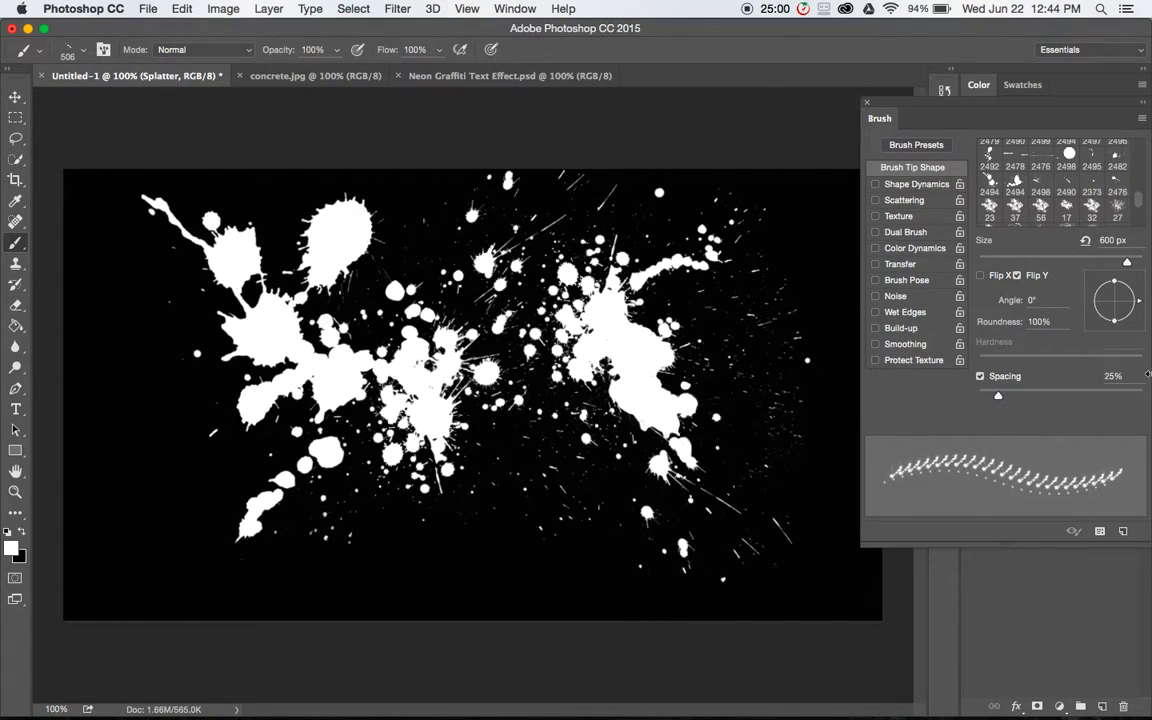
click(980, 279)
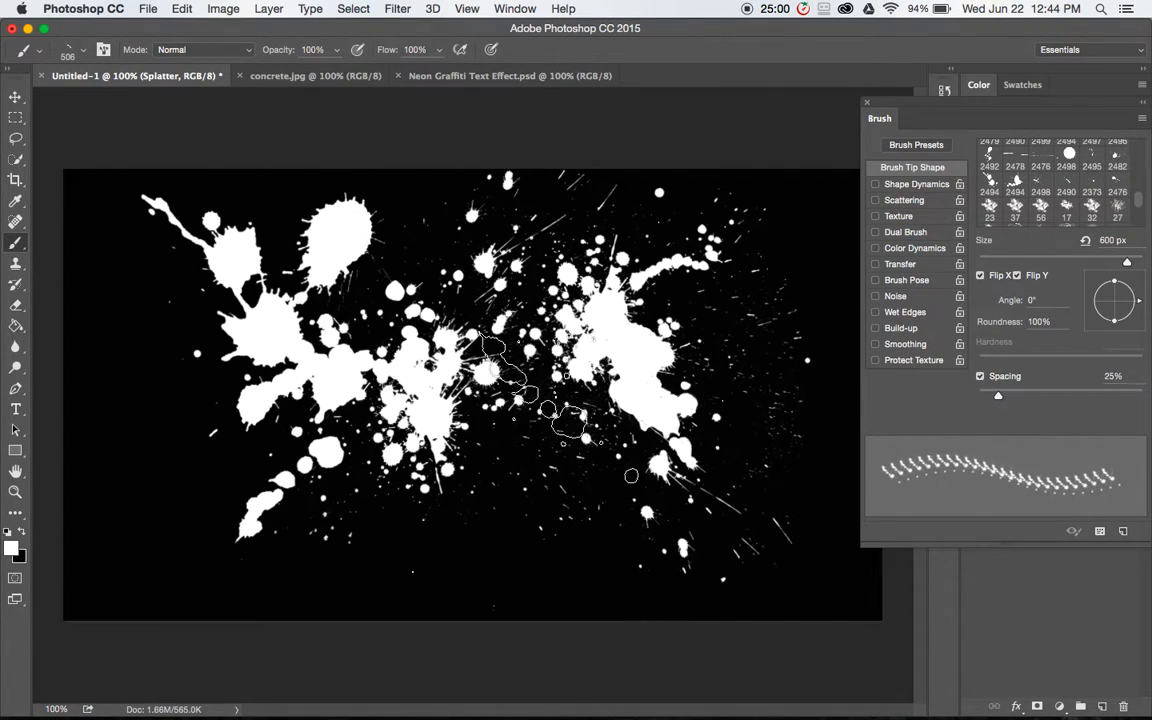
click(505, 400)
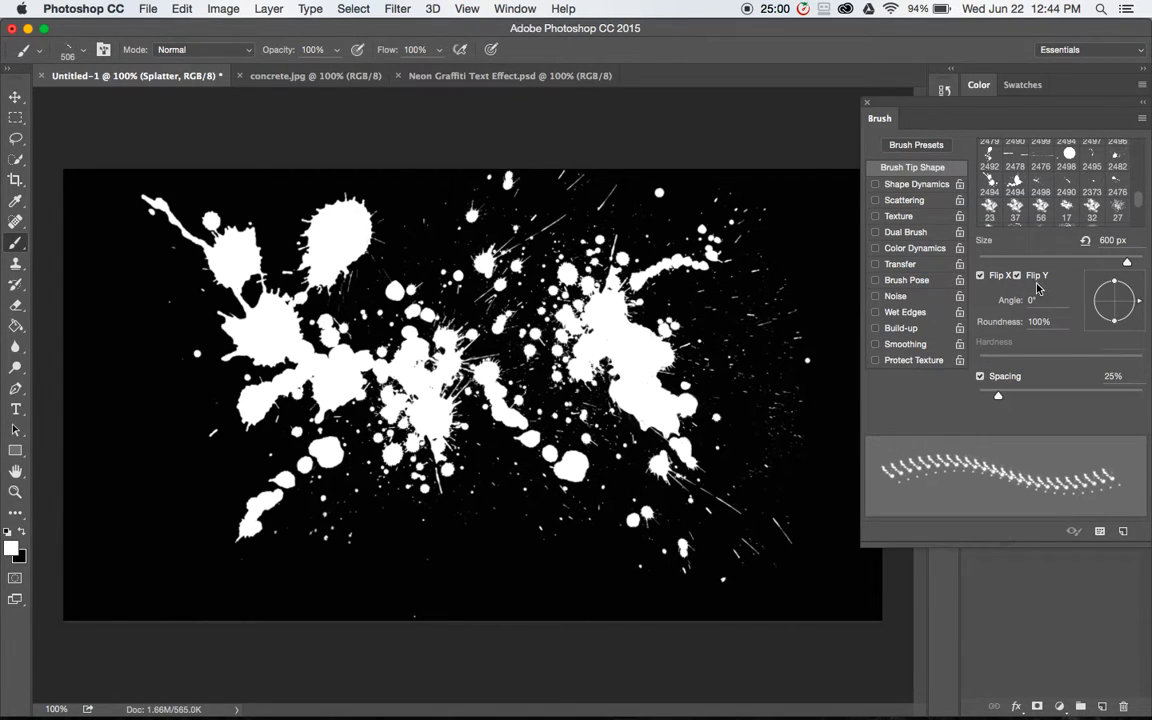
Stamp the 784 drip tip at 600 px near the centre of the canvas, between the left and right splatters
scroll(1048, 195, up, 3)
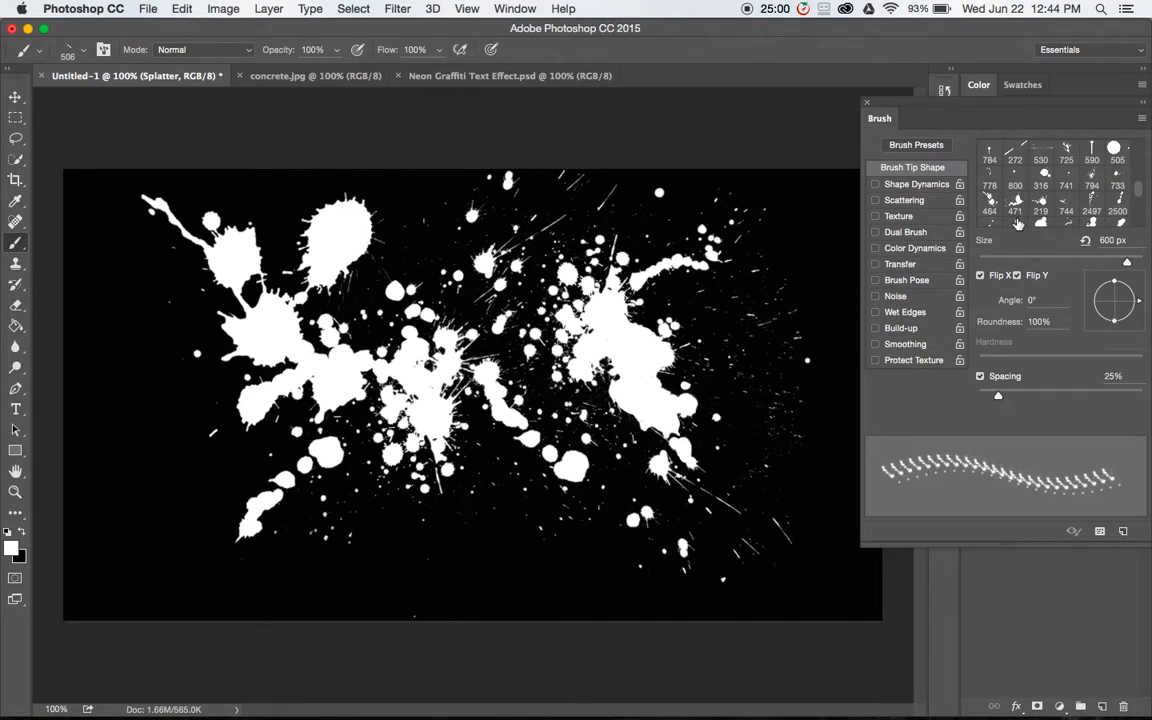
click(989, 152)
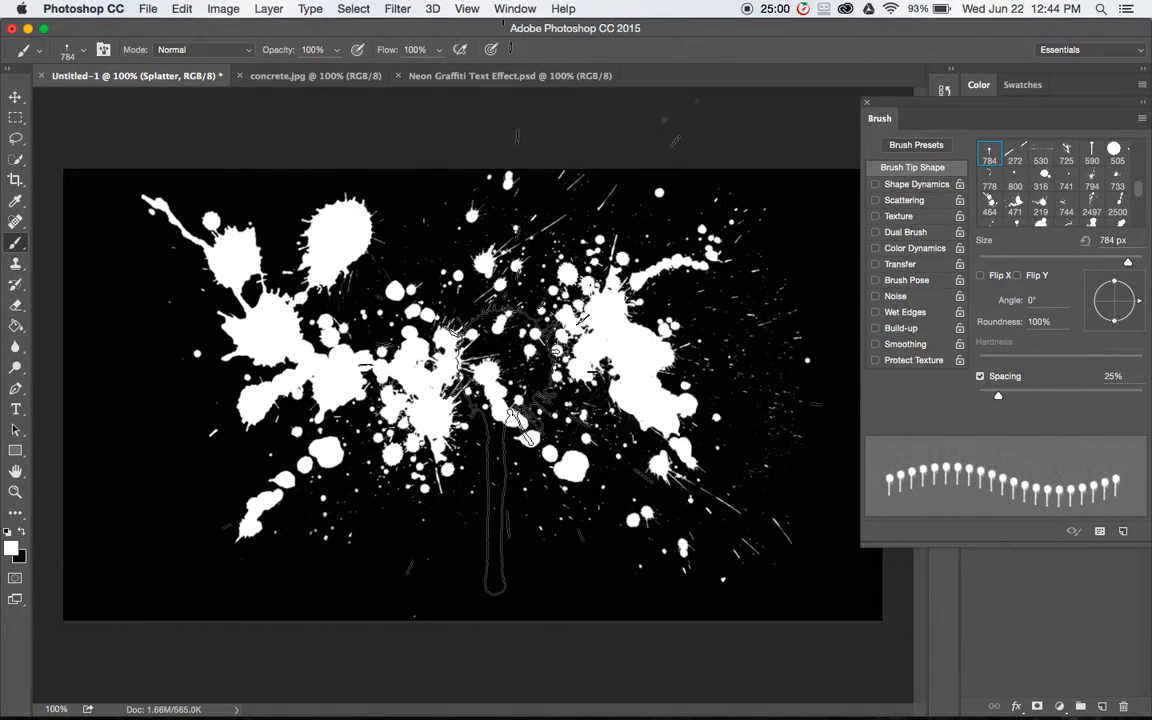
key(bracketleft)
key(bracketleft)
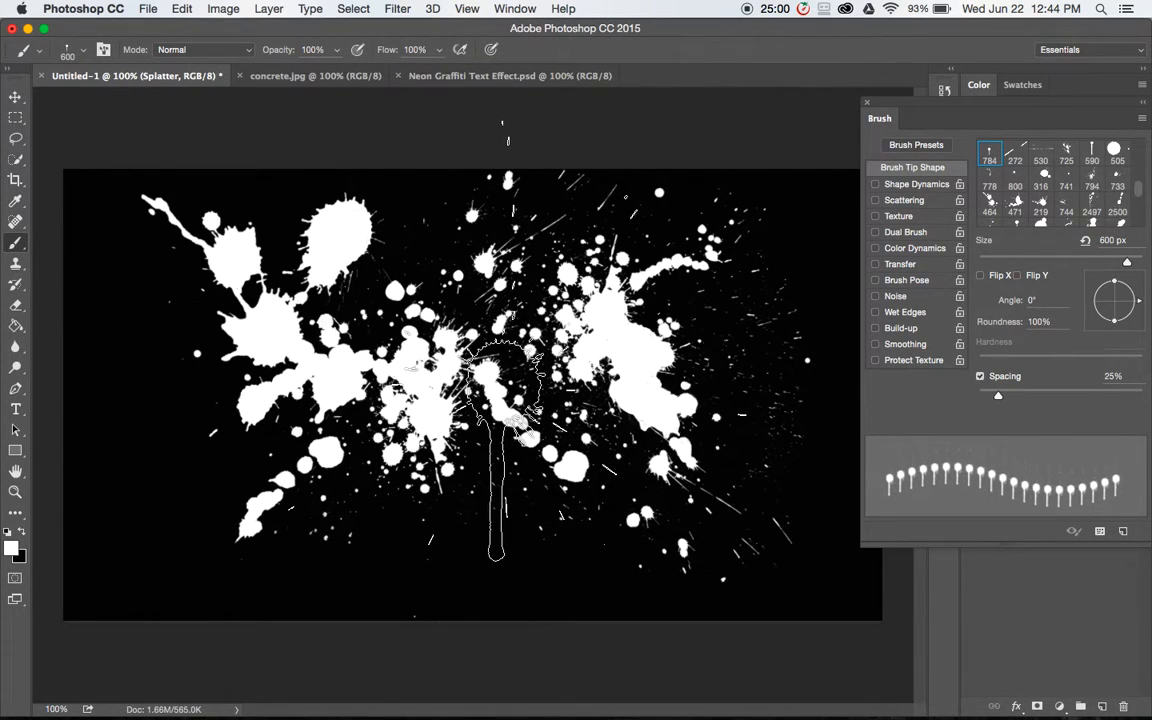
click(500, 448)
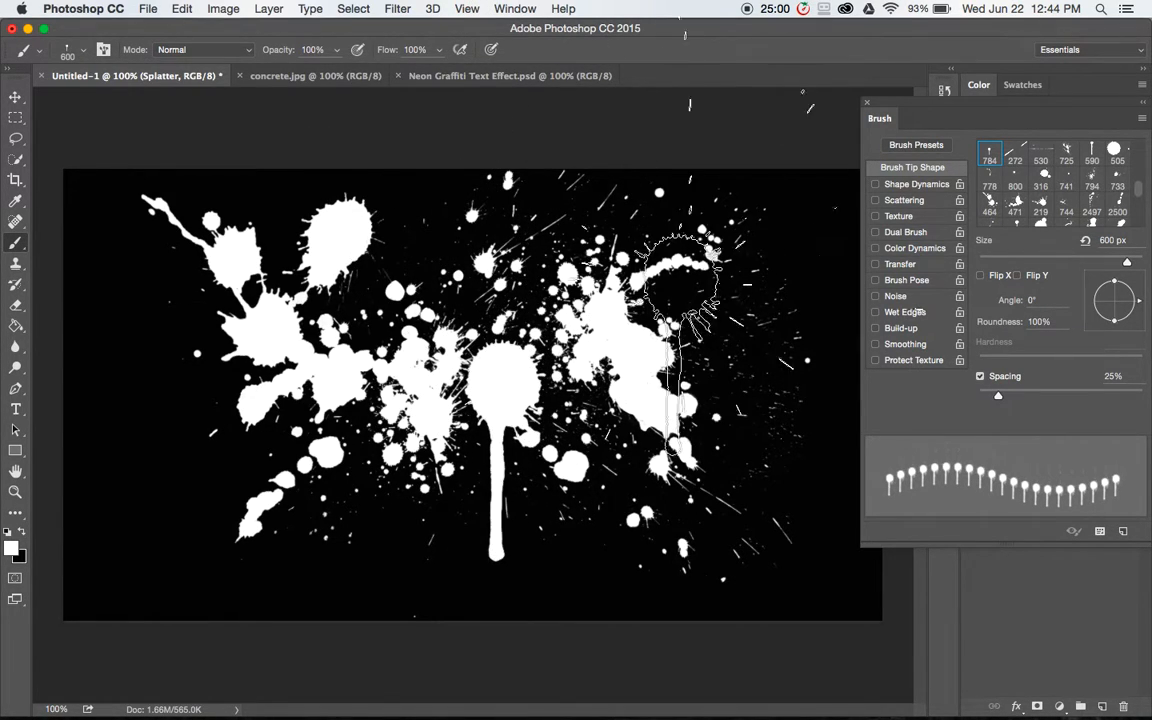
Stamp the 590 drip tip at 250 px along the outer edge of the right-hand splatters
click(1092, 150)
key(bracketleft)
key(bracketleft)
key(bracketleft)
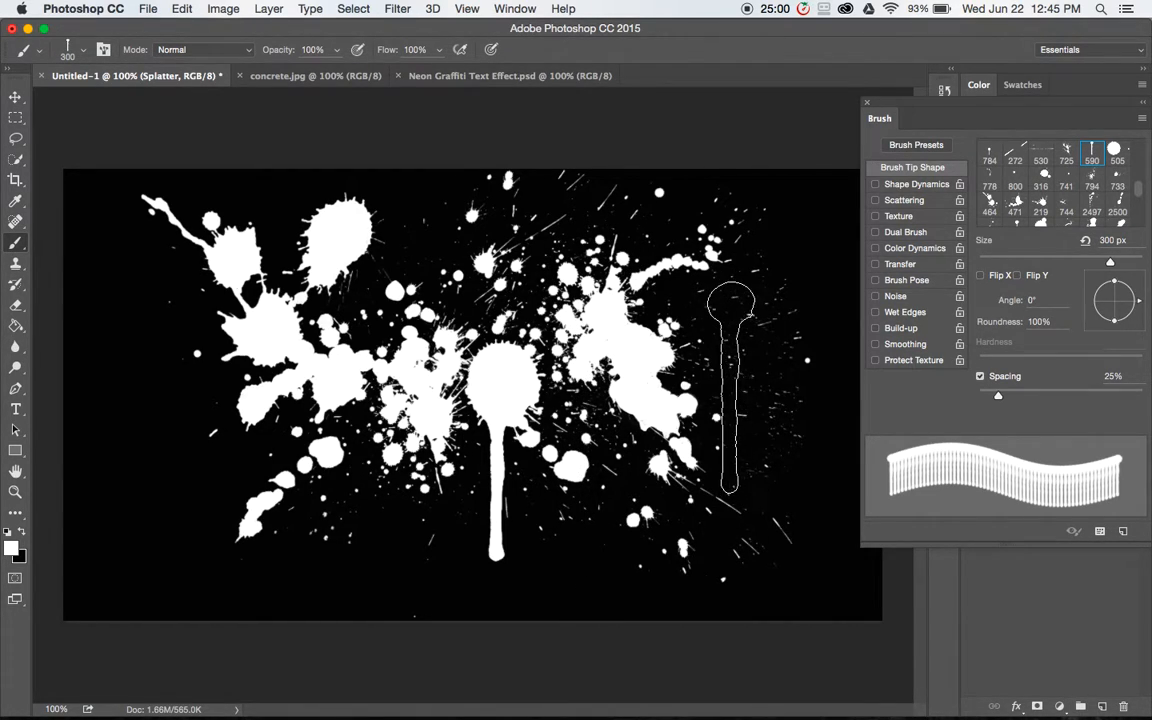
key(bracketleft)
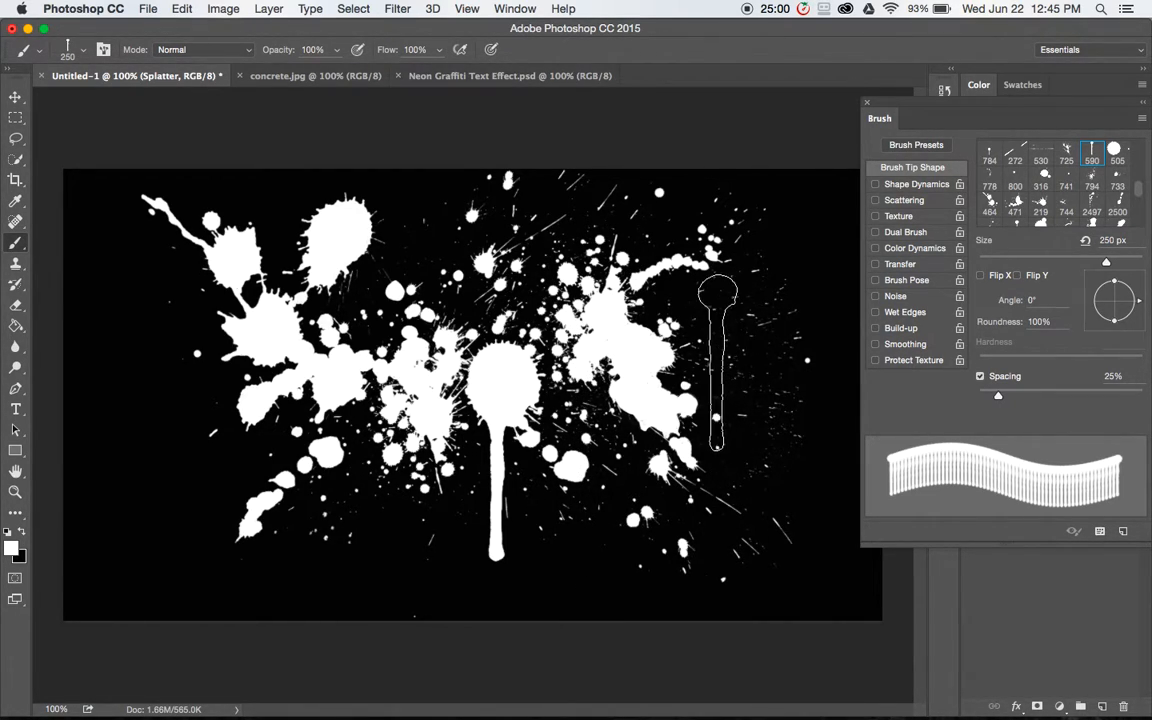
click(703, 372)
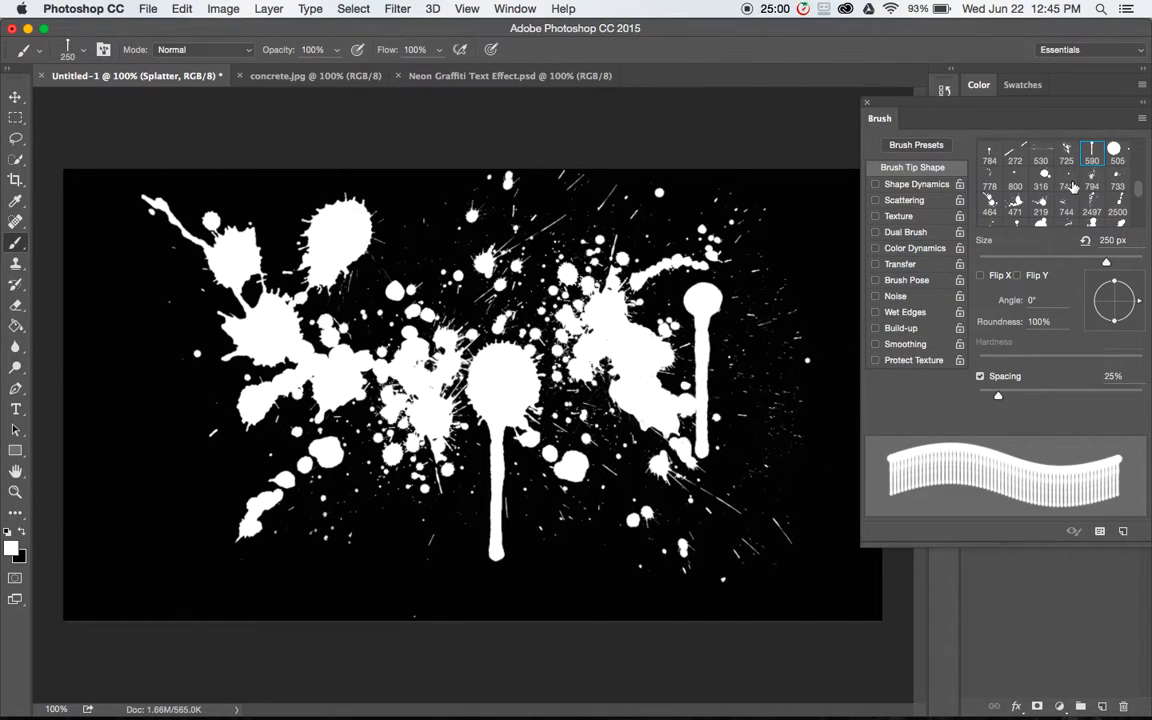
Set up the 2490 drip tip at 300 px and undo a trial stamp beside the far-left splatters
scroll(1040, 200, down, 5)
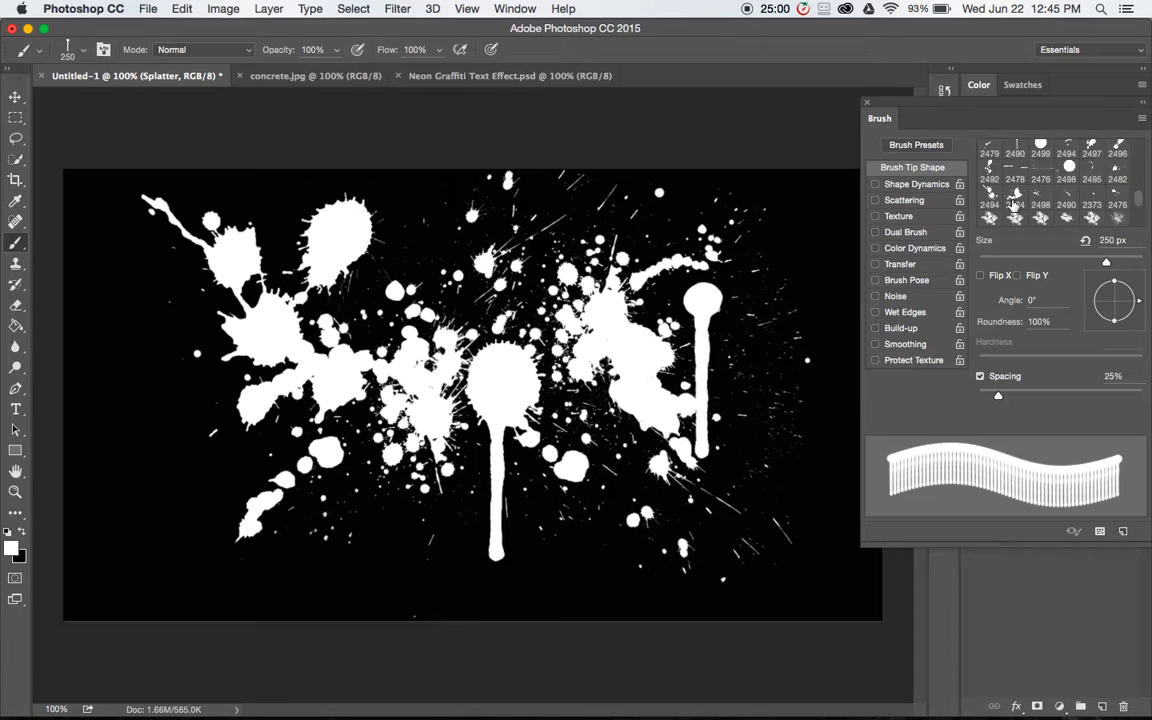
scroll(1015, 200, up, 1)
click(1015, 202)
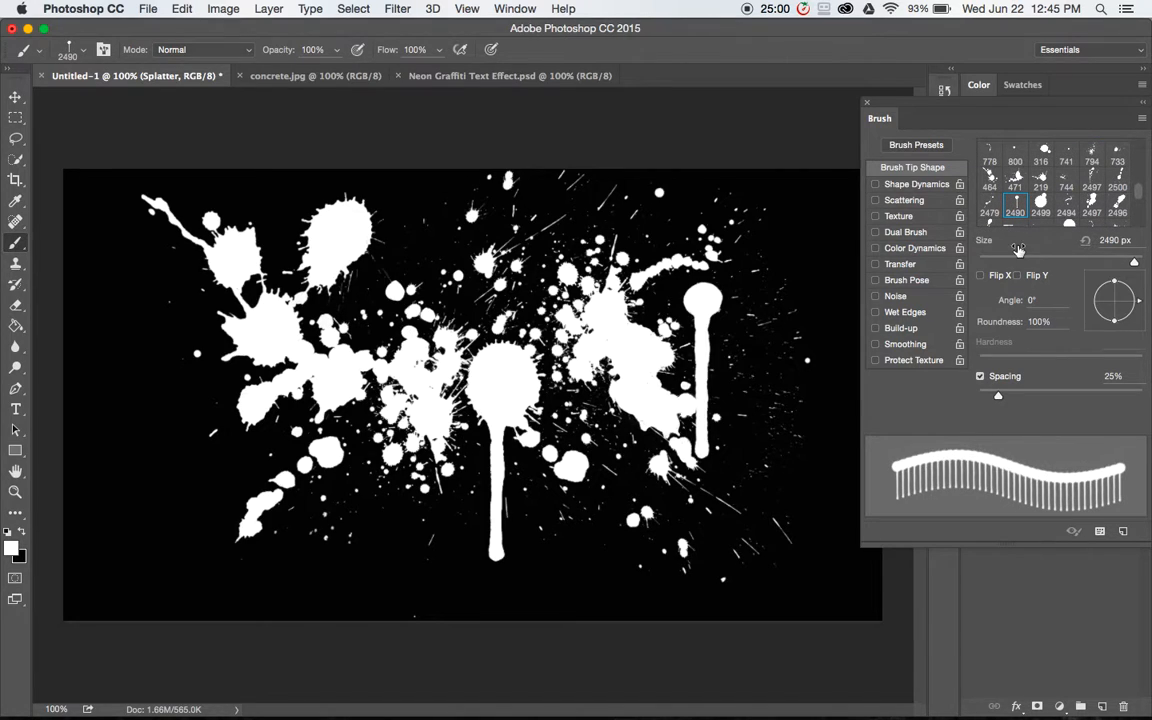
drag(1134, 262, 1082, 262)
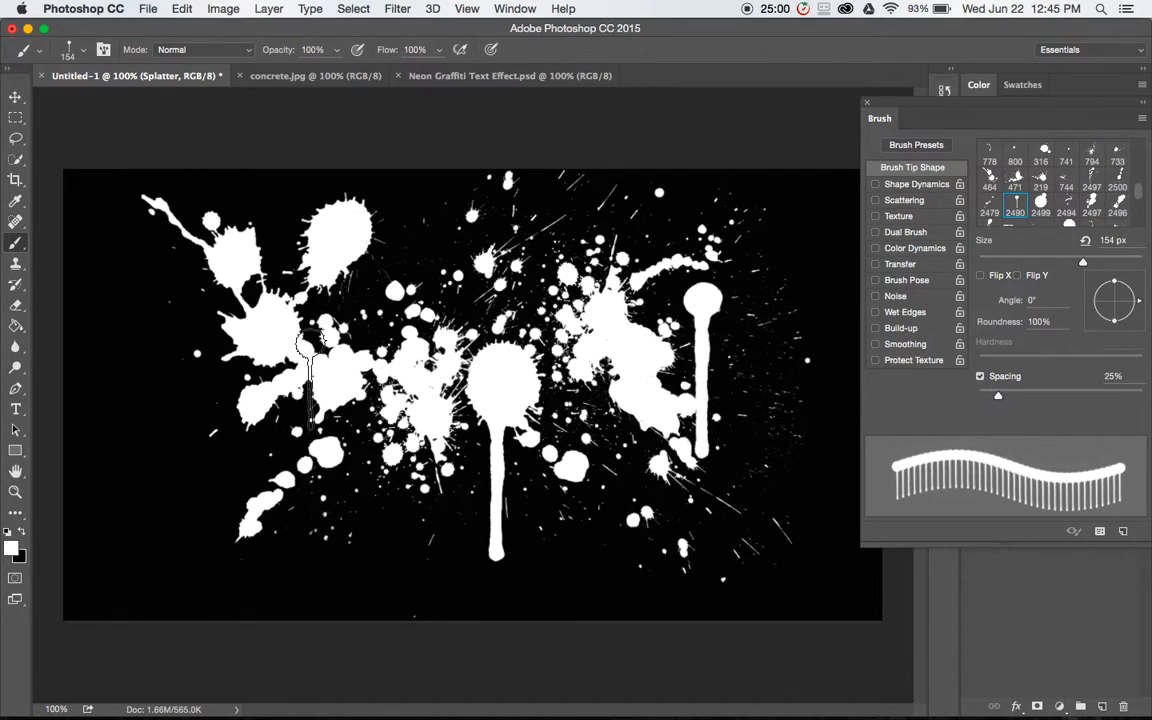
key(bracketright)
key(bracketright)
key(bracketright)
key(bracketright)
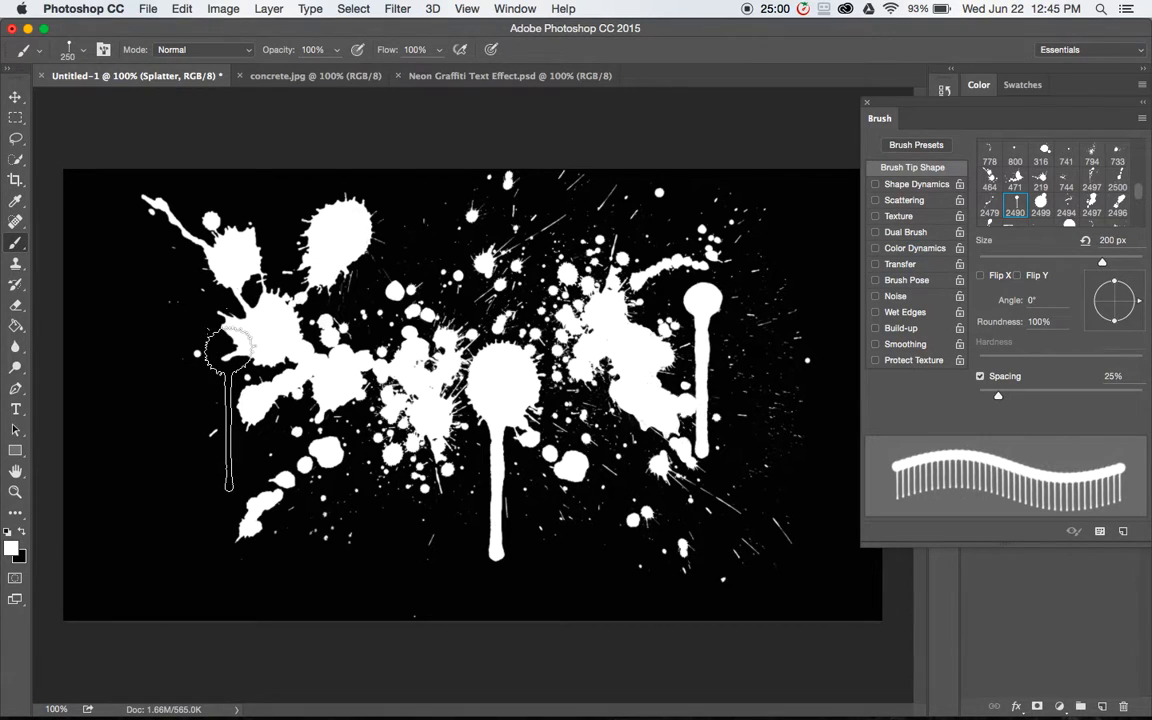
click(220, 393)
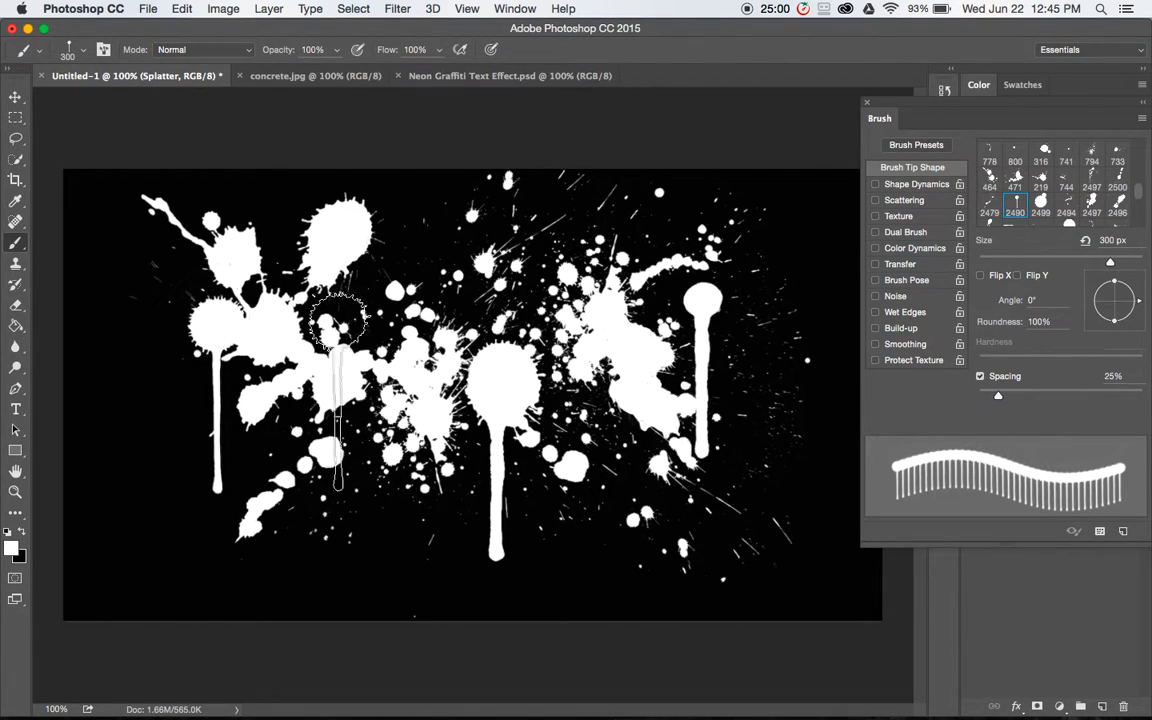
key(super+z)
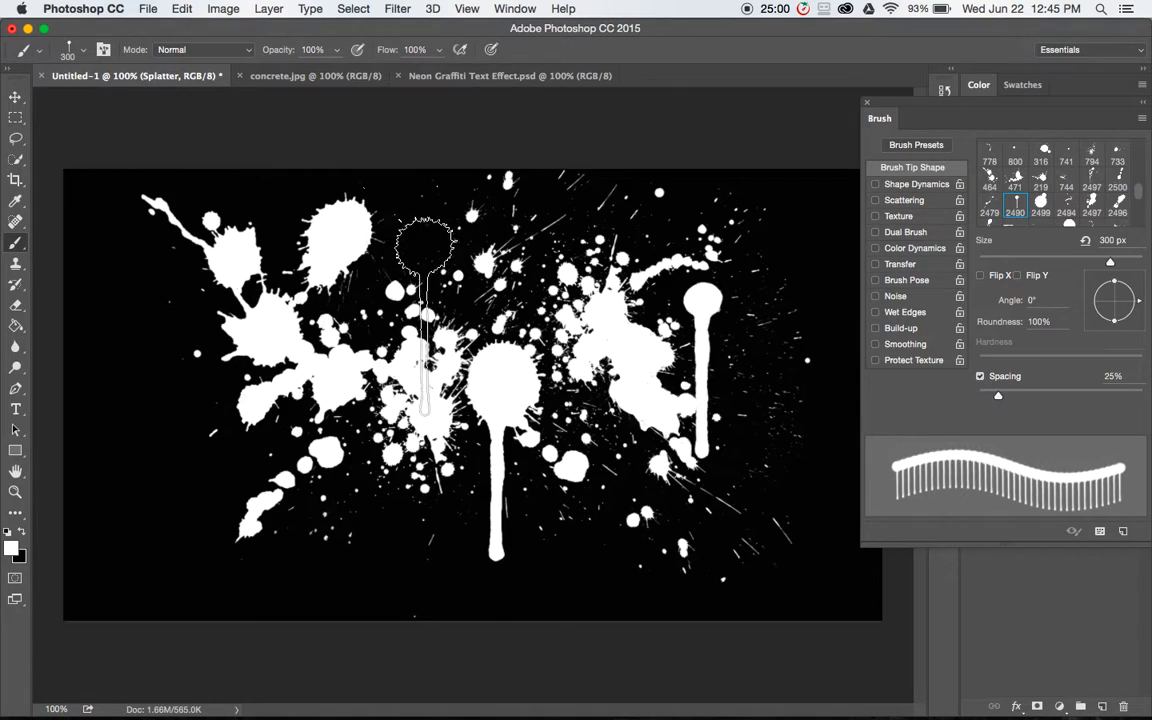
Stamp the 300 px drip tip beside the far-left splatters, undoing a trial stamp below them, and put the brush settings away
click(365, 445)
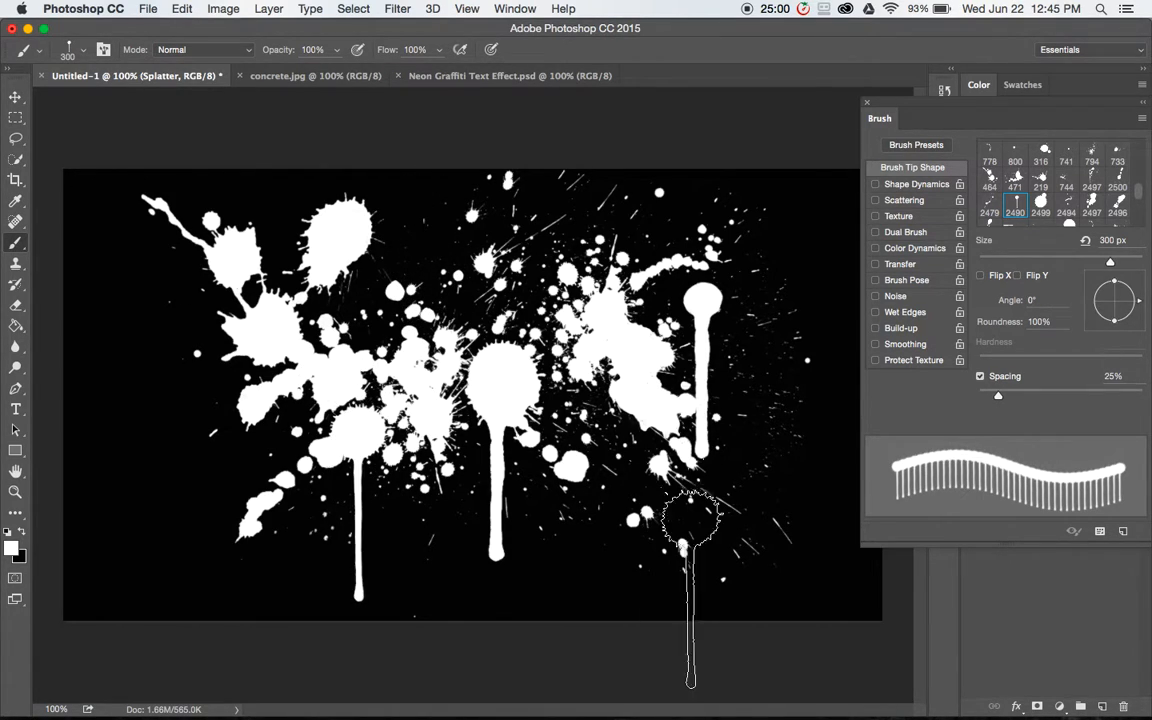
key(super+z)
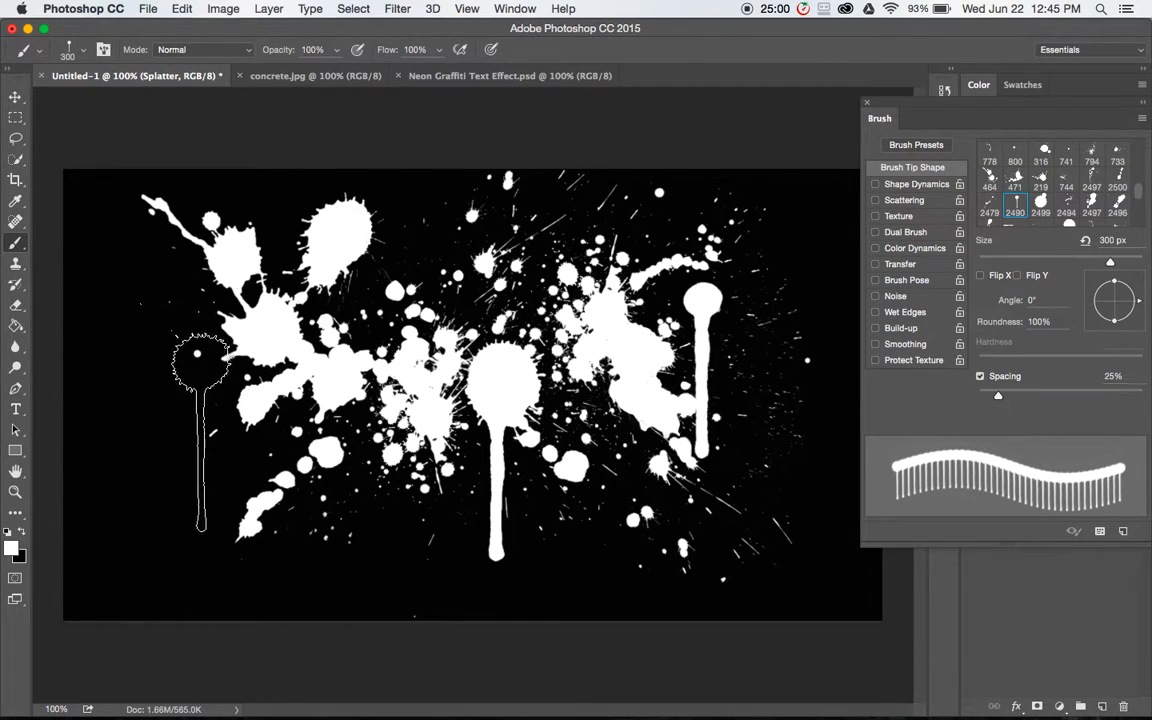
click(190, 422)
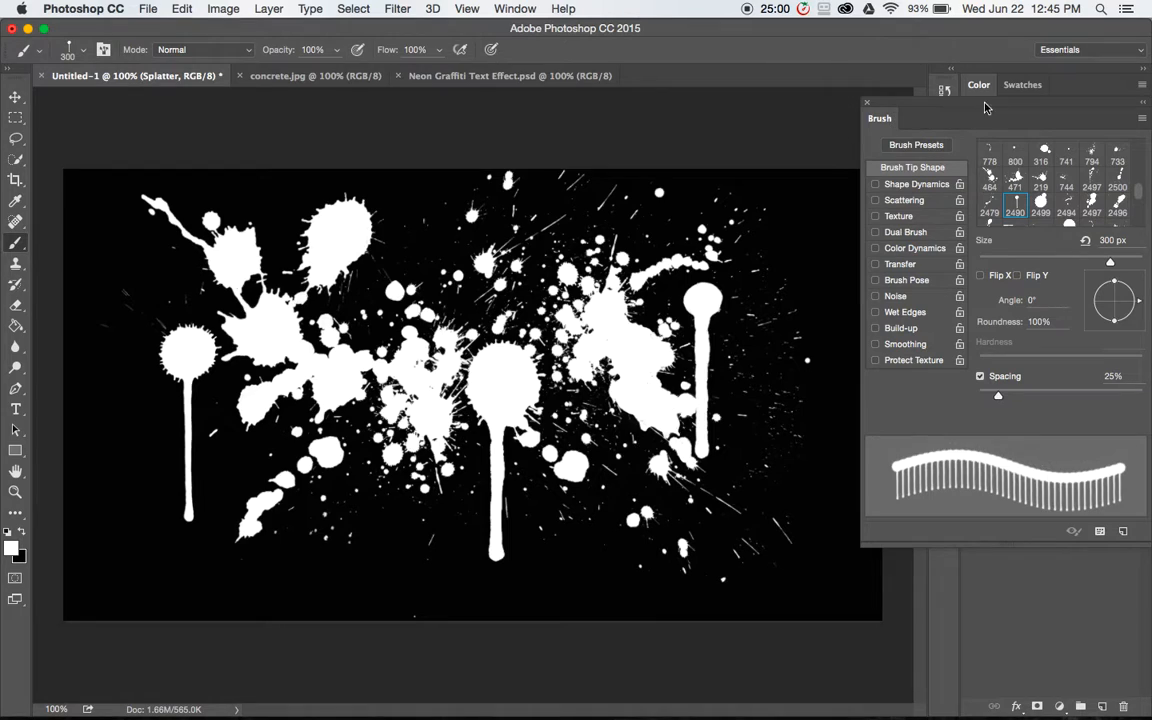
mouse_move(1013, 120)
mouse_down()
mouse_move(971, 205)
mouse_move(877, 247)
mouse_move(944, 190)
mouse_up()
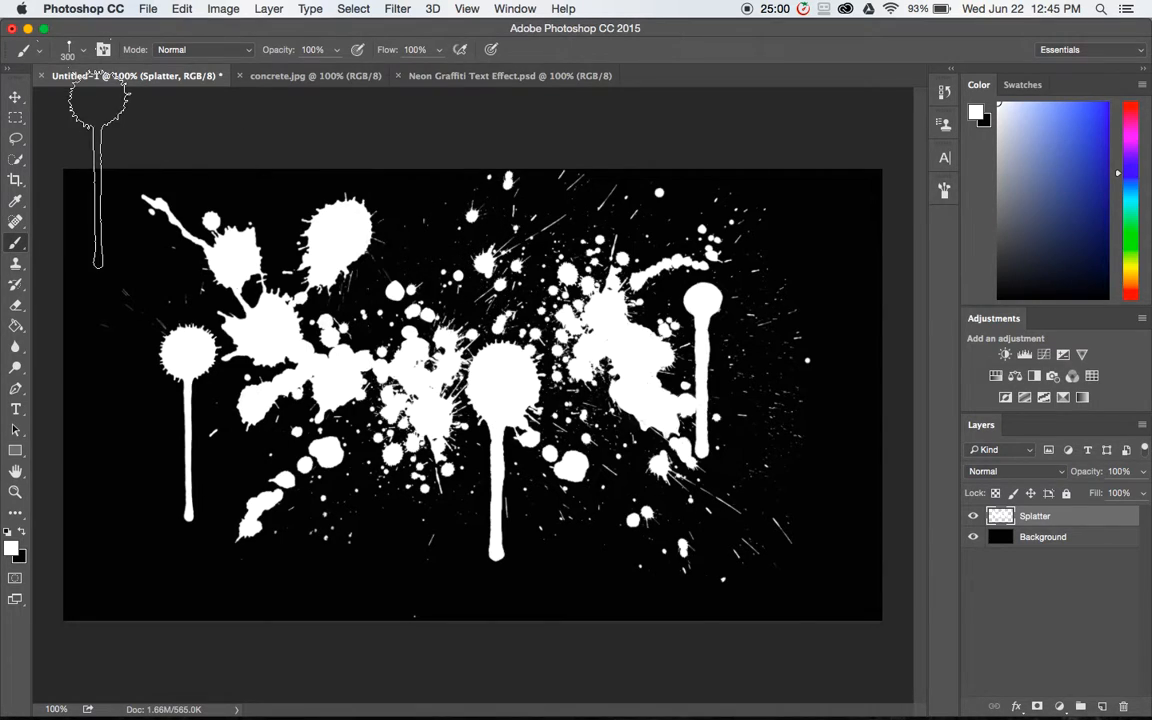
Open the layer style settings of the Splatter layer and enable Outer Glow, keeping the canvas in view
click(16, 98)
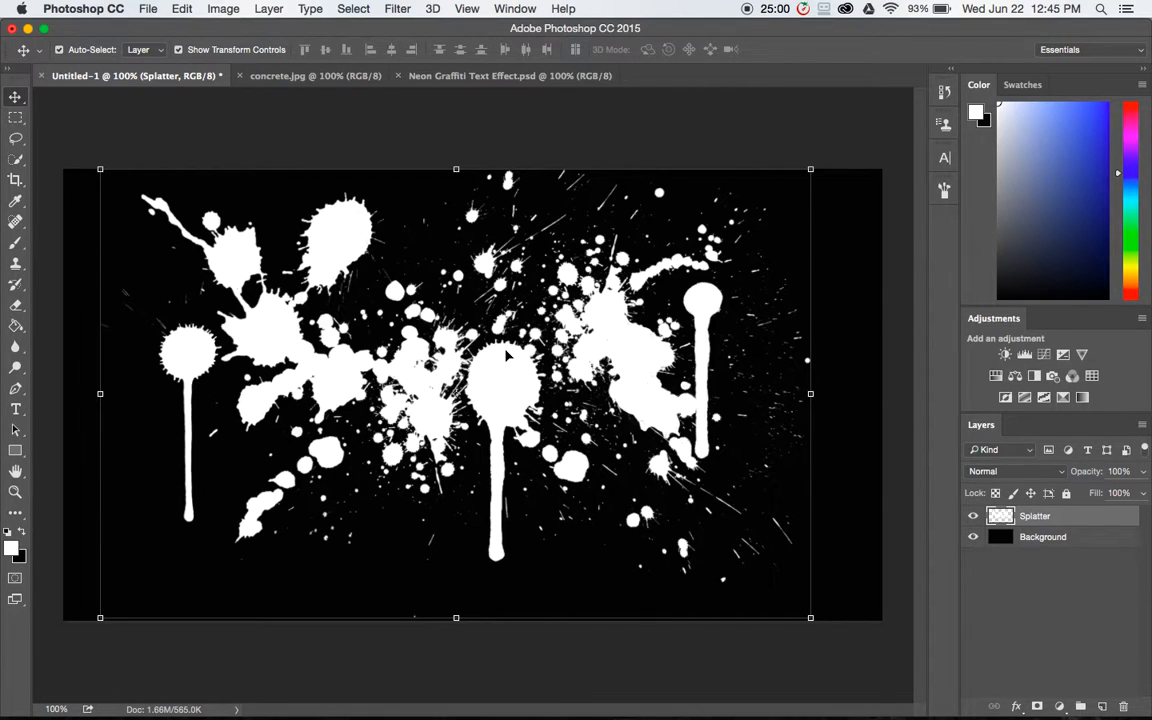
click(1055, 584)
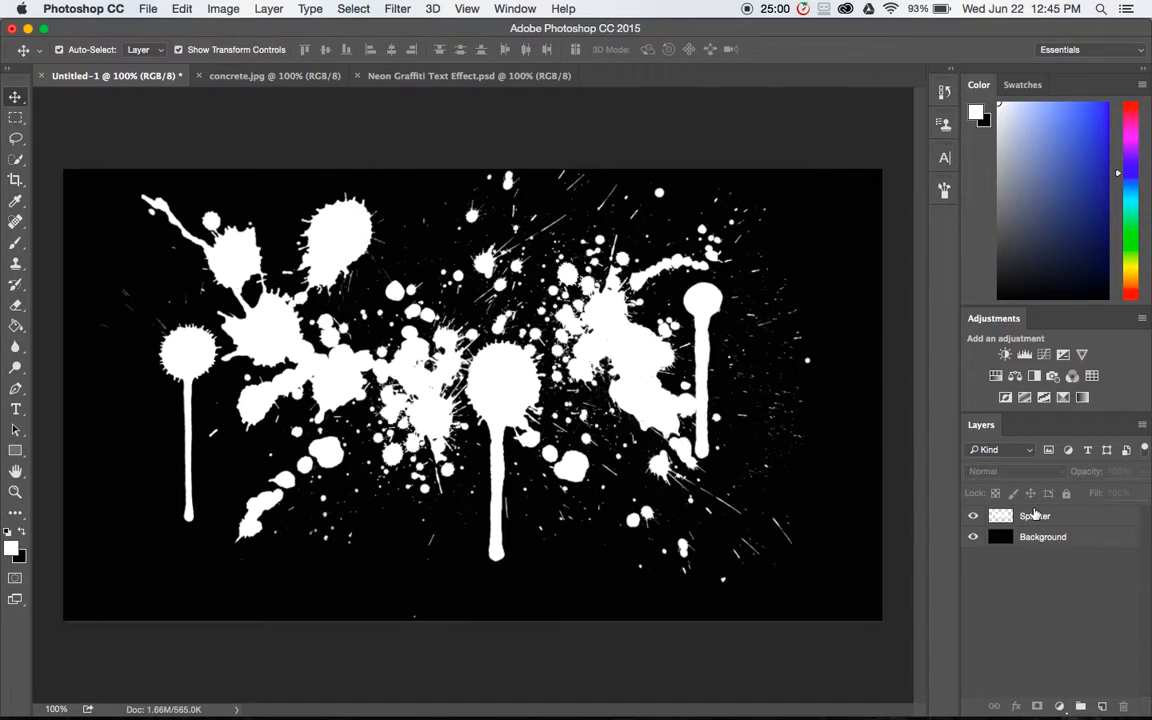
click(1035, 515)
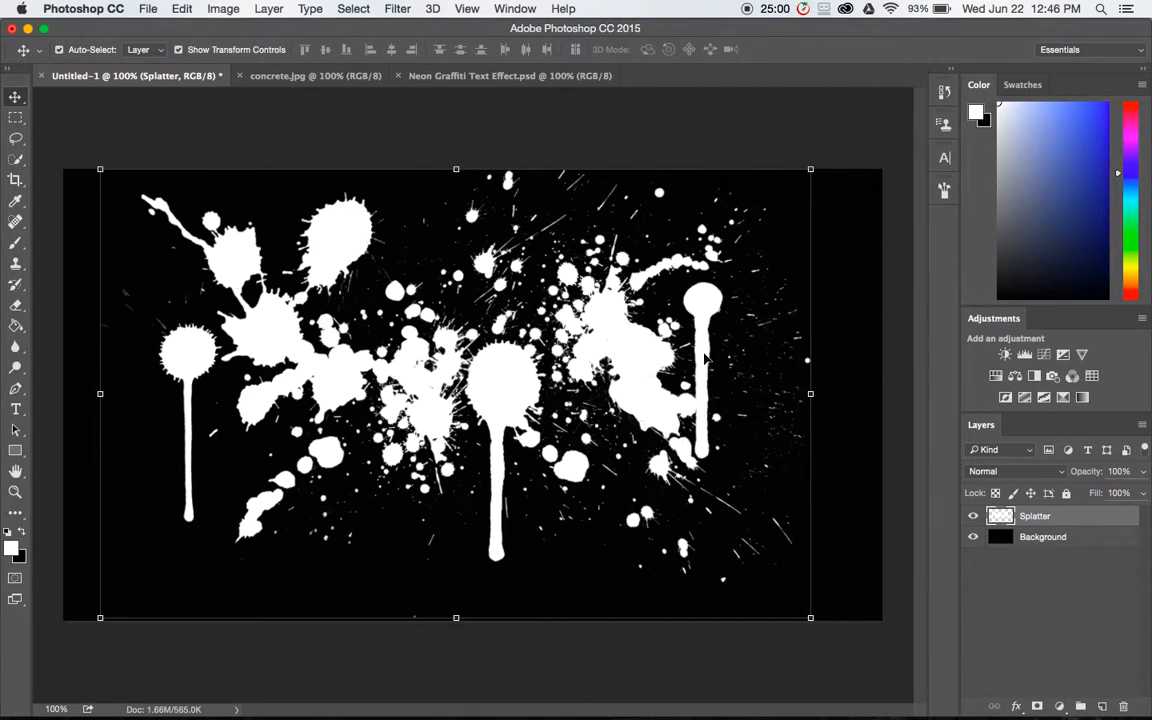
right_click(1048, 528)
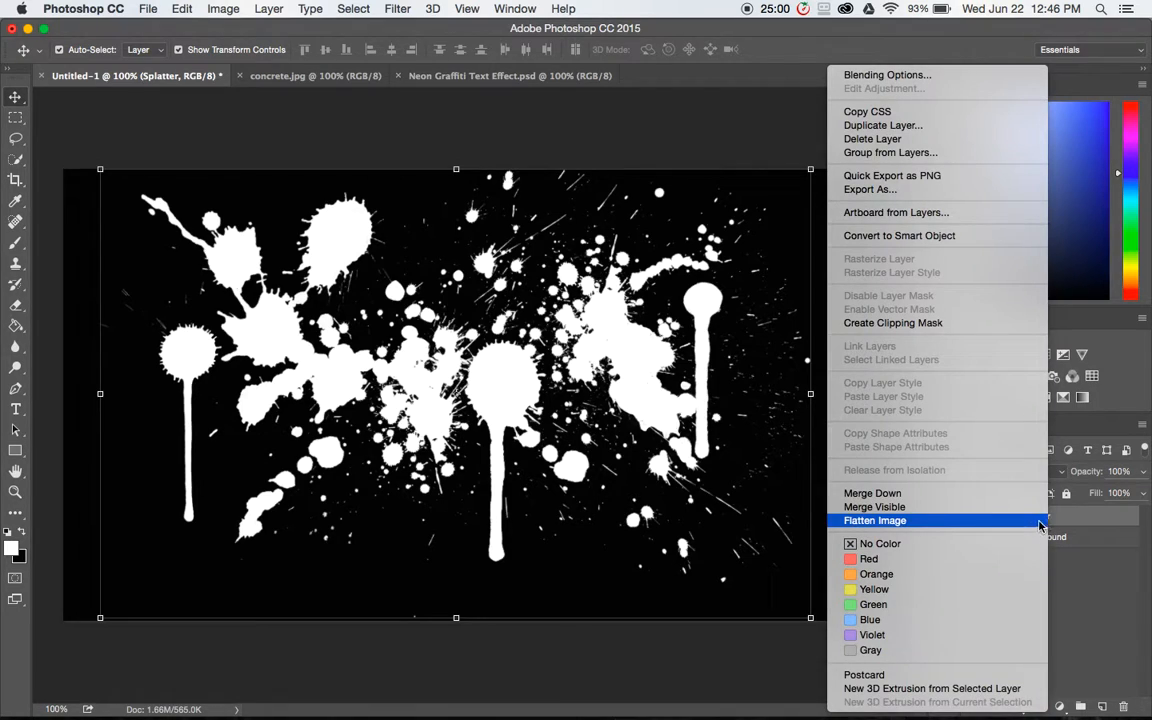
click(915, 75)
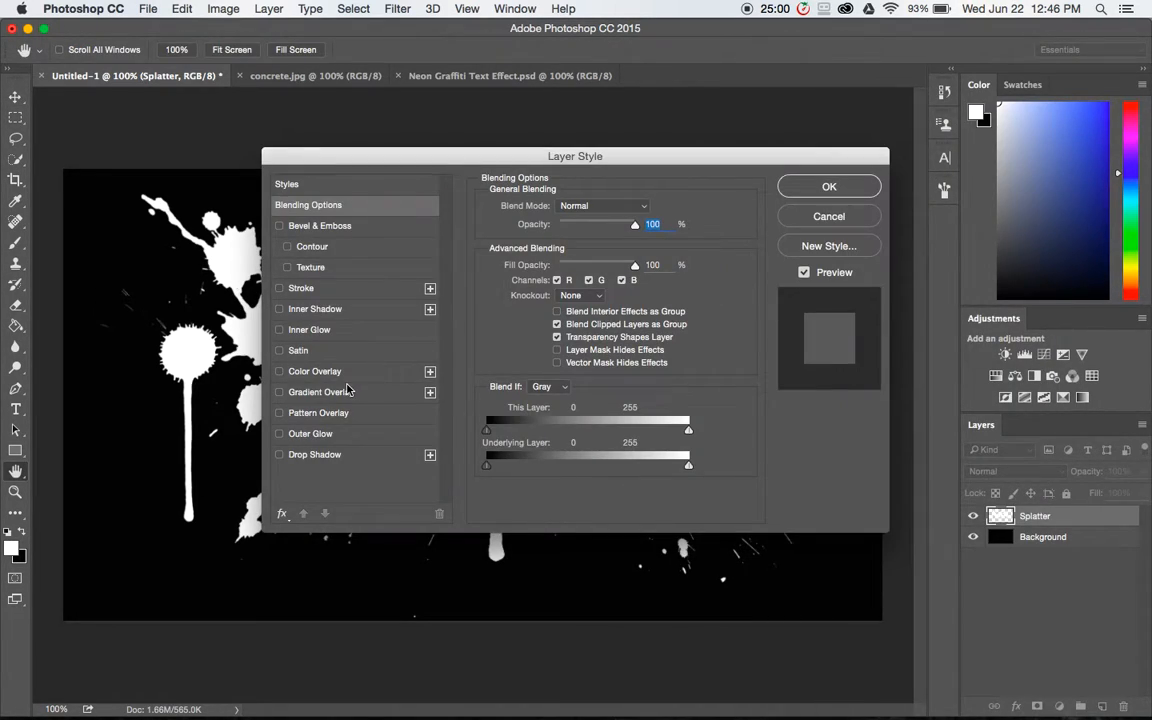
click(310, 433)
drag(453, 167, 710, 87)
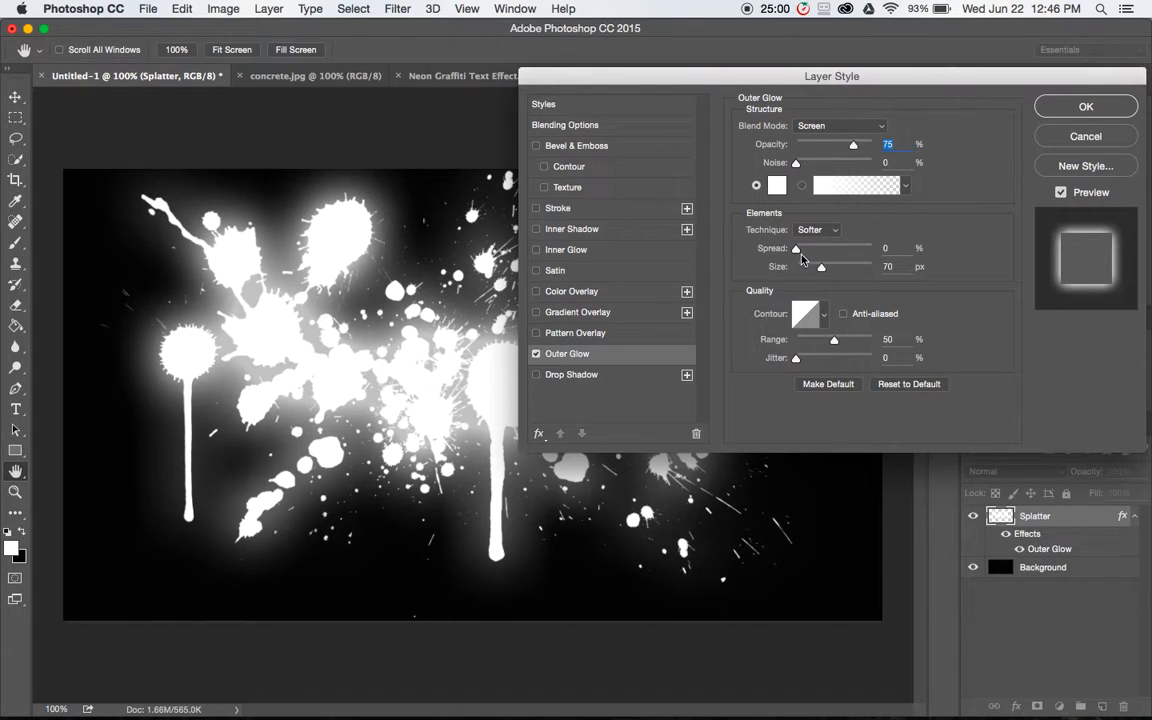
Set the Outer Glow size to 16 px and apply the layer style
drag(821, 267, 845, 267)
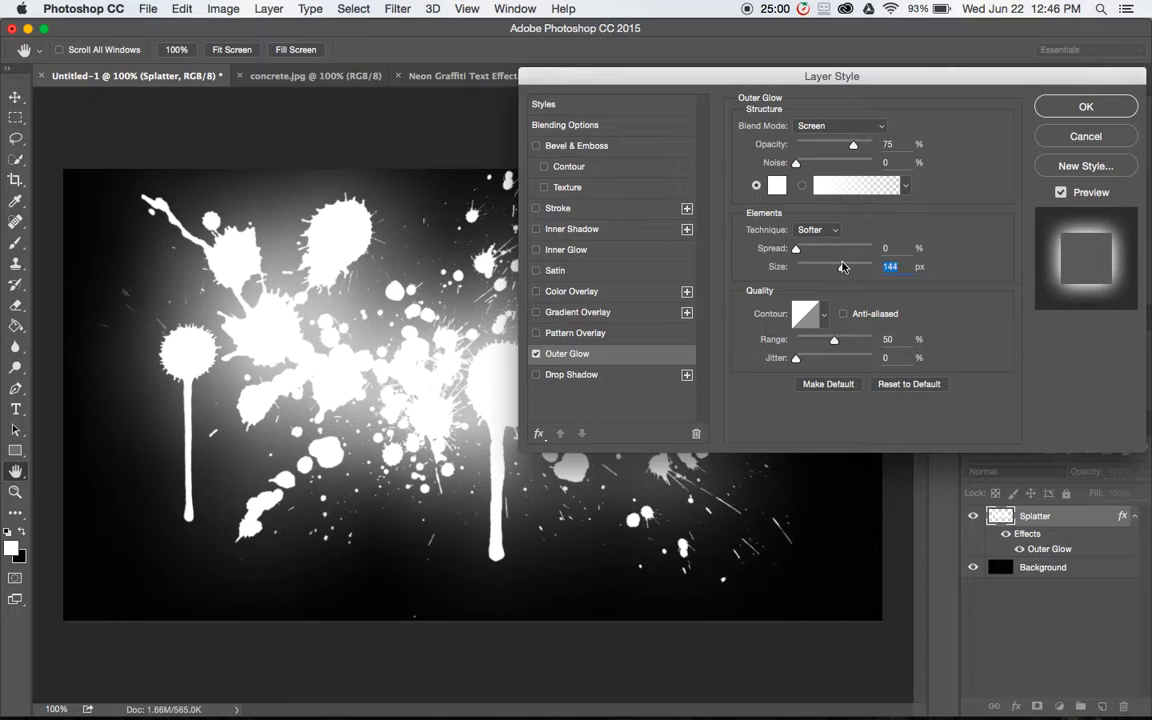
drag(837, 267, 804, 270)
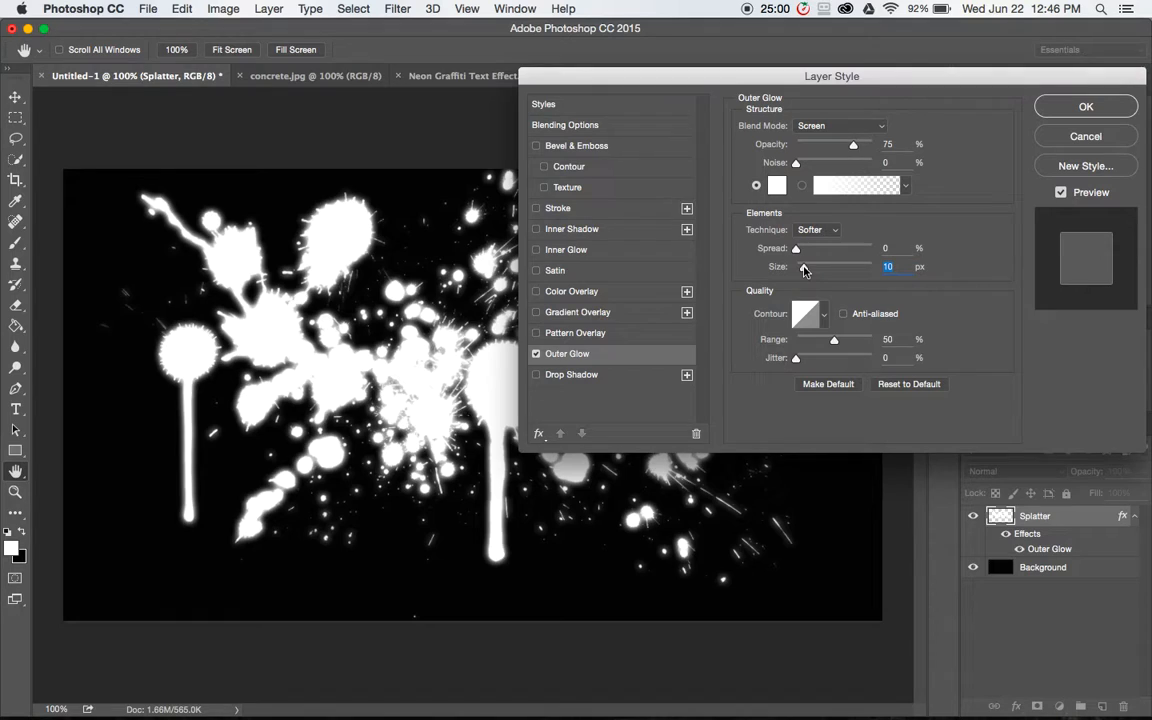
drag(805, 270, 807, 272)
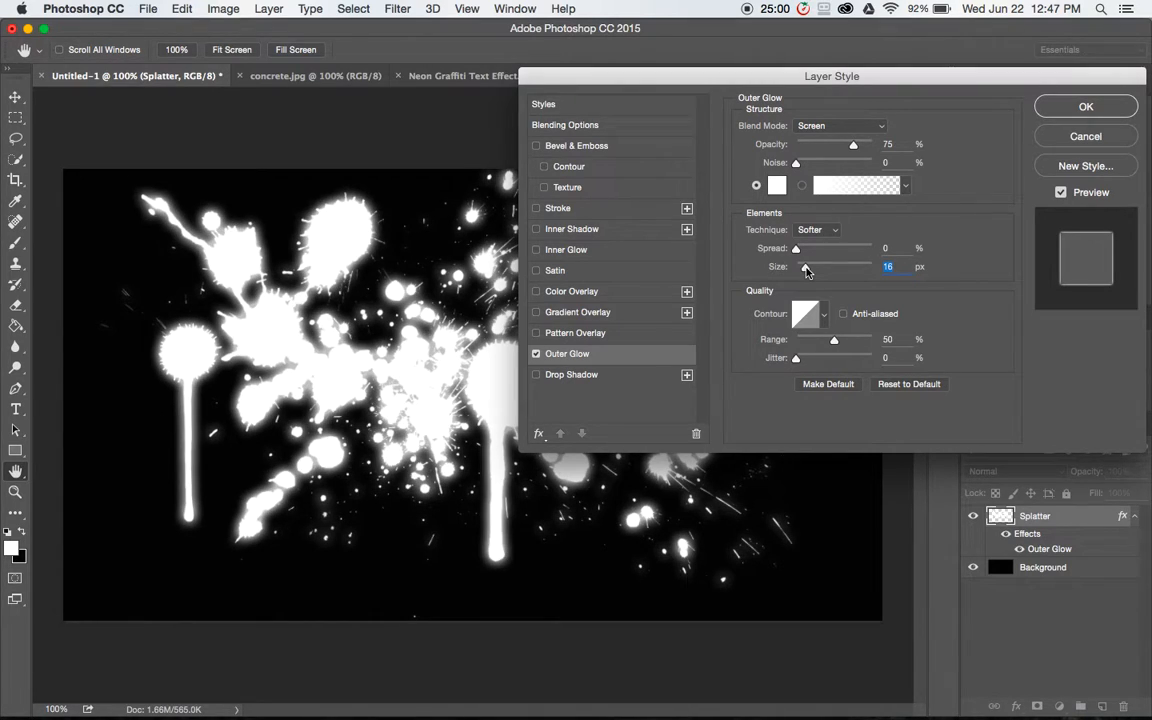
click(1087, 107)
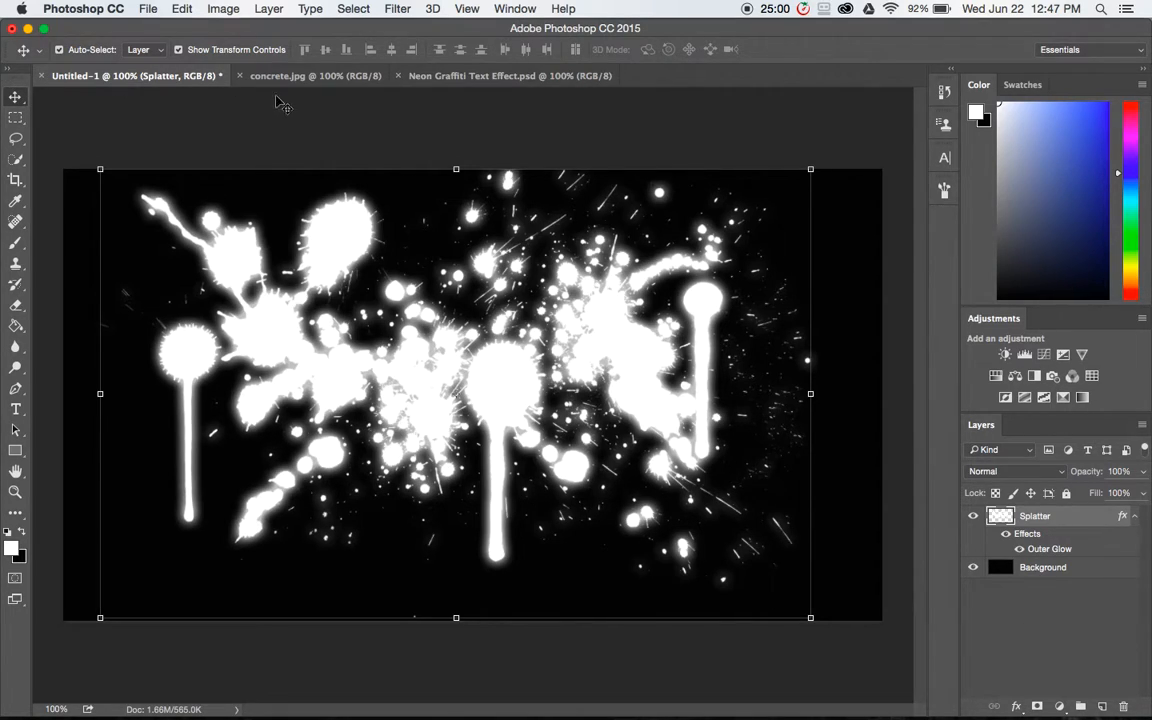
Copy the concrete.jpg texture into the Untitled-1 document and stretch it to cover the whole canvas
click(303, 77)
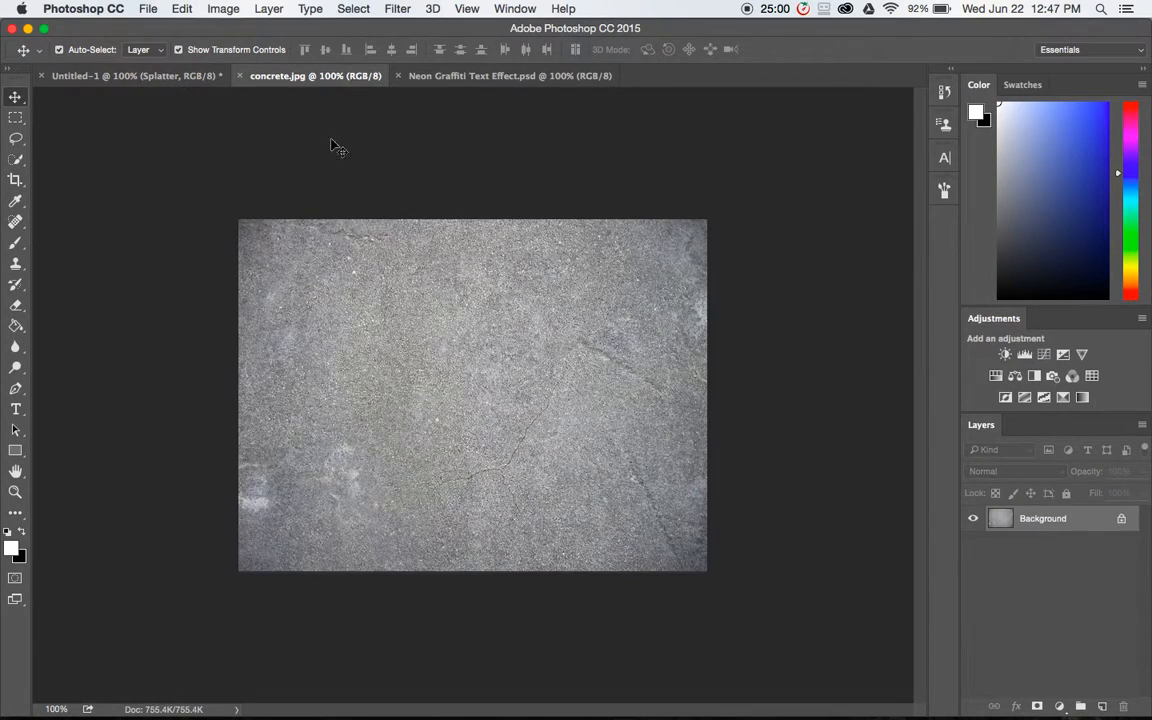
drag(365, 280, 106, 78)
drag(399, 226, 200, 228)
drag(531, 520, 885, 619)
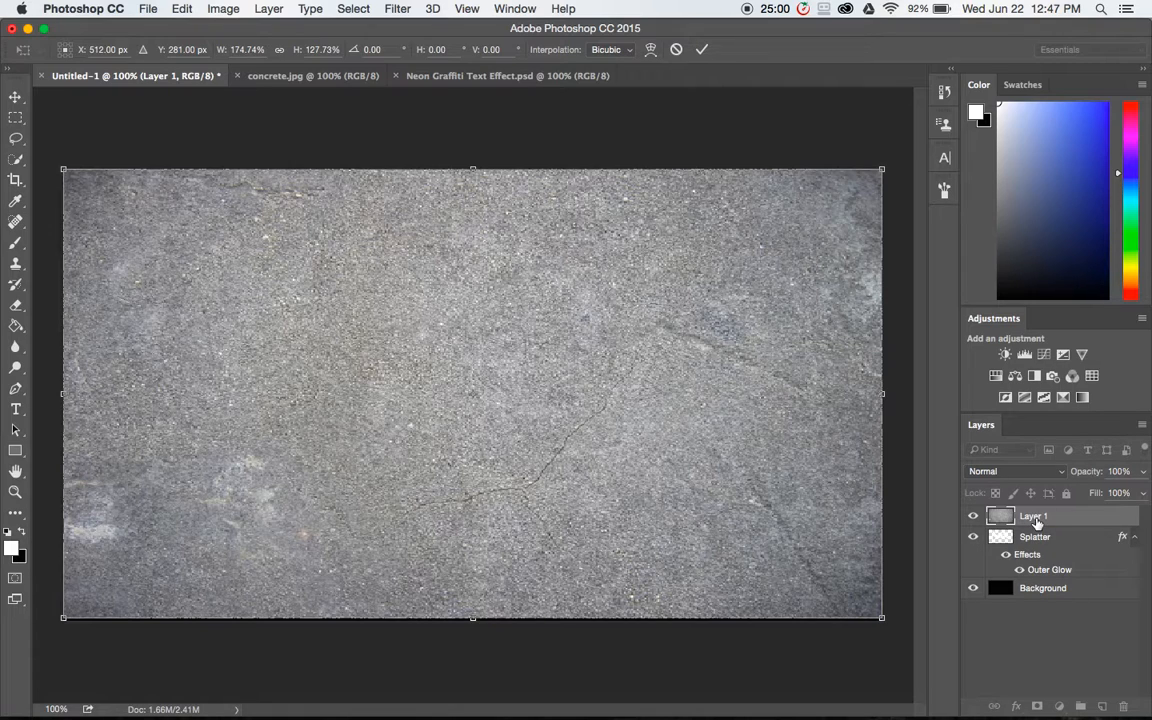
key(Return)
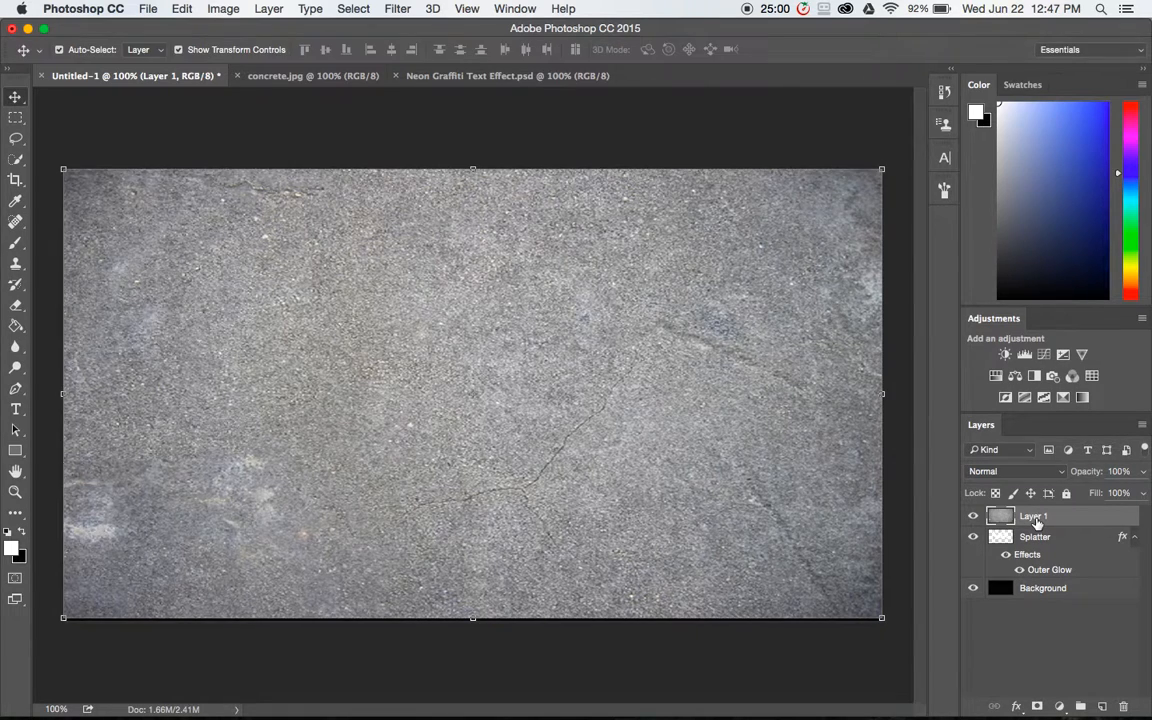
Rename the texture layer as Concrete
double_click(1034, 516)
text(Concrete)
key(Return)
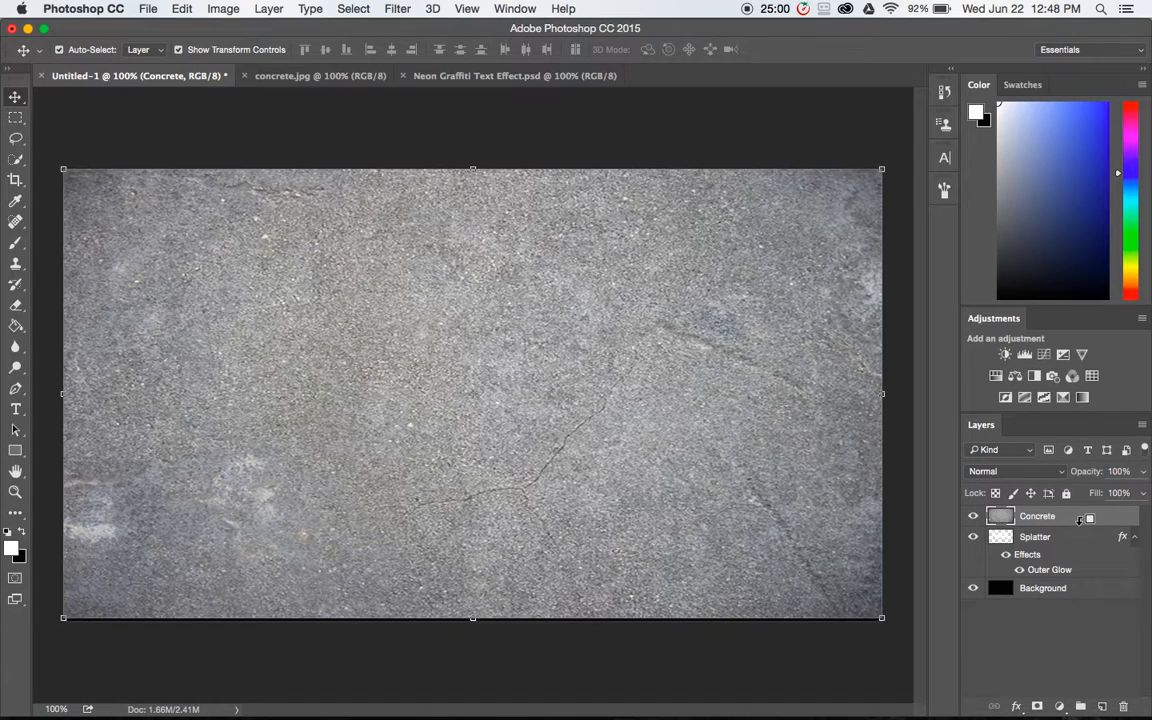
Try clipping the Concrete layer to the Splatter layer, undo it, and set the Concrete layer's blend mode to Multiply
alt+click(1076, 521)
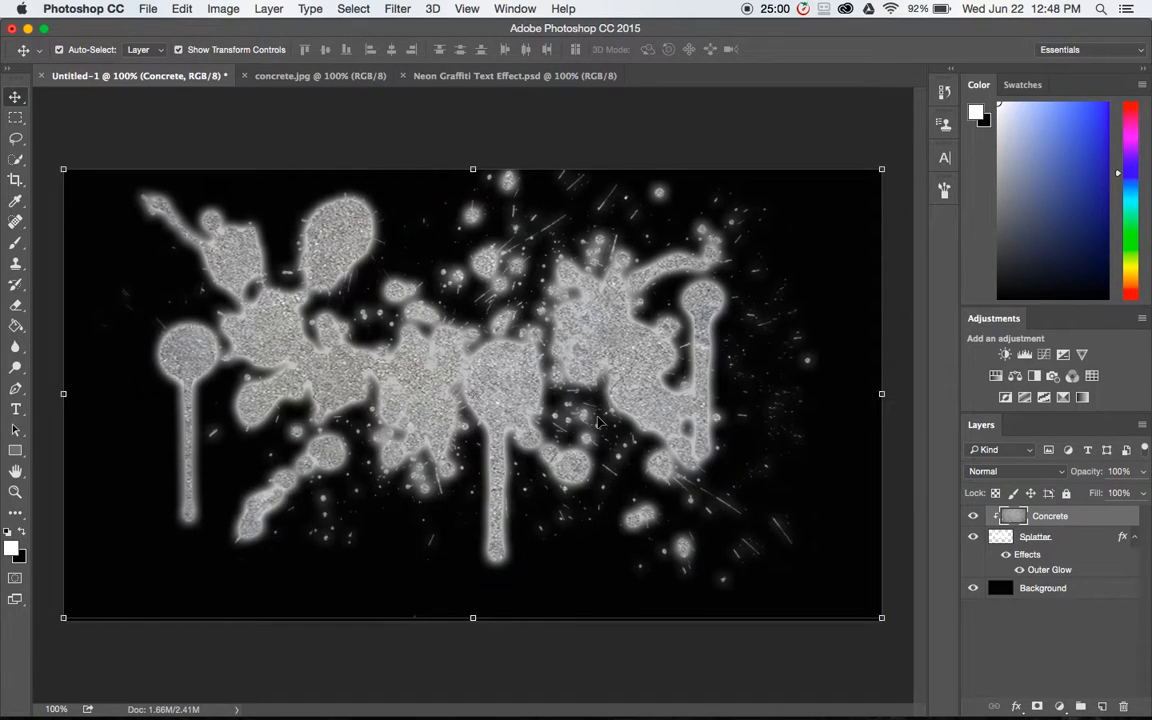
key(super+z)
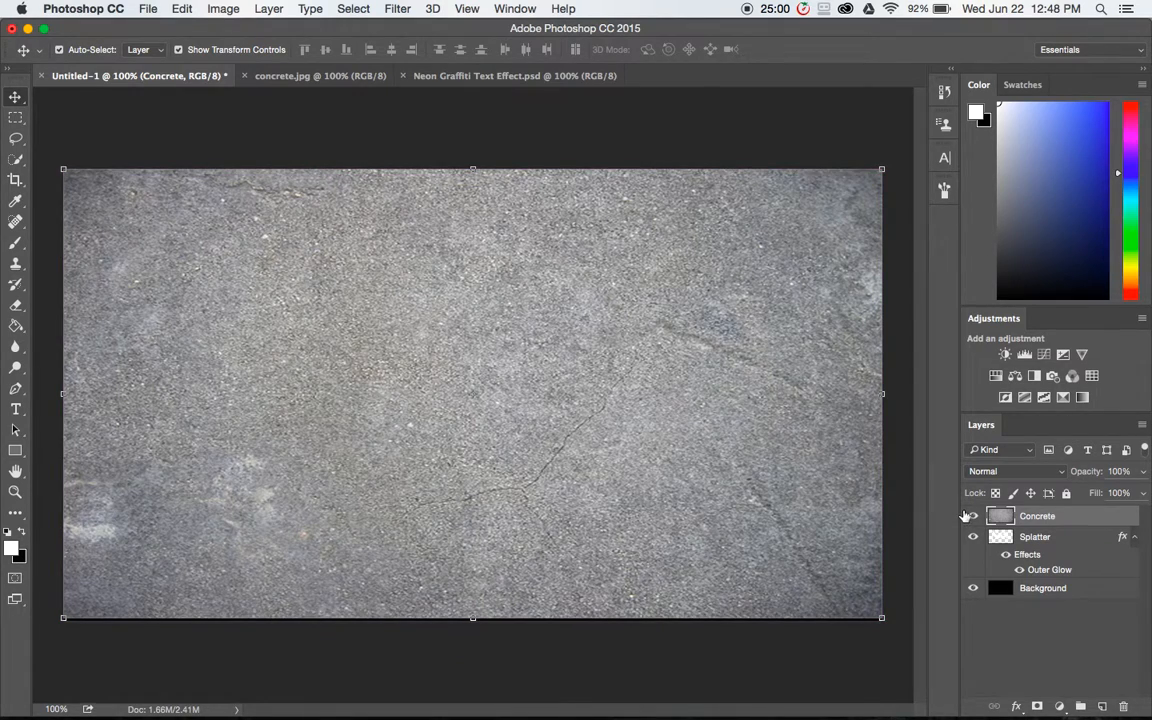
click(1012, 471)
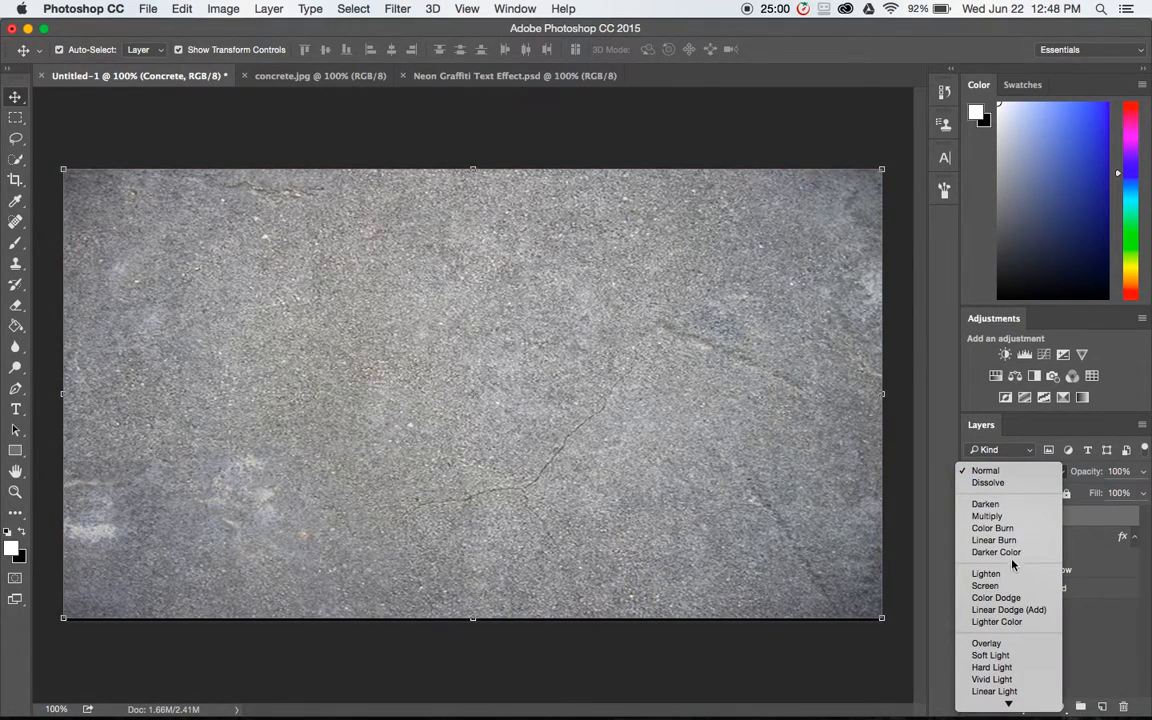
click(1010, 516)
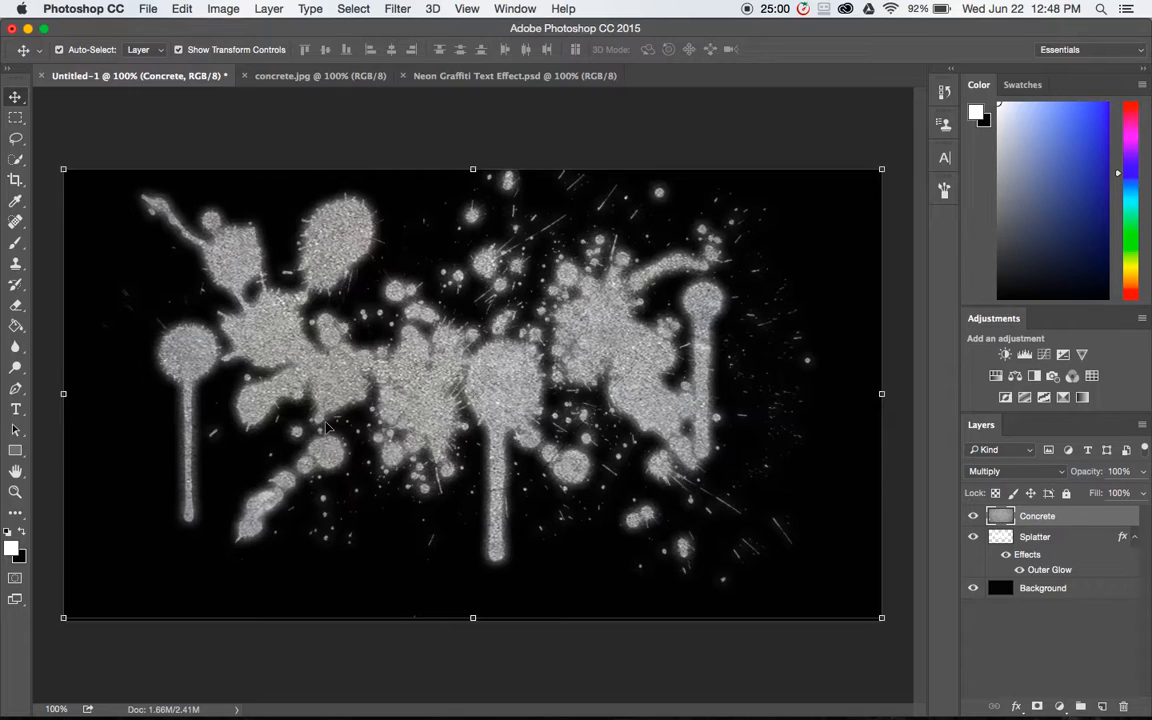
Add a text layer over the splatters reading "NEON" on the first line and "graffiti" on the second
click(16, 410)
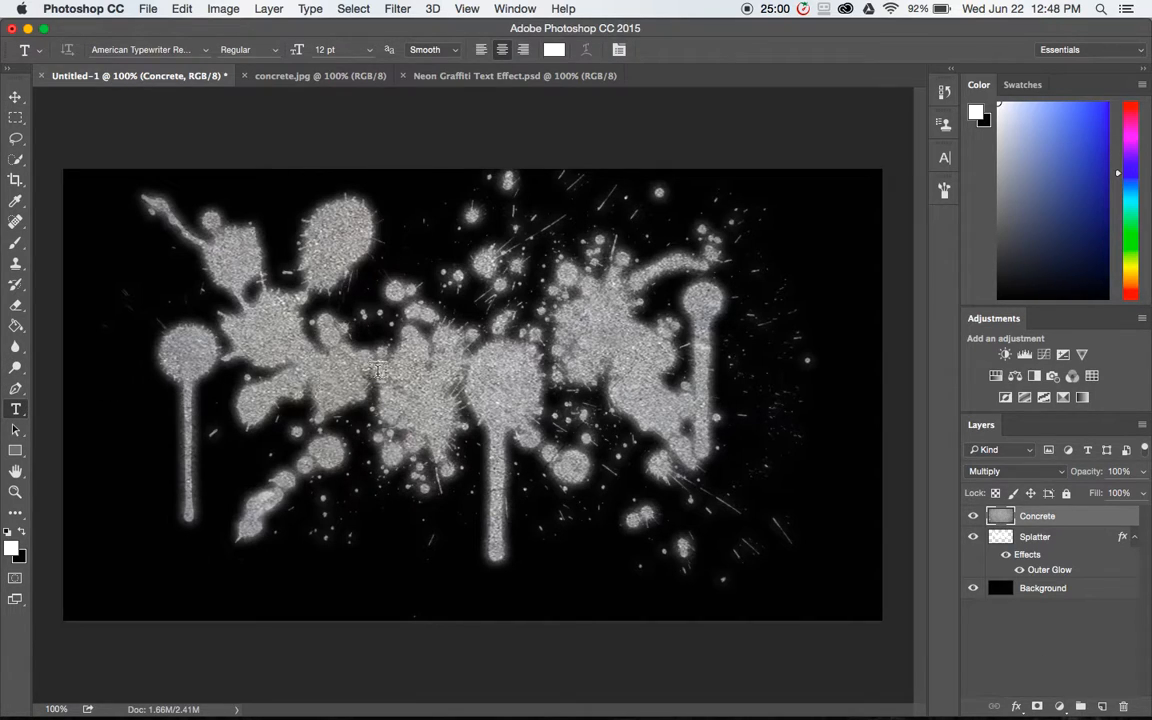
click(460, 367)
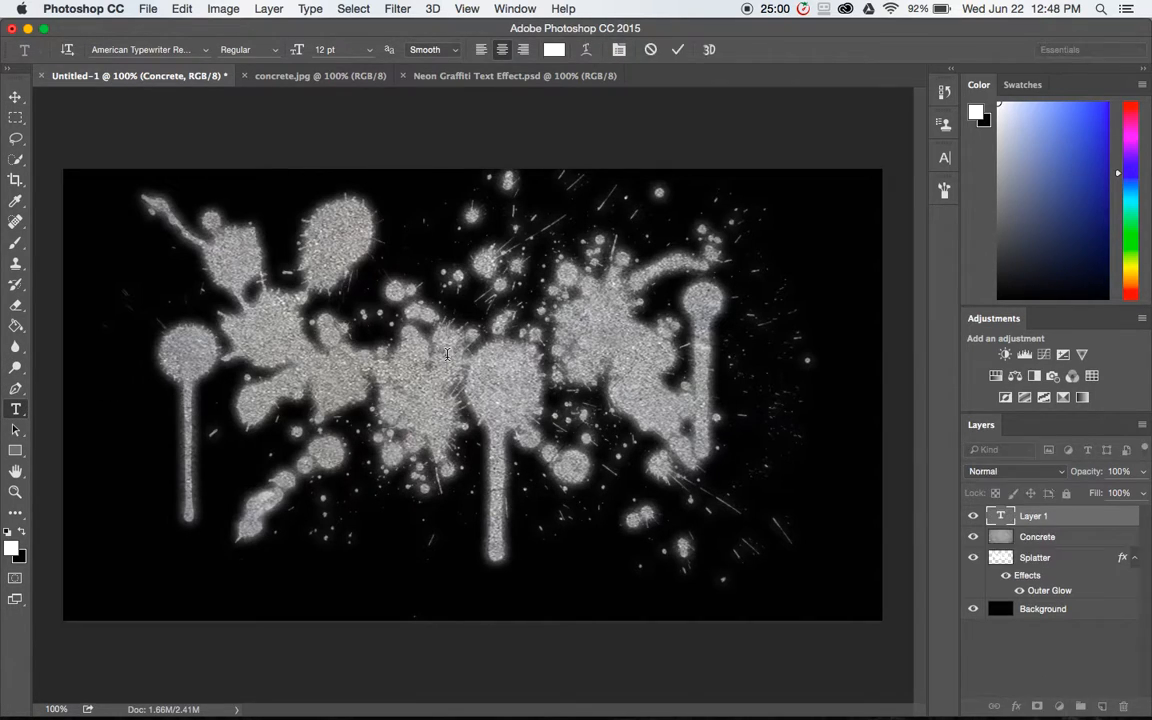
text(A)
key(BackSpace)
text(NEON )
text(graffiti)
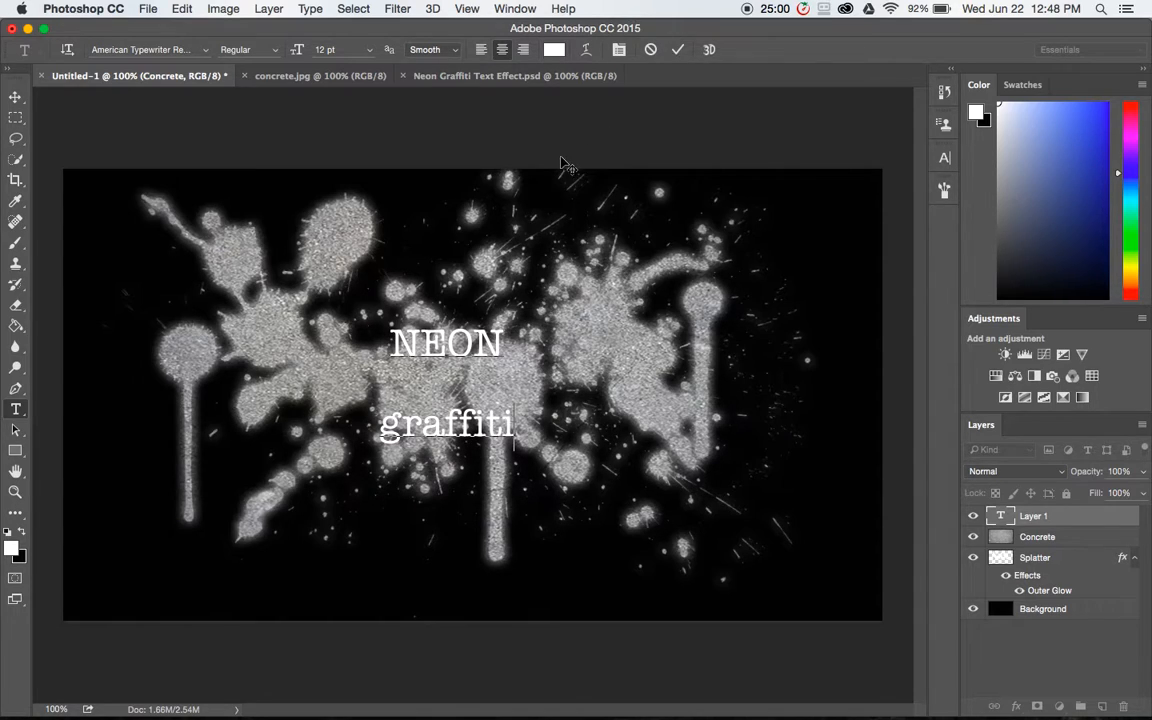
Set all of the NEON graffiti text to 36 pt and move it up over the centre of the splatters
key(super+a)
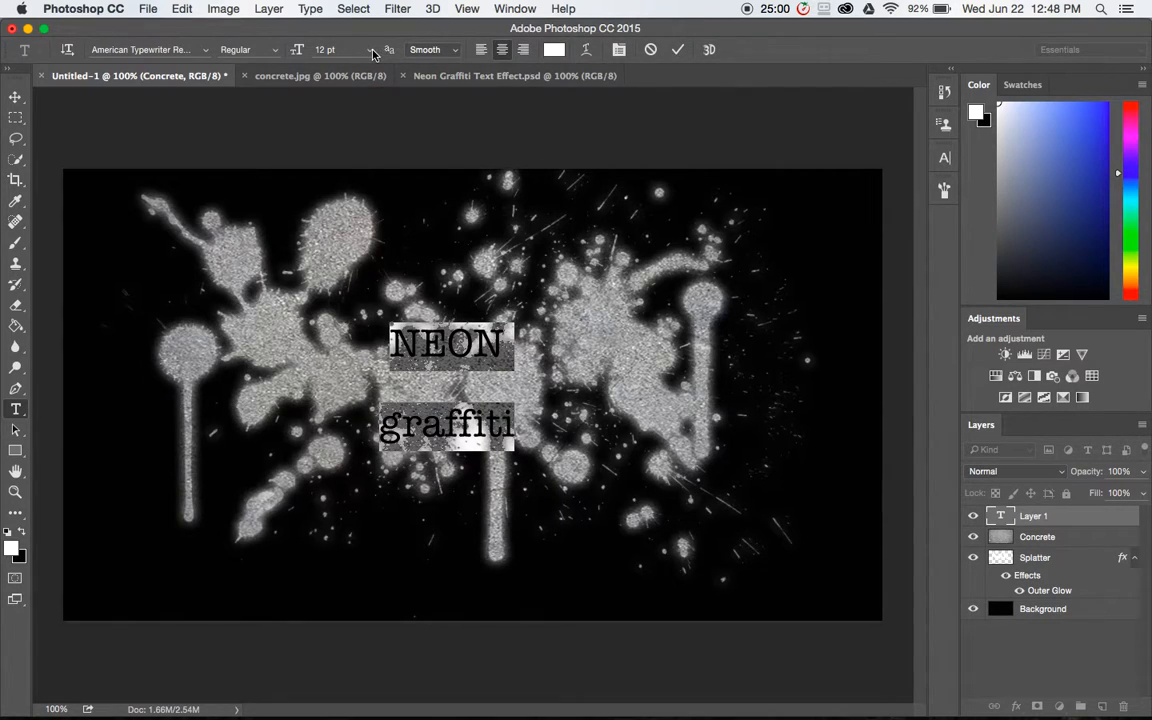
click(340, 50)
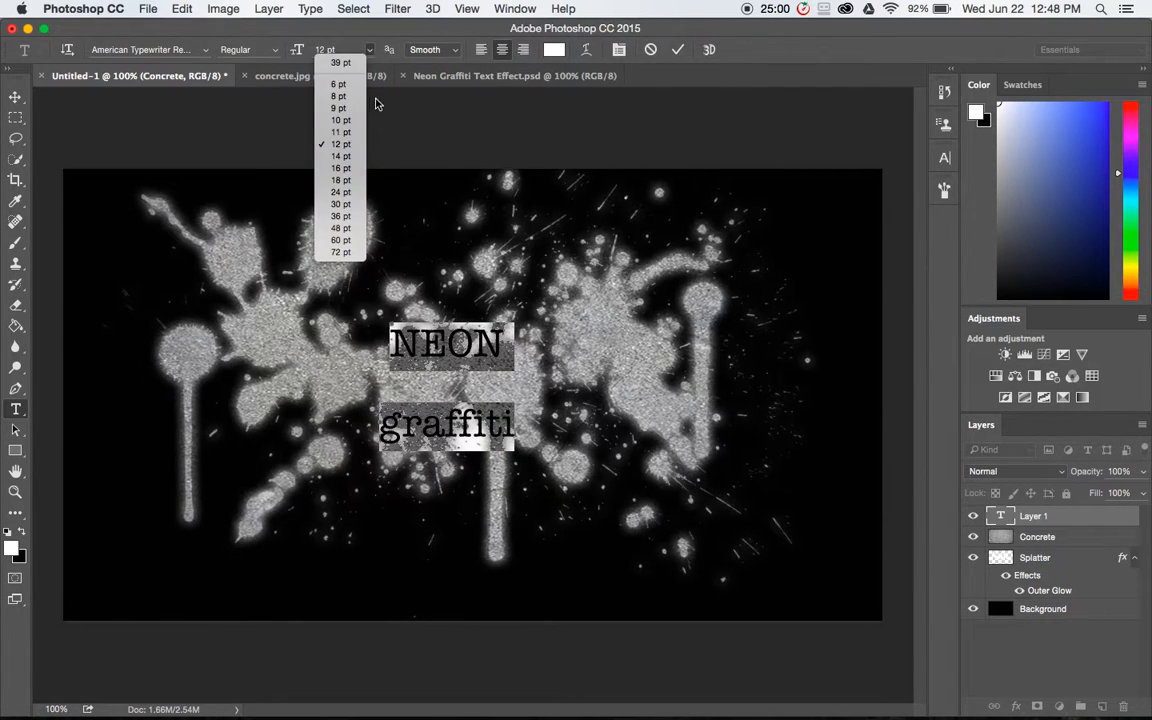
click(341, 216)
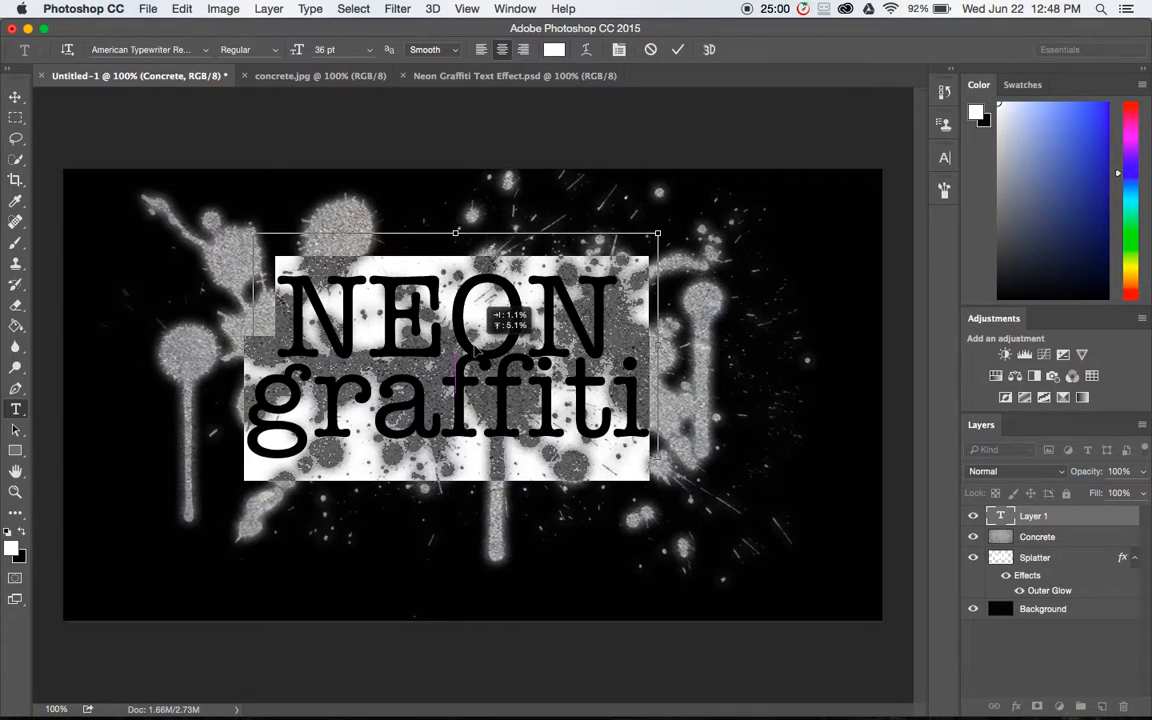
drag(461, 374, 481, 339)
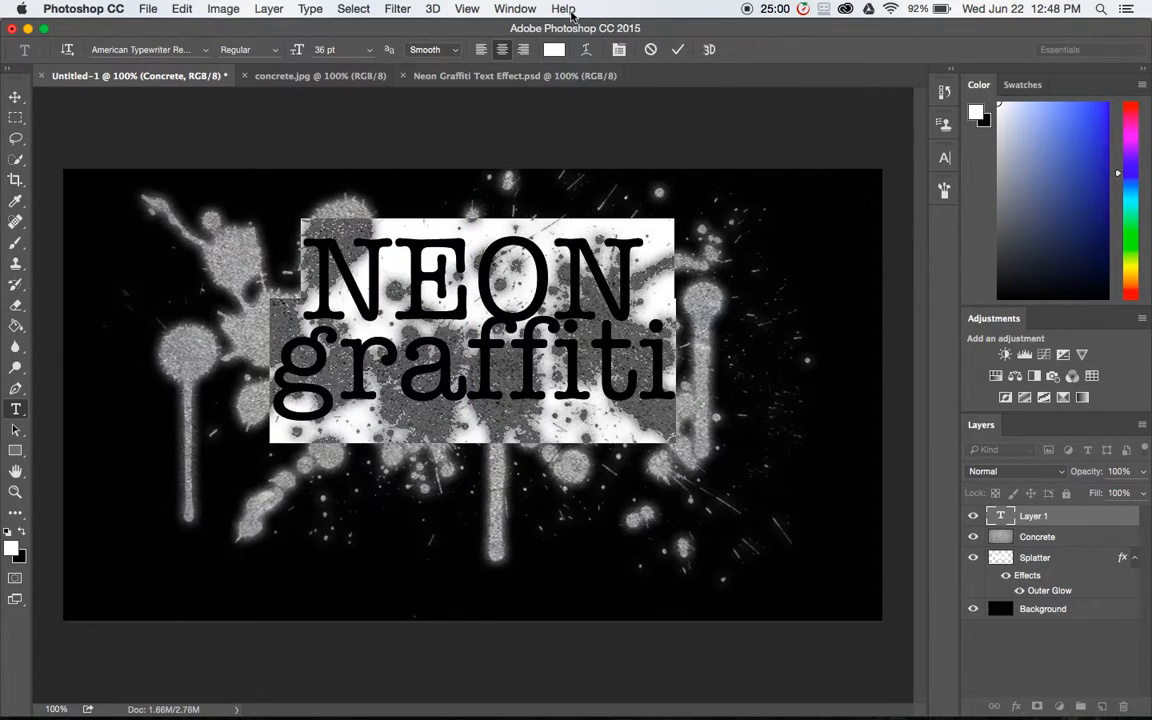
click(677, 49)
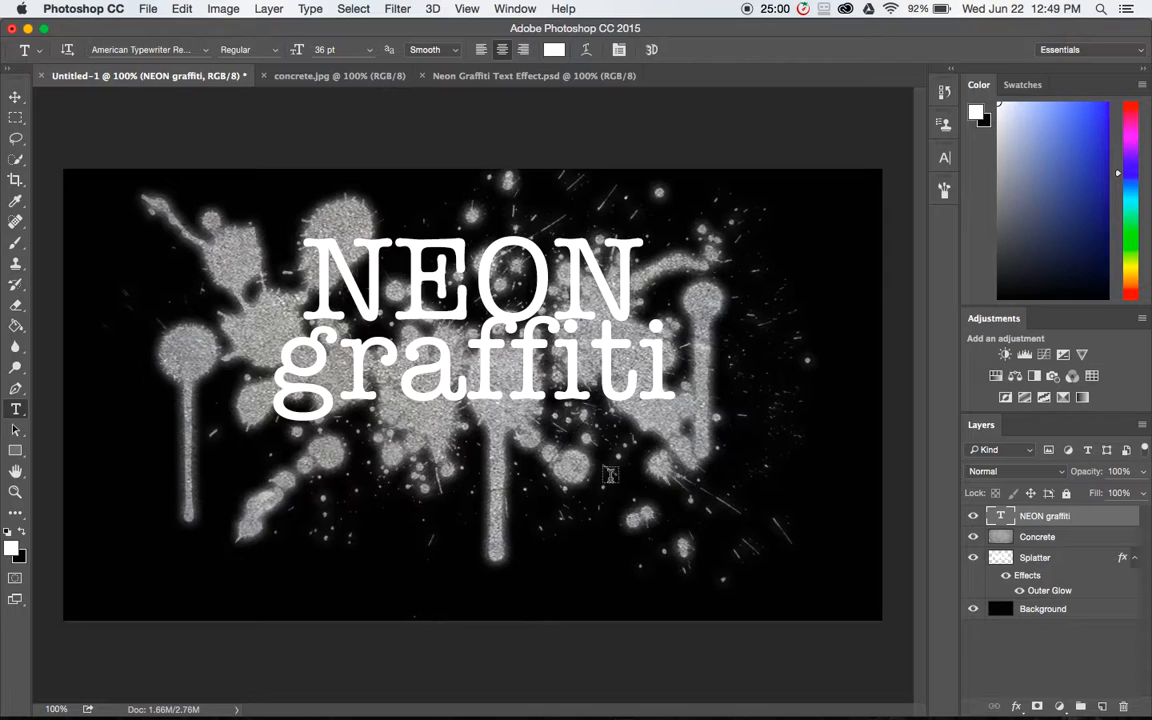
Add a separate text layer reading "ADOBE DESK" below the word graffiti and set it to 14 pt
click(518, 424)
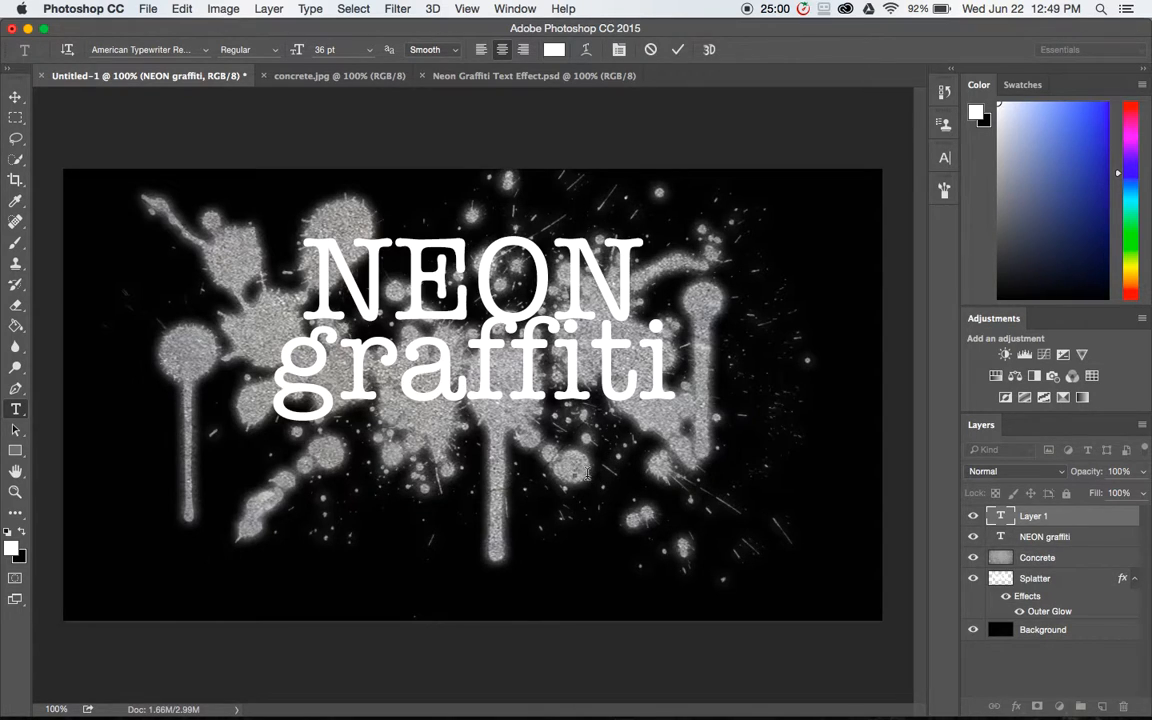
text(ADOBE)
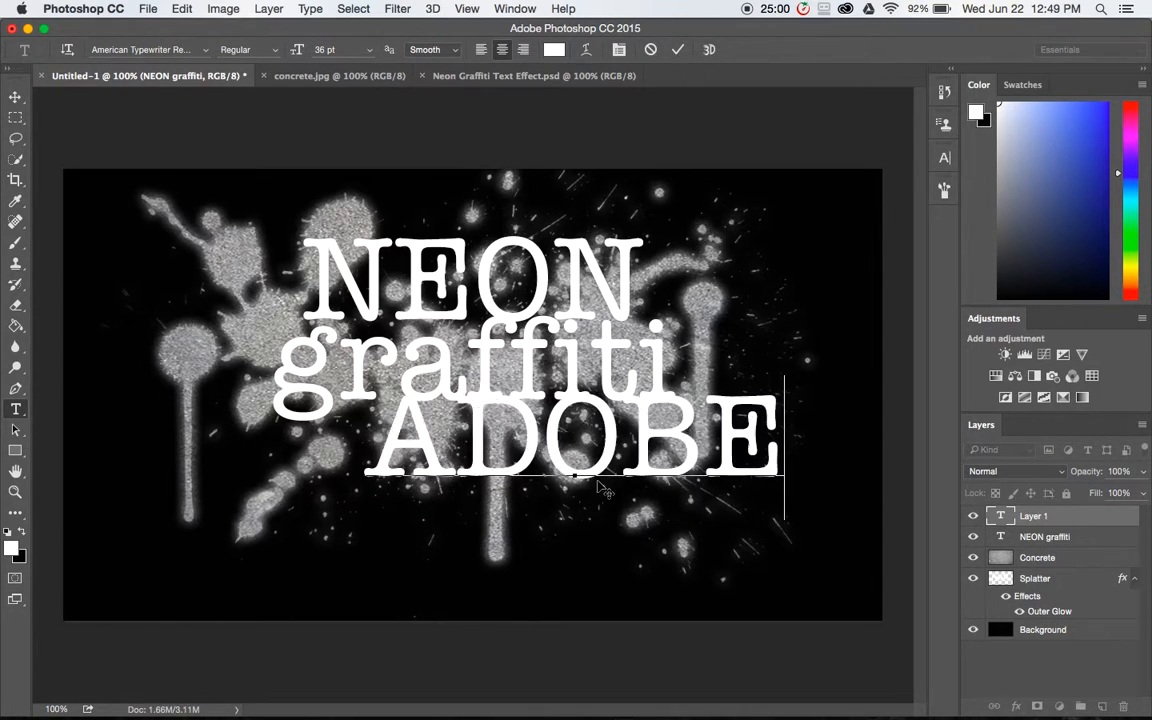
text( DES)
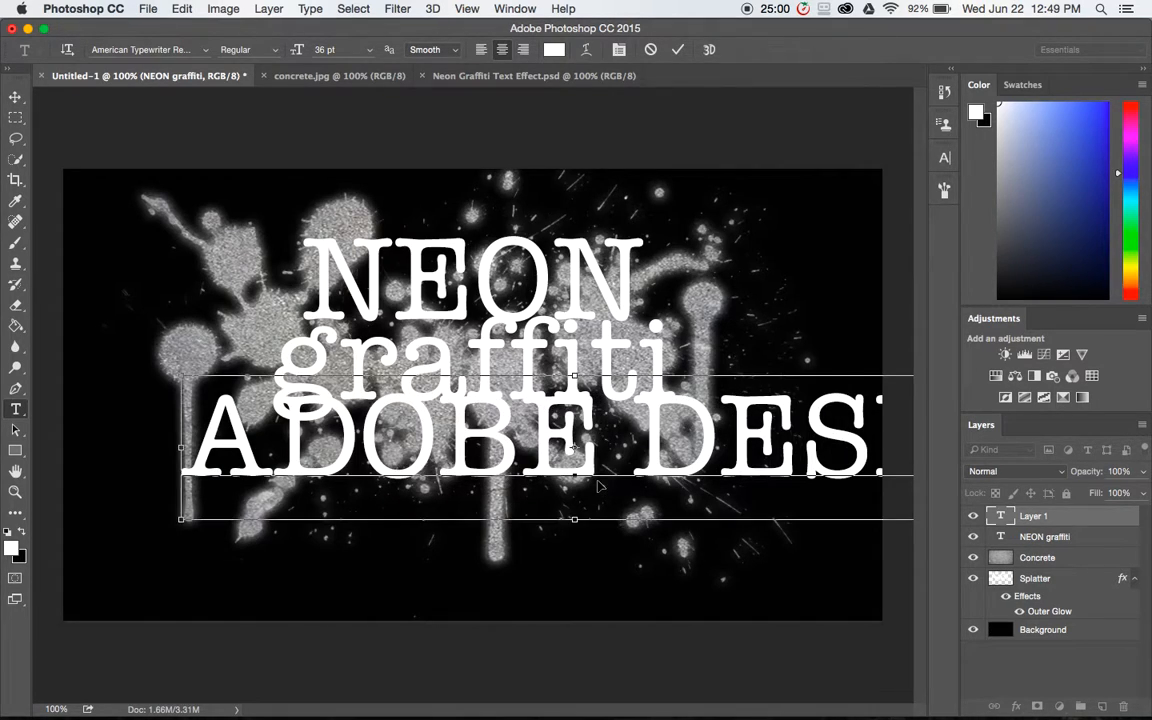
key(super+a)
click(369, 49)
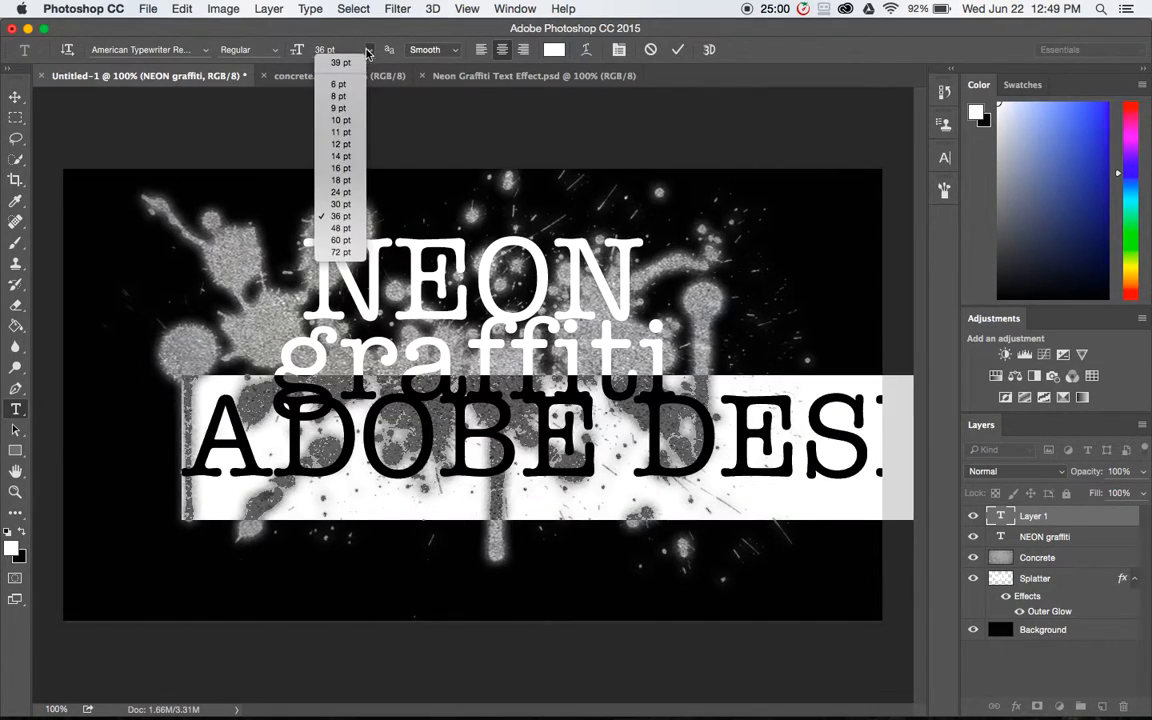
click(345, 156)
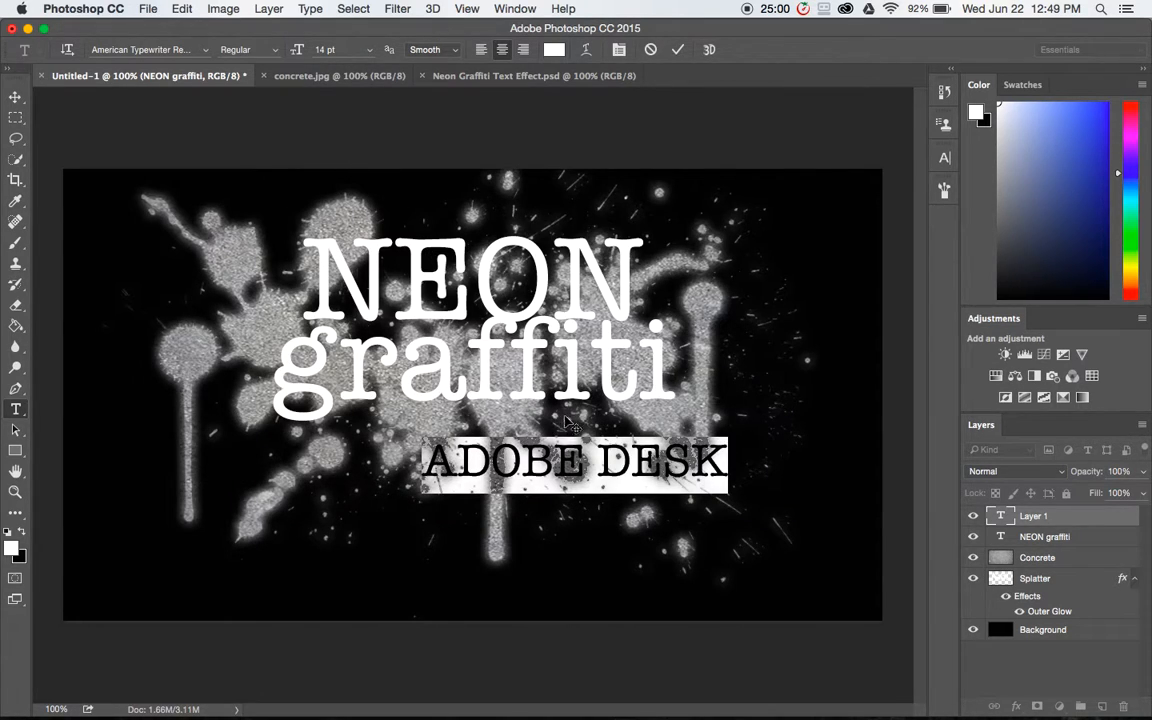
Move the ADOBE DESK text slightly up, closer beneath graffiti, and group it with the NEON graffiti text layer
drag(575, 455, 585, 437)
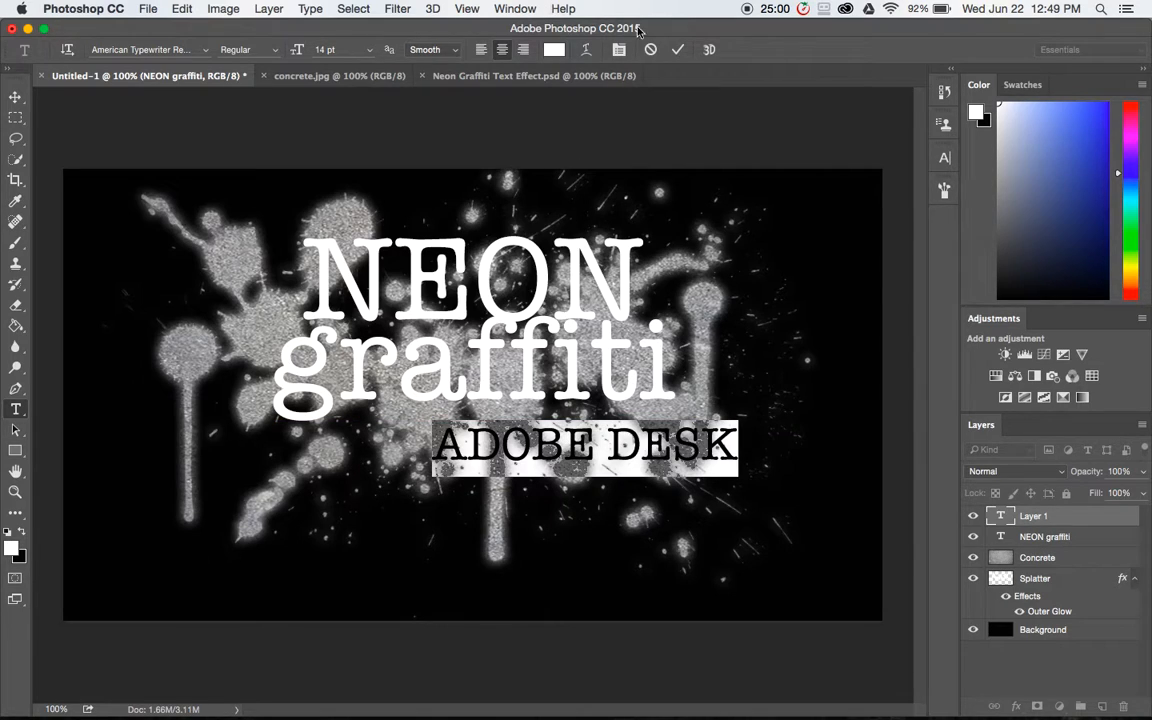
click(679, 52)
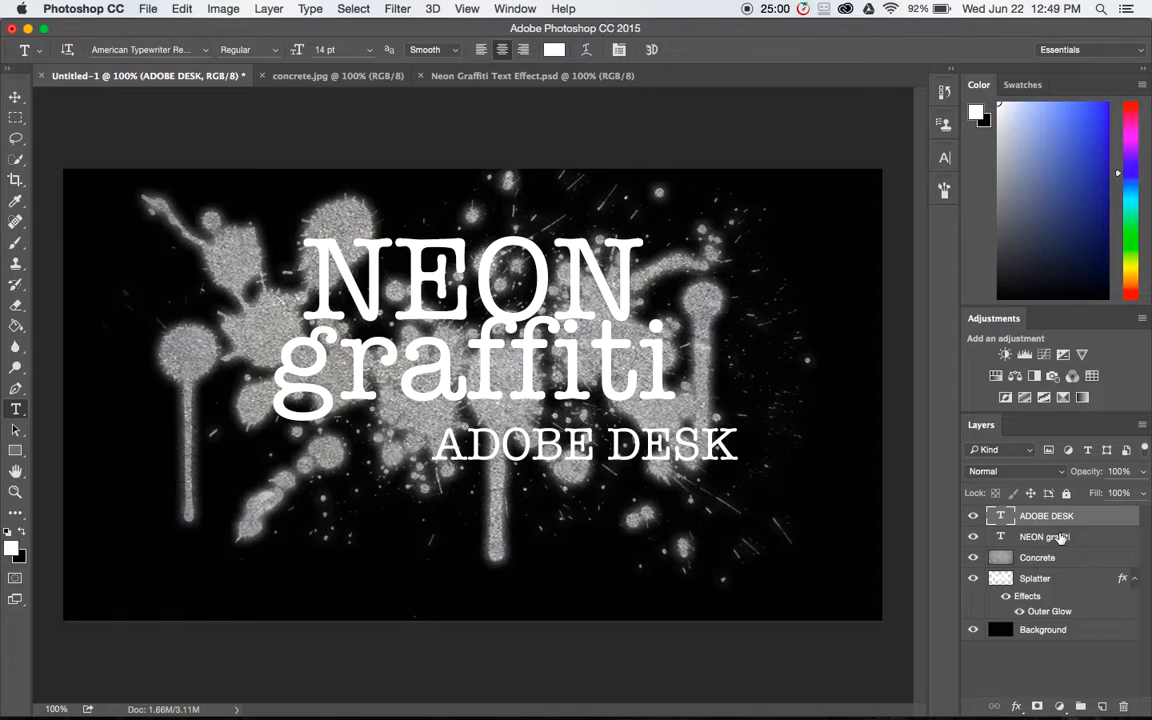
shift+click(1045, 537)
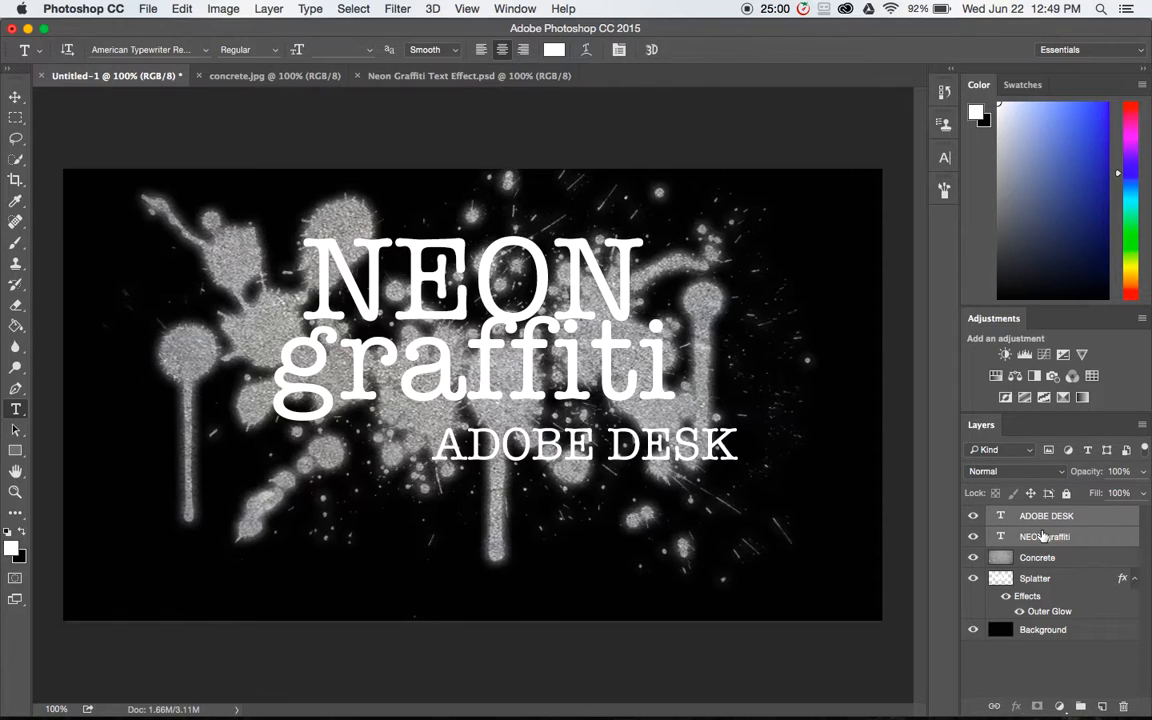
key(ctrl+g)
Move the new text group beneath the Background layer and rename it "TEXT"
drag(1043, 537, 1057, 622)
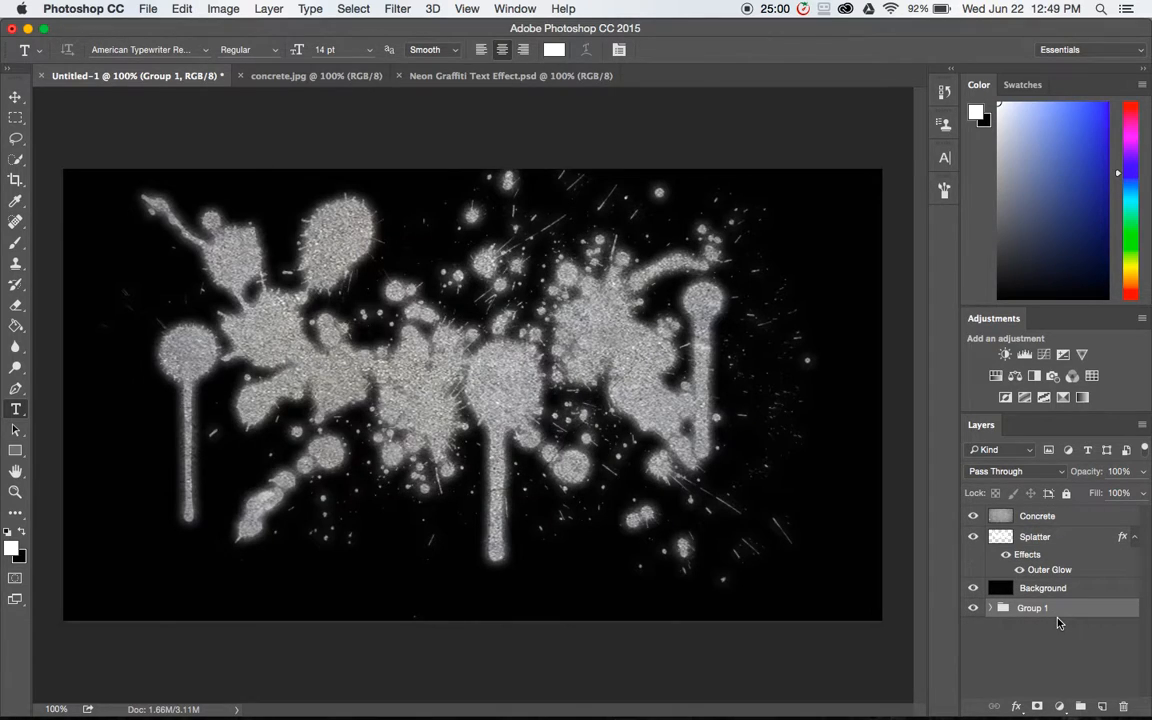
double_click(1033, 608)
text(TEXT)
key(Return)
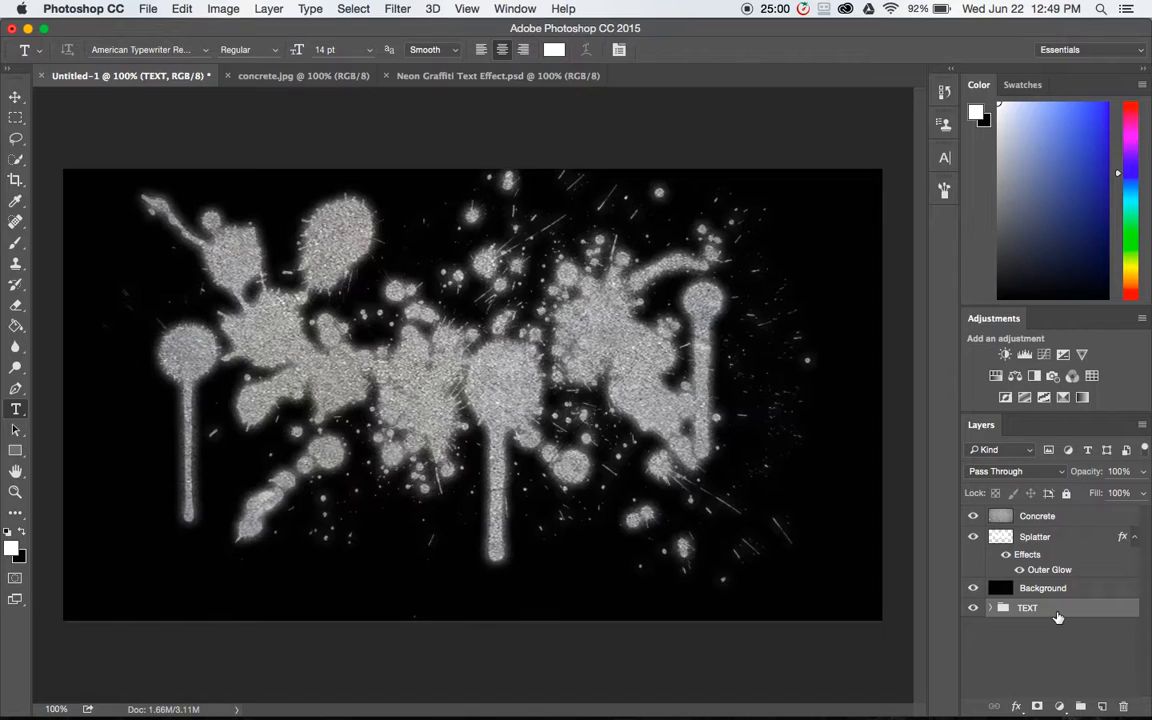
click(992, 609)
click(992, 609)
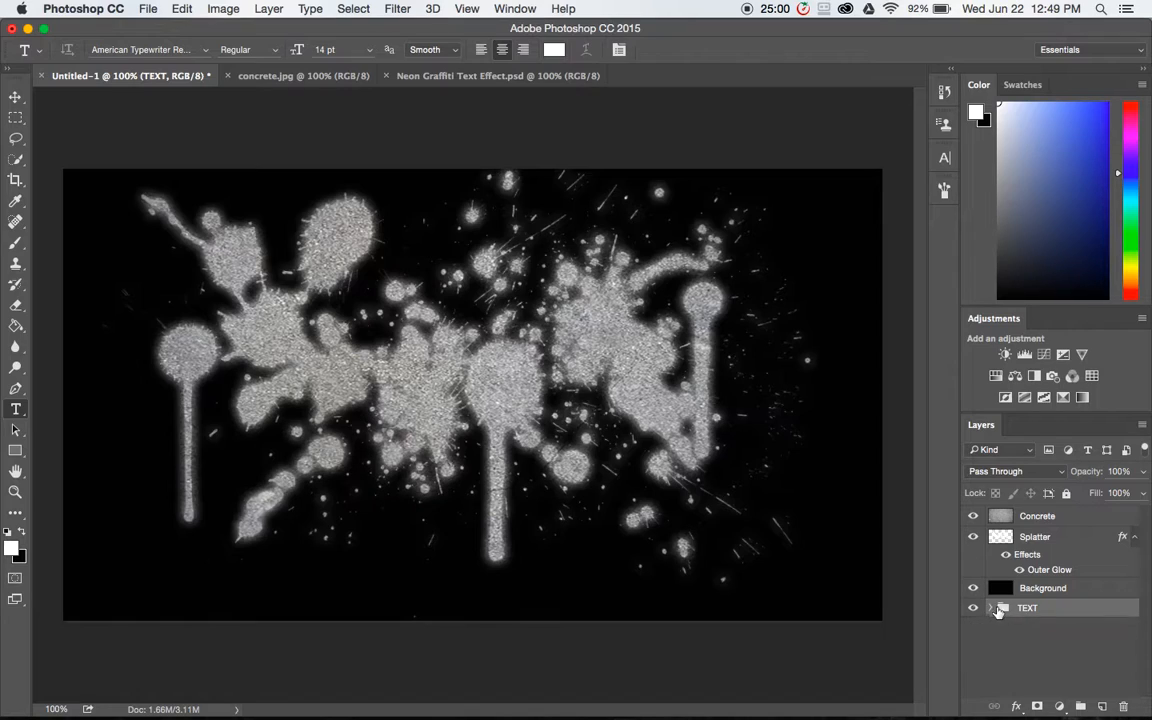
Duplicate the TEXT group as "TEXT copy 1" and place the copy at the top of the layer stack
drag(1063, 614, 1103, 704)
double_click(1050, 609)
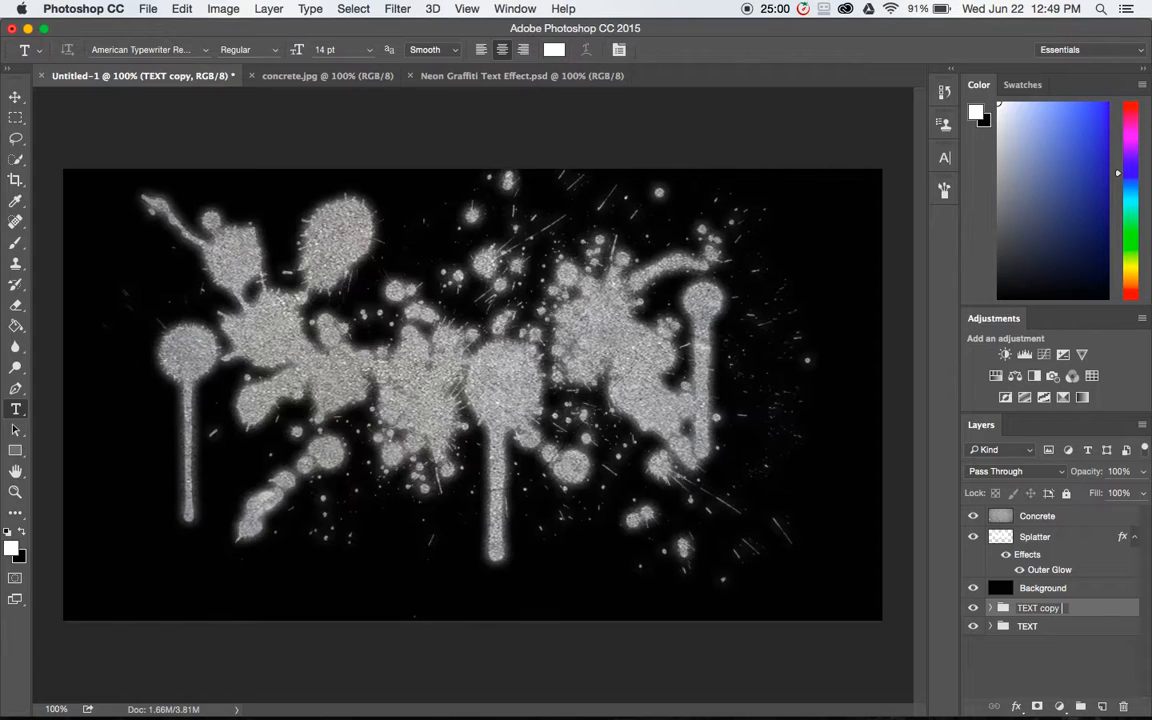
key(Return)
drag(1054, 612, 988, 515)
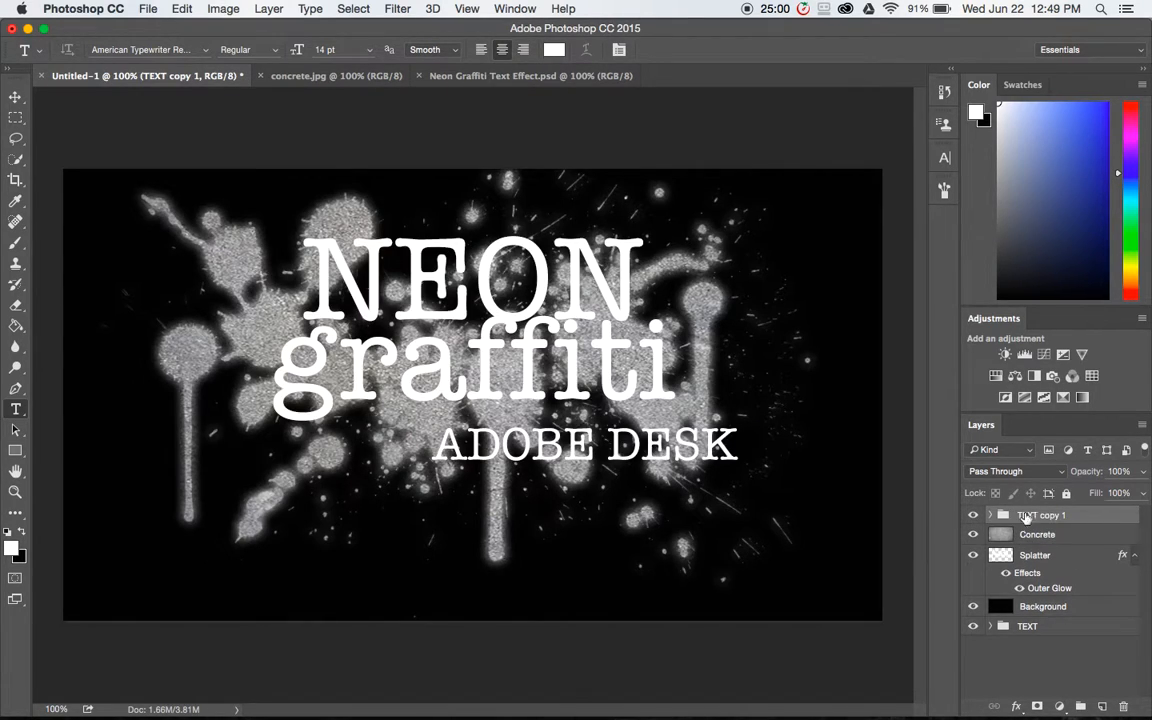
Apply a hot pink Color Overlay in Normal mode at 100% opacity to the TEXT copy 1 group
click(989, 515)
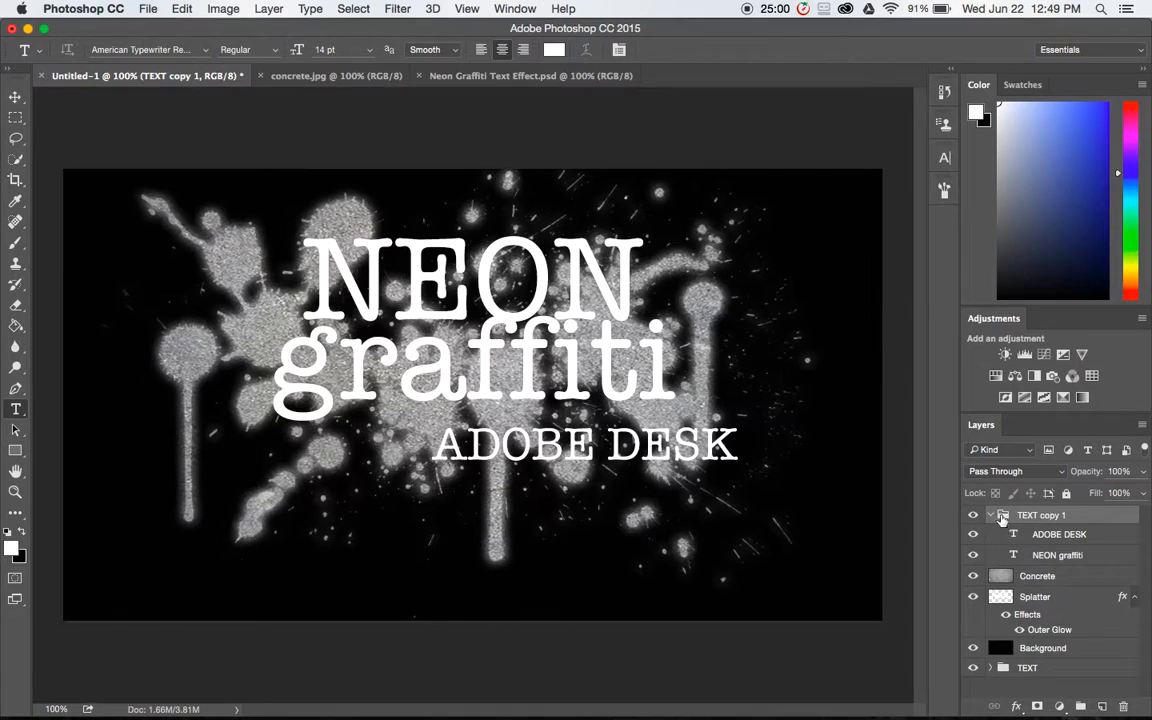
right_click(1063, 517)
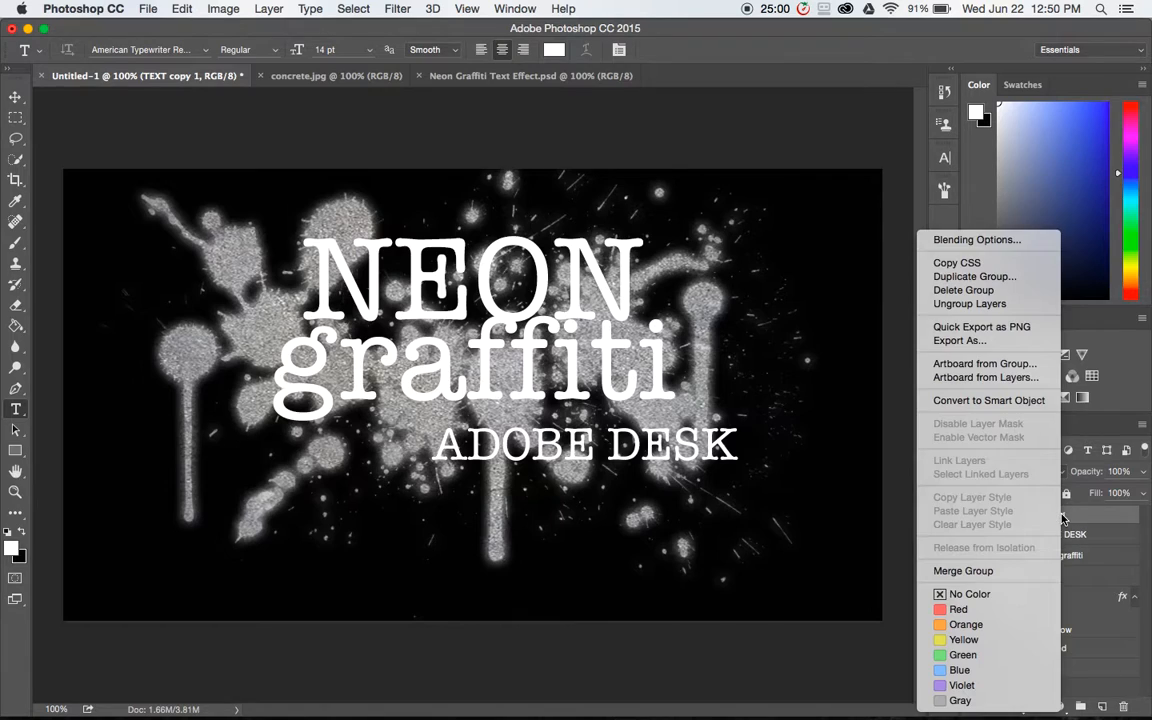
click(995, 241)
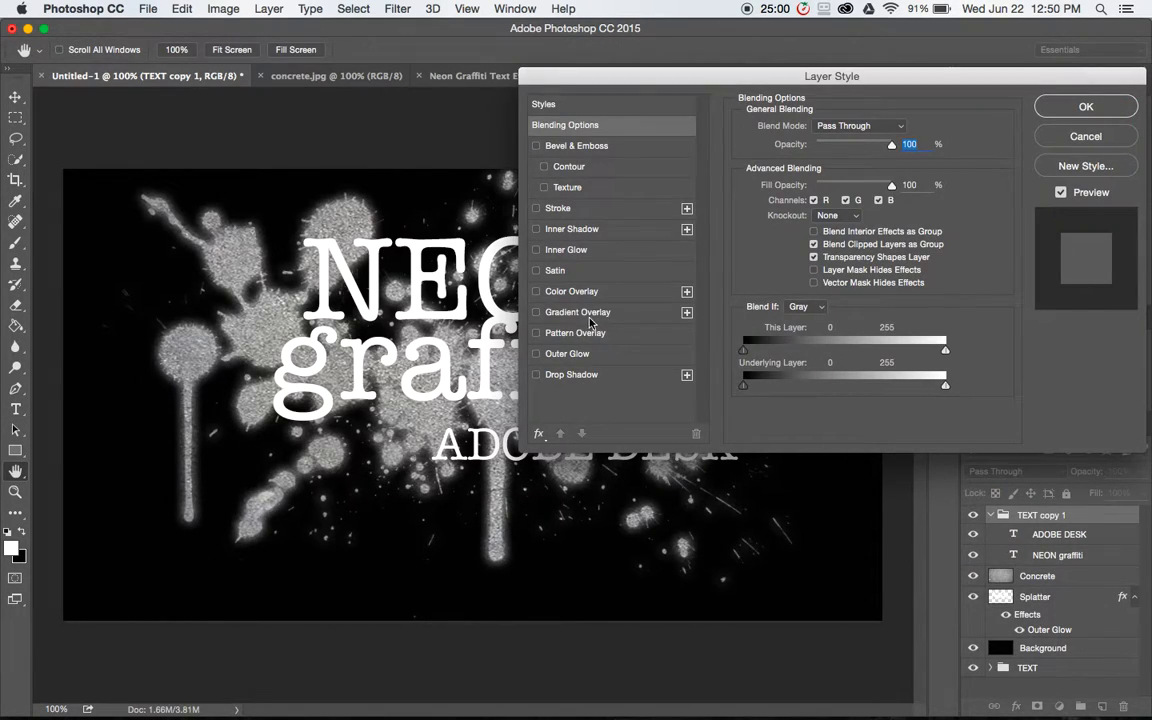
click(571, 293)
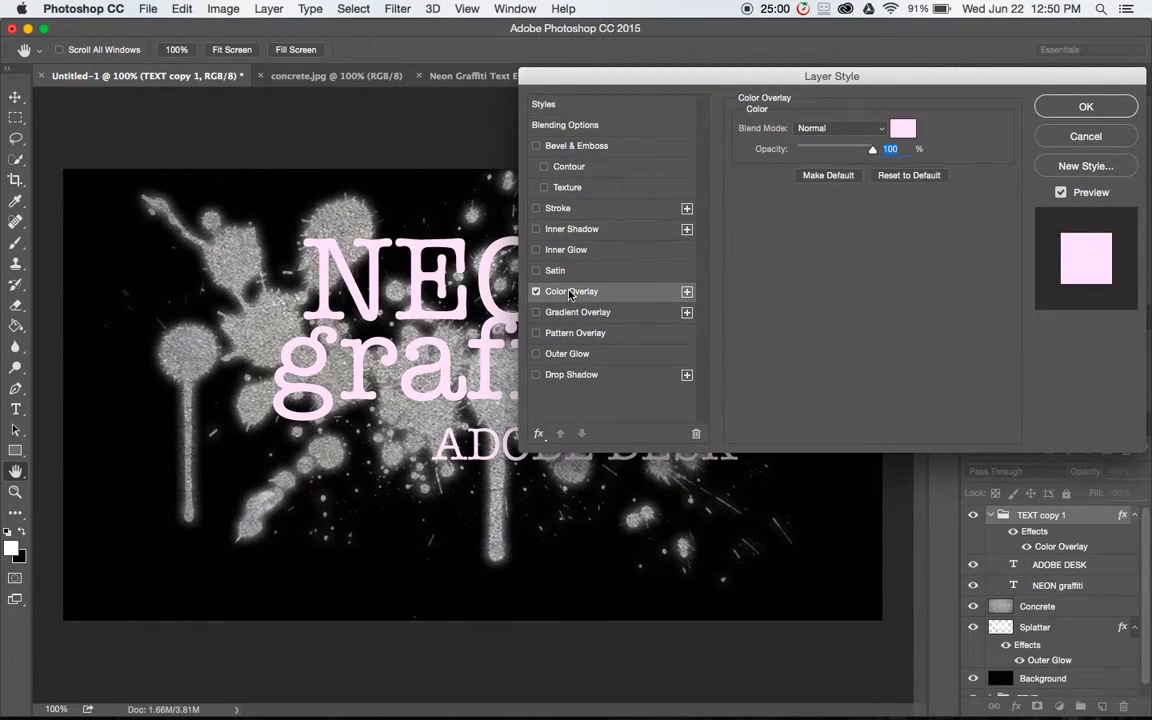
click(900, 130)
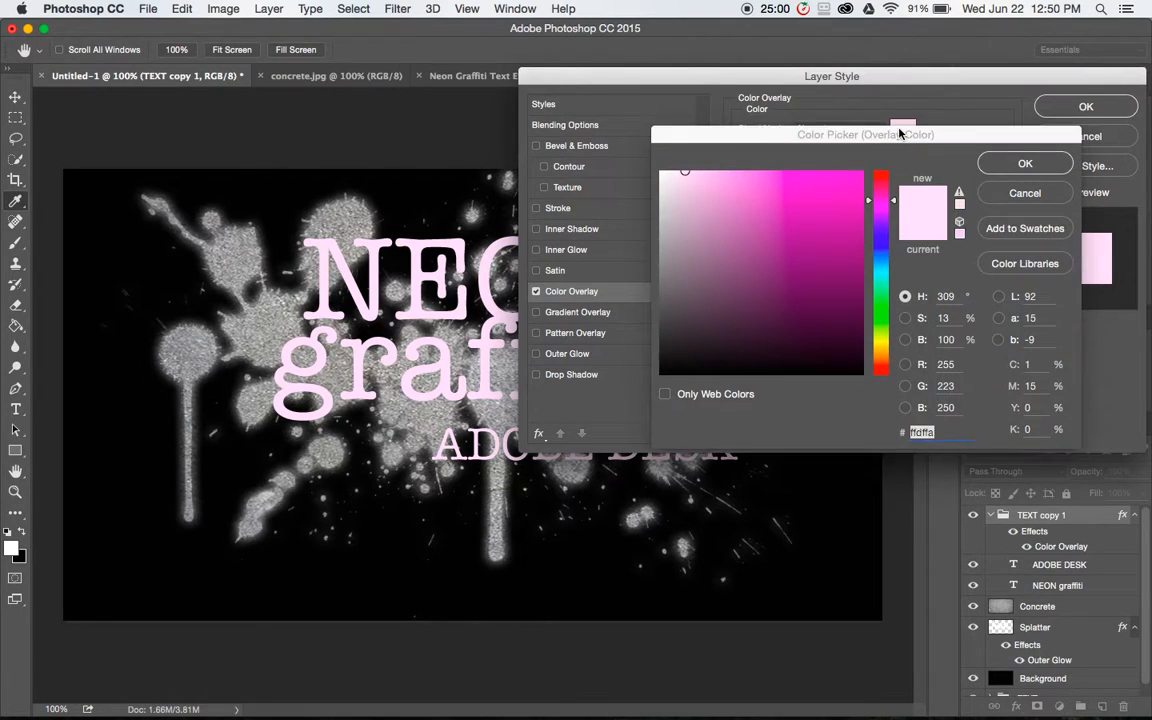
click(785, 172)
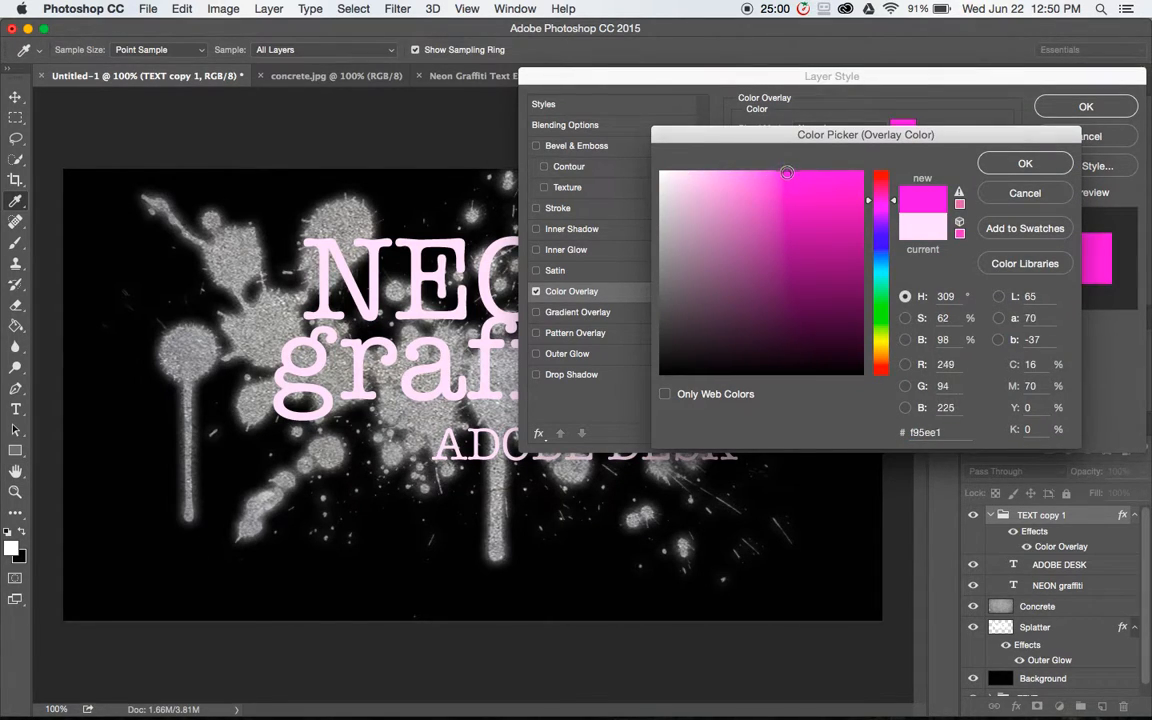
click(790, 163)
click(792, 164)
click(1022, 165)
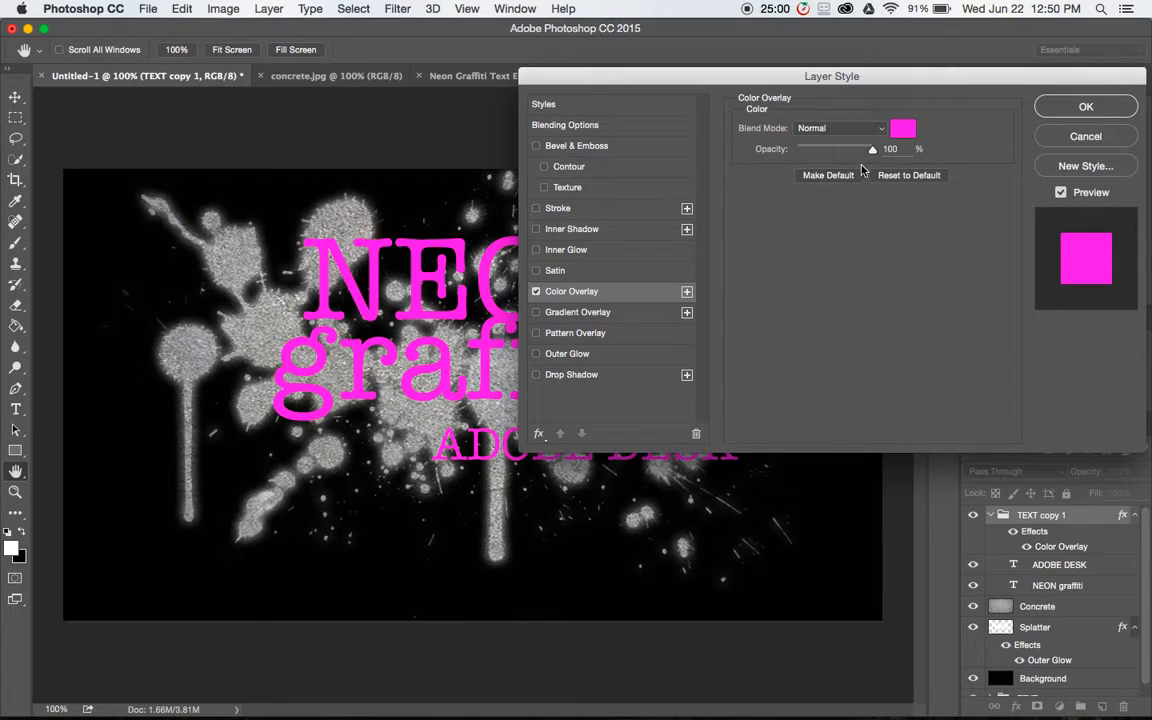
click(1086, 108)
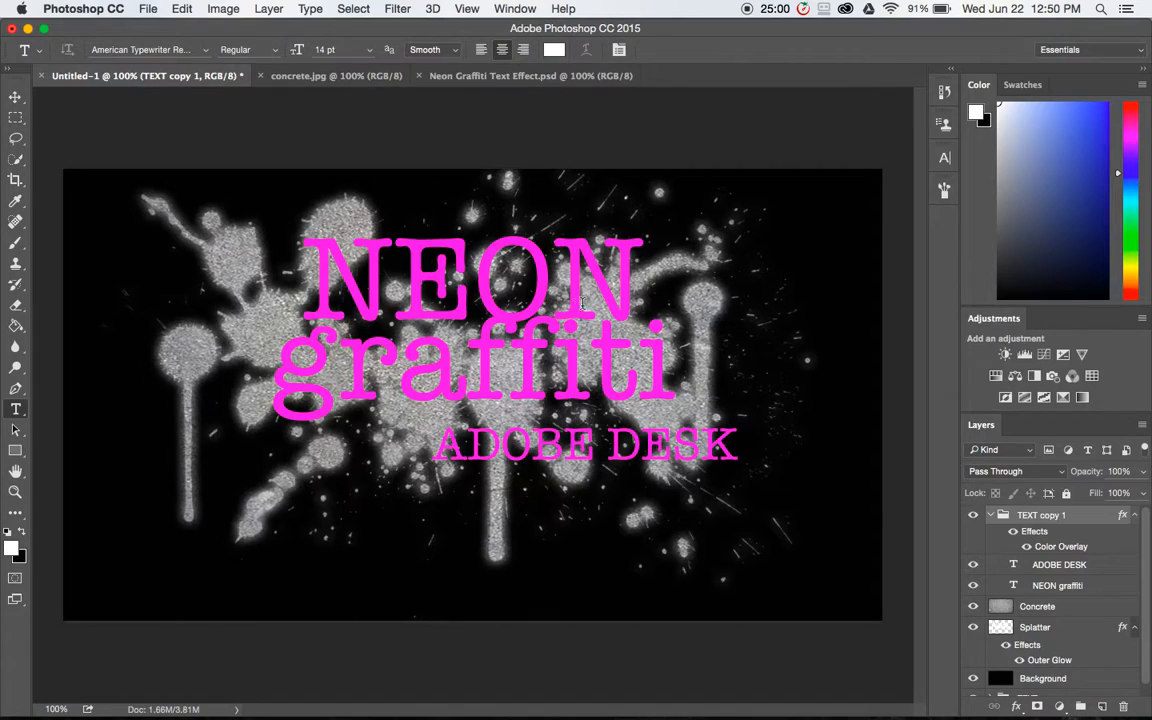
Convert the ADOBE DESK layer in the TEXT copy 1 group to a smart object and apply a 4.3-pixel Gaussian Blur
click(1058, 566)
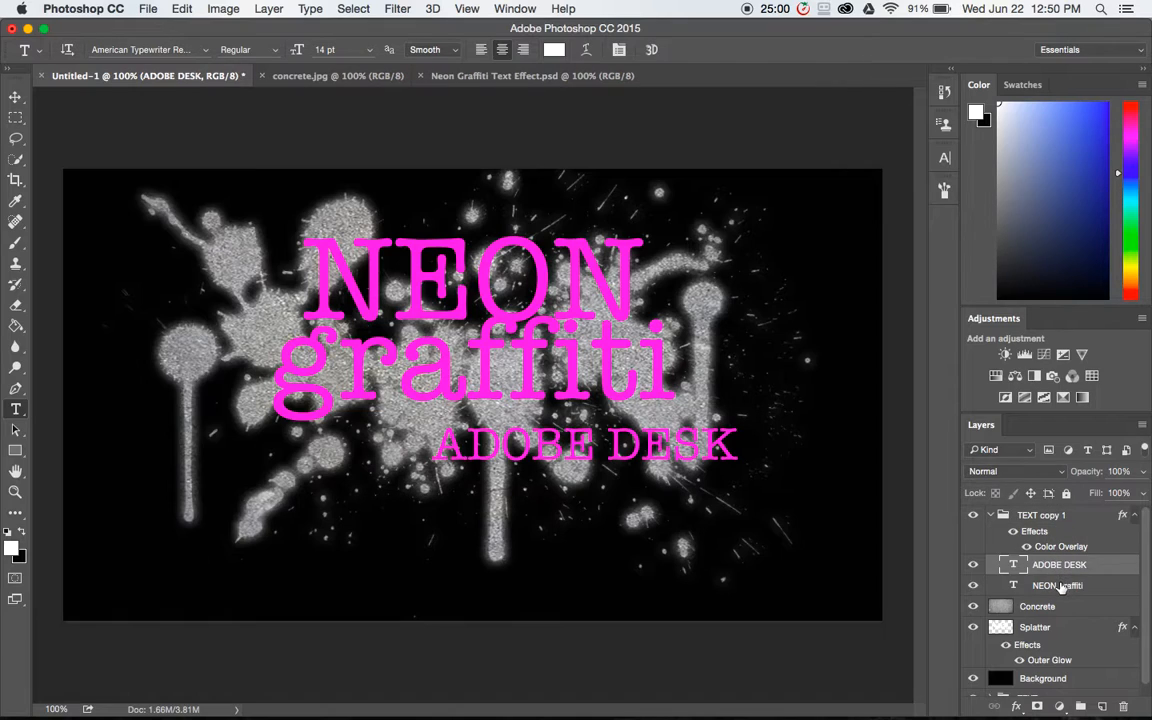
click(1055, 585)
click(1058, 565)
click(395, 8)
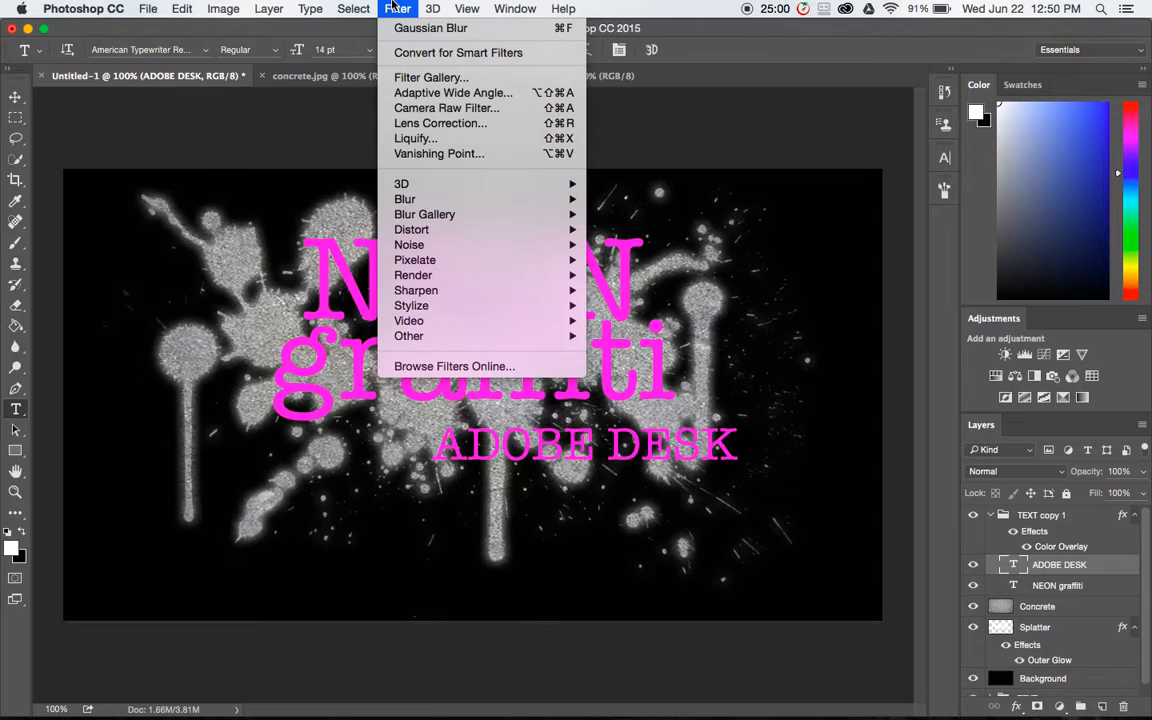
mouse_move(561, 208)
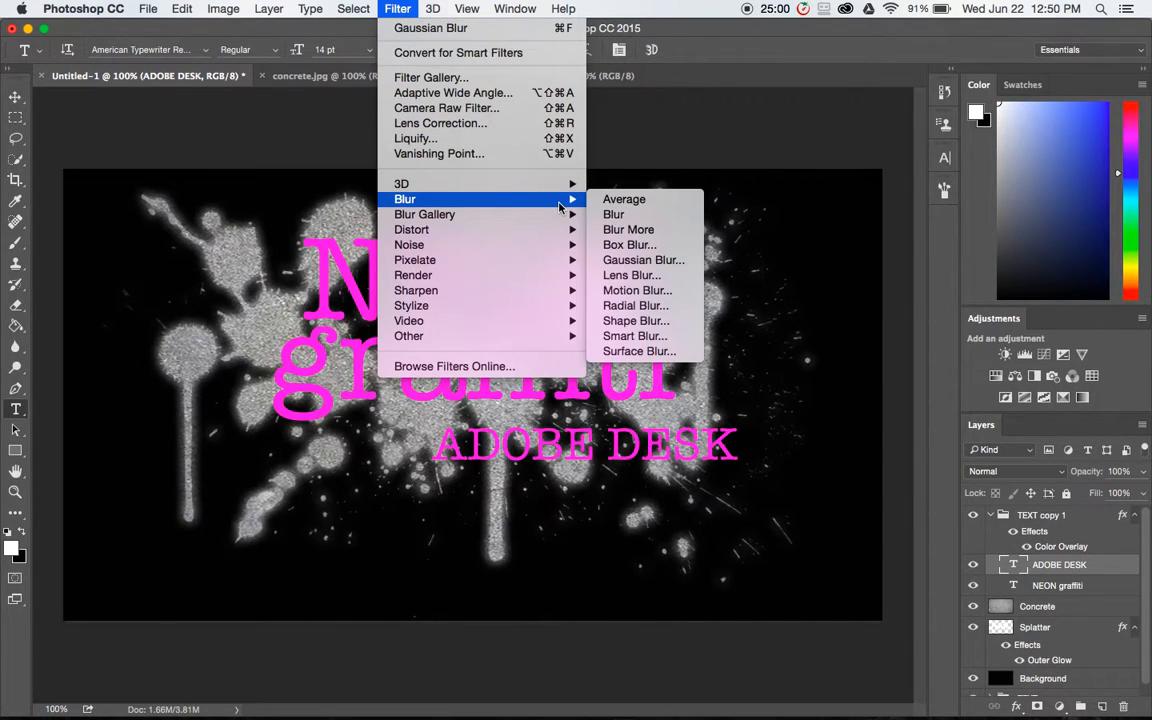
click(636, 264)
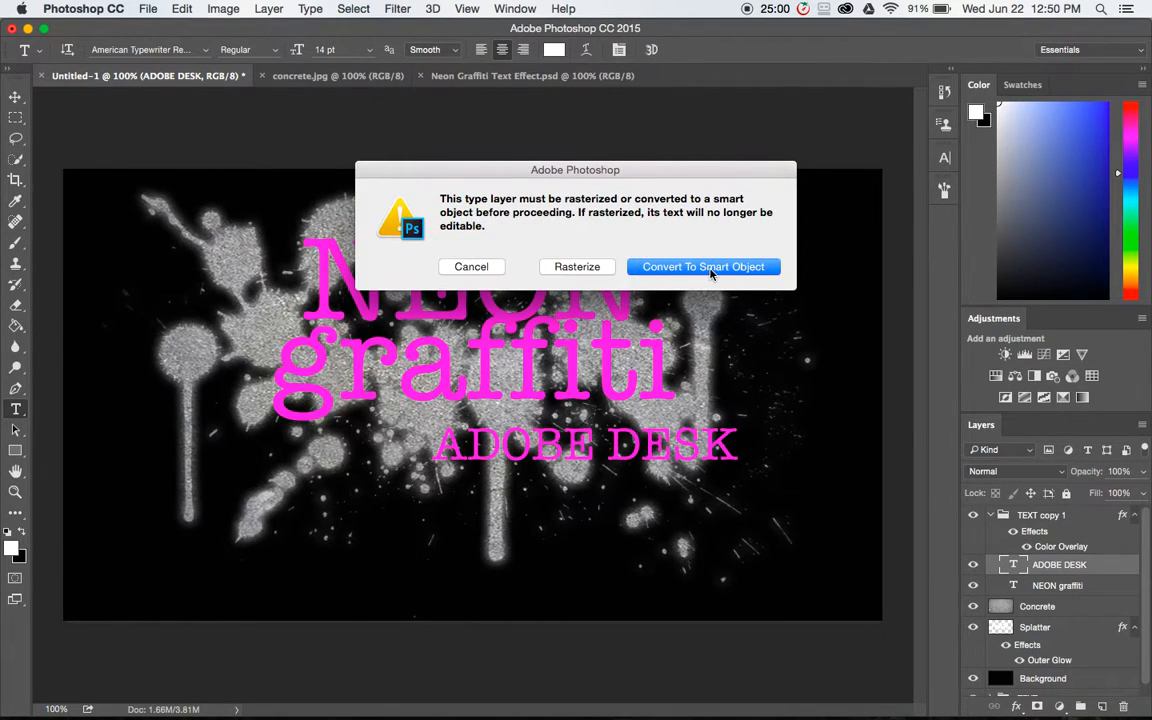
click(710, 267)
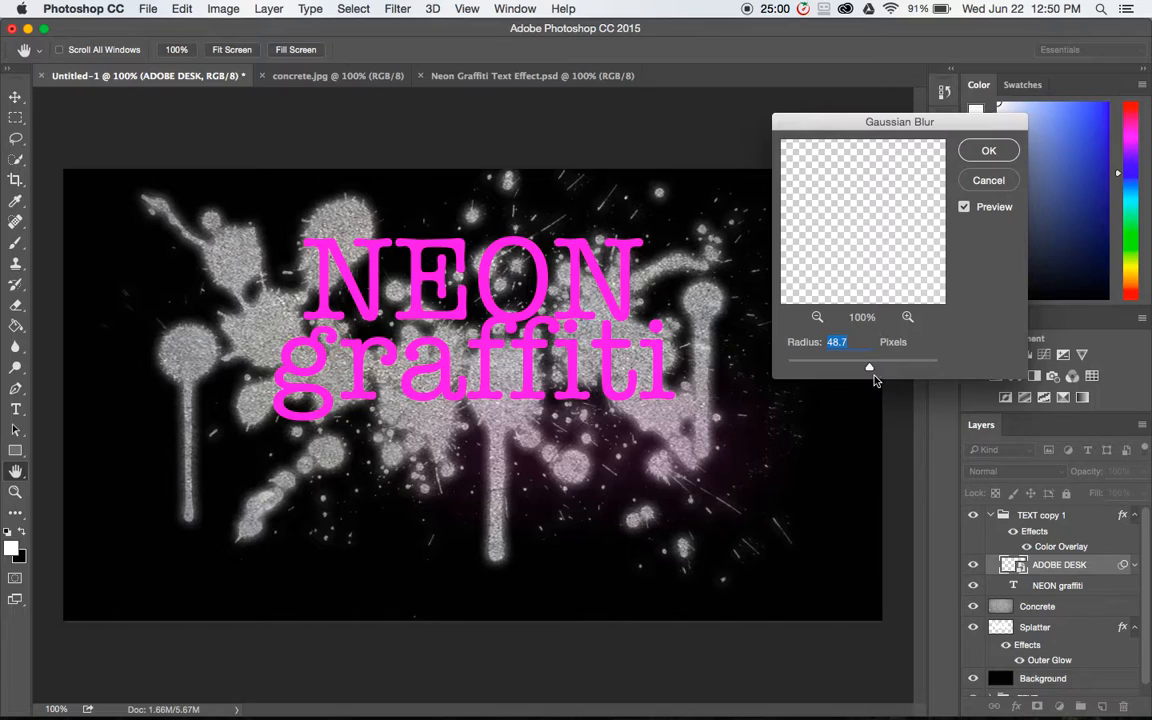
drag(868, 370, 786, 365)
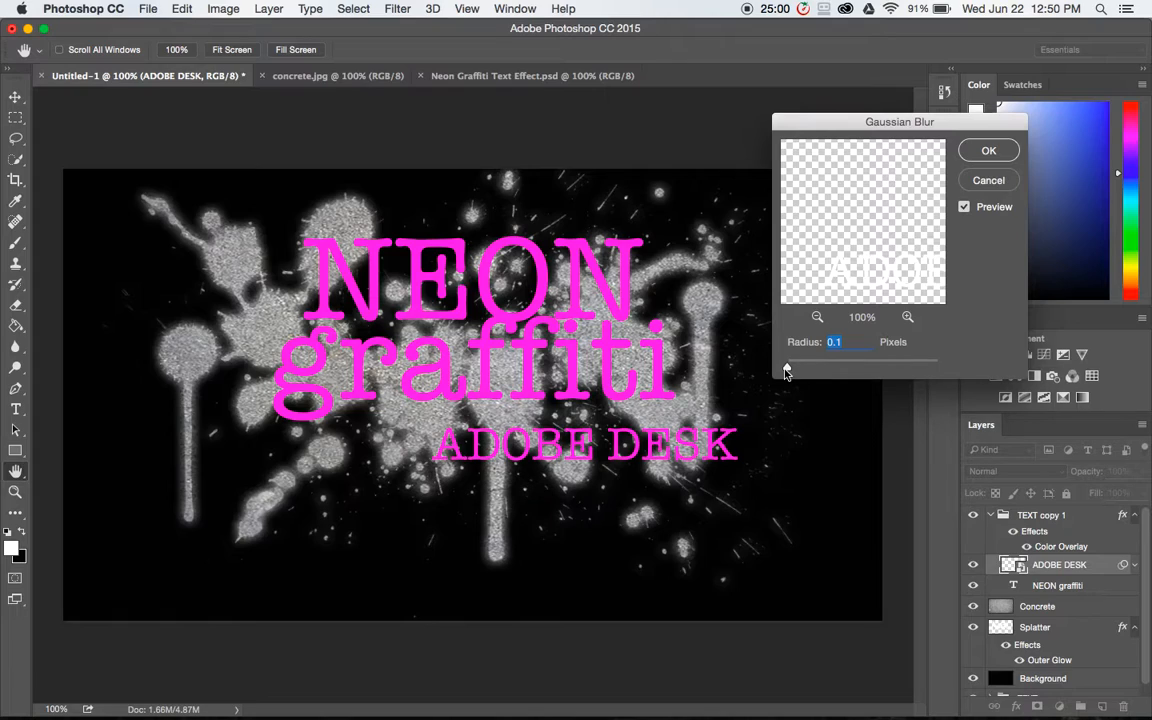
drag(786, 370, 822, 370)
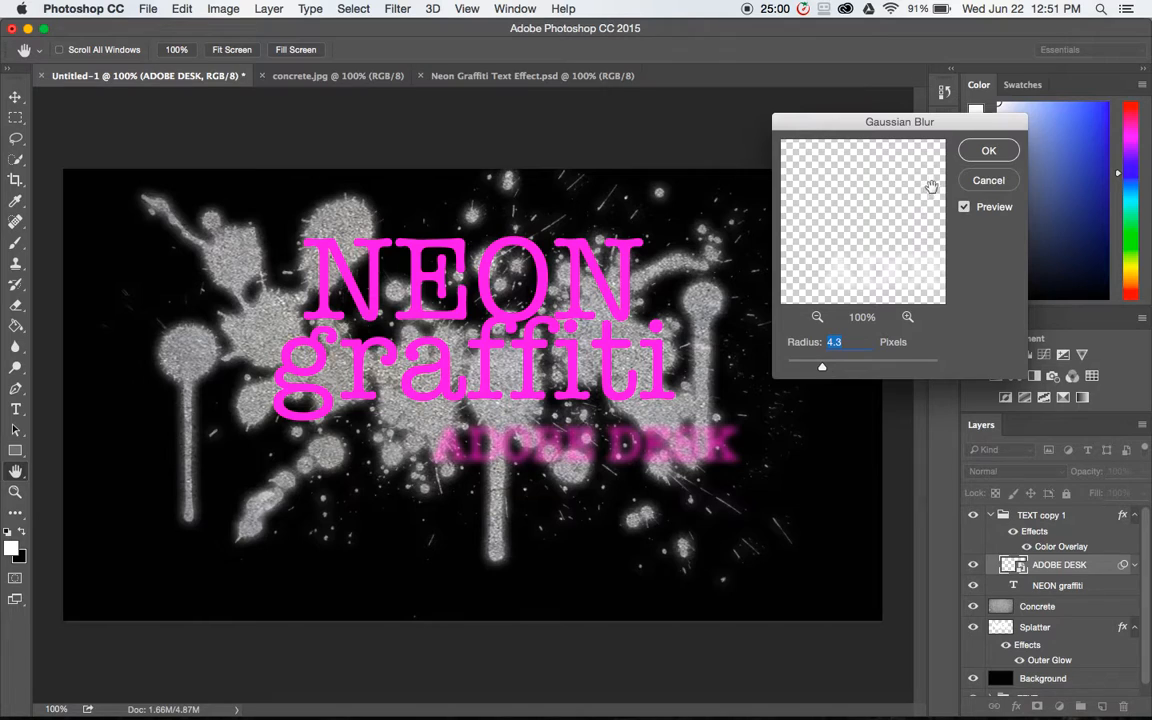
click(986, 152)
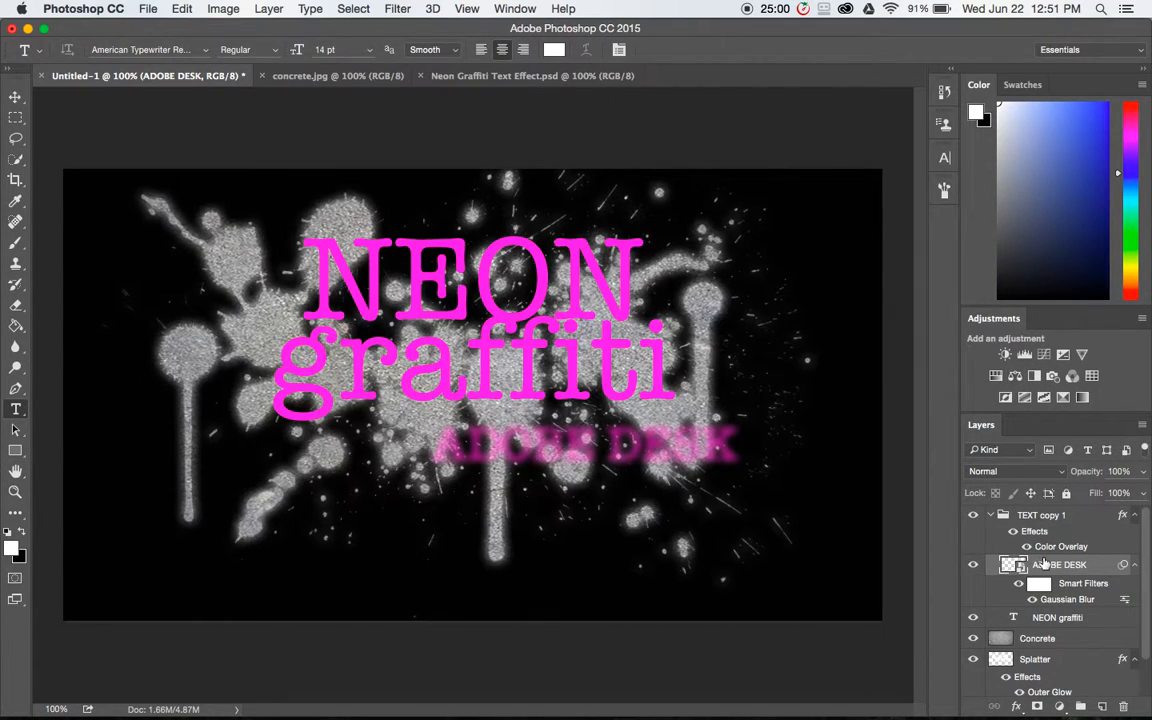
Convert the NEON graffiti layer in the same group to a smart object and apply a 7.6-pixel Gaussian Blur
click(1058, 620)
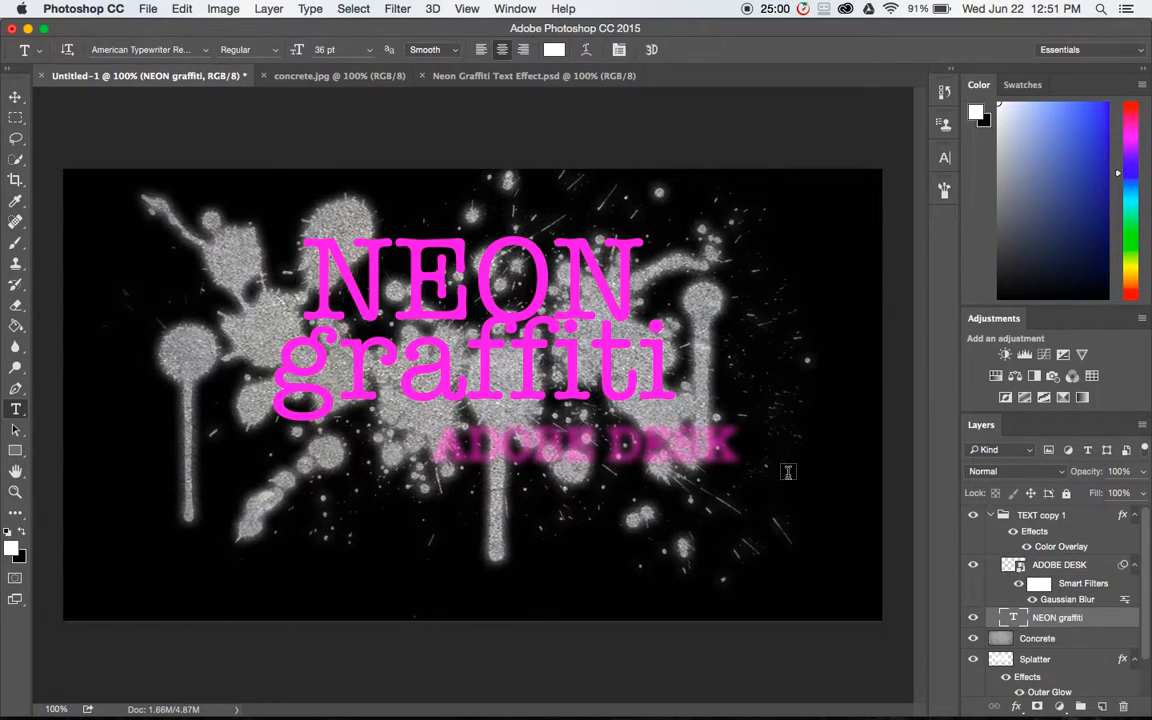
click(398, 8)
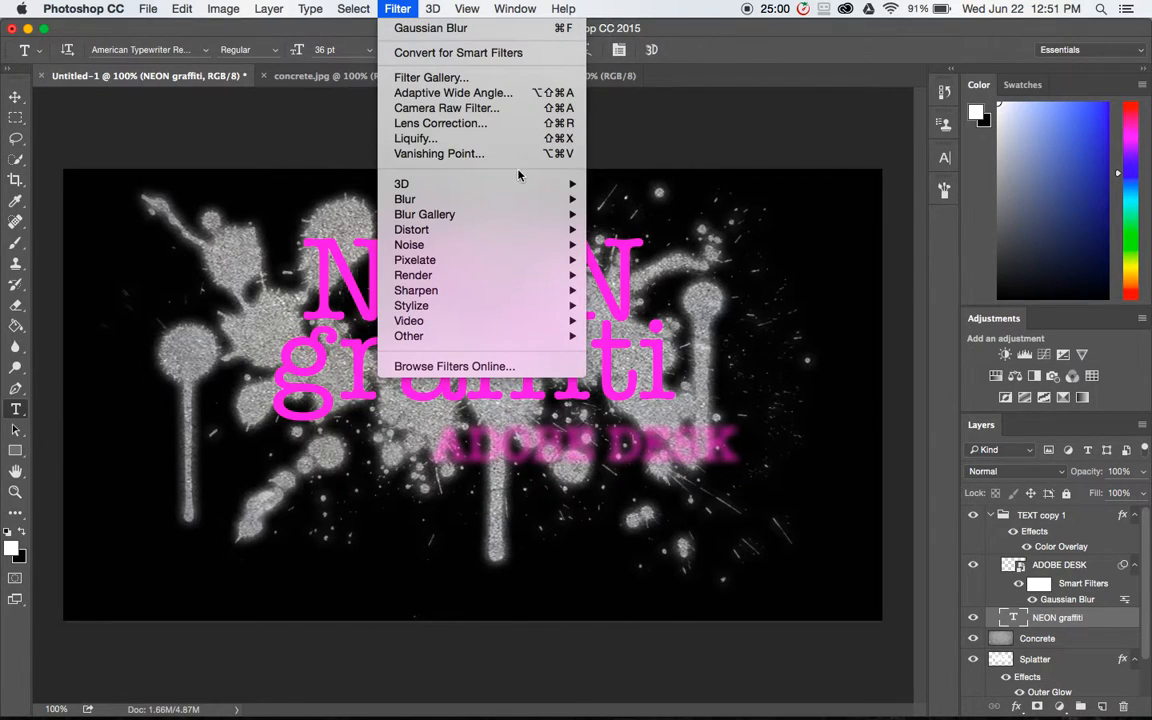
mouse_move(587, 202)
click(660, 259)
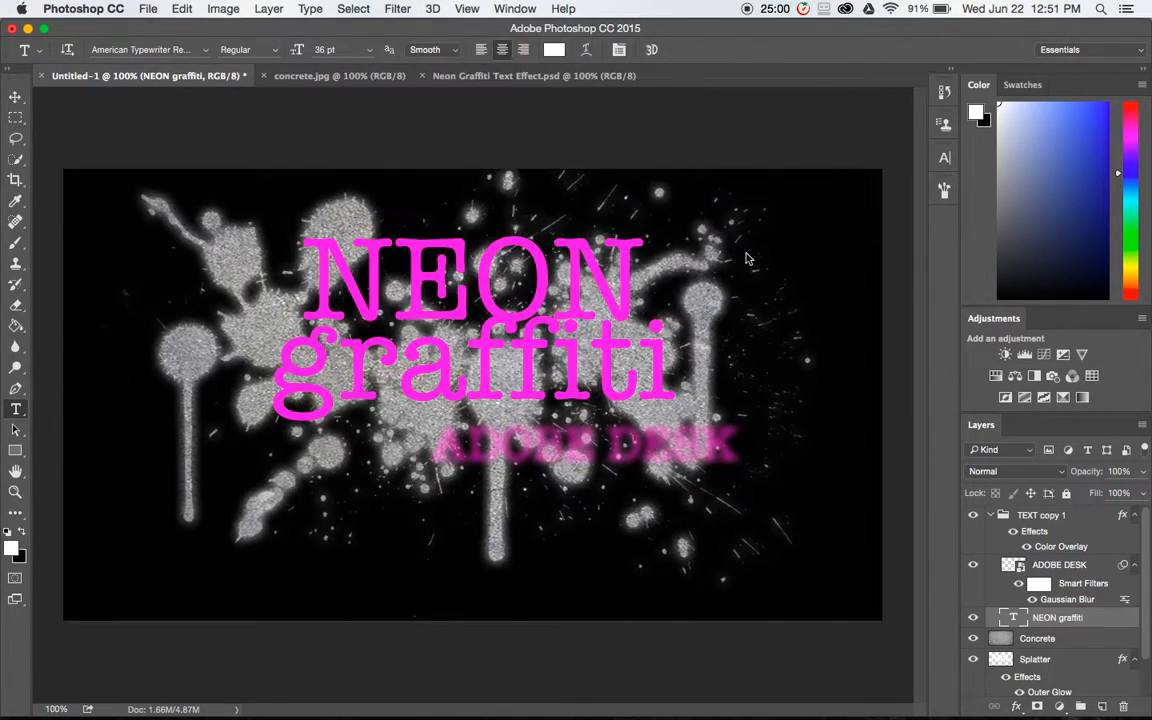
click(697, 268)
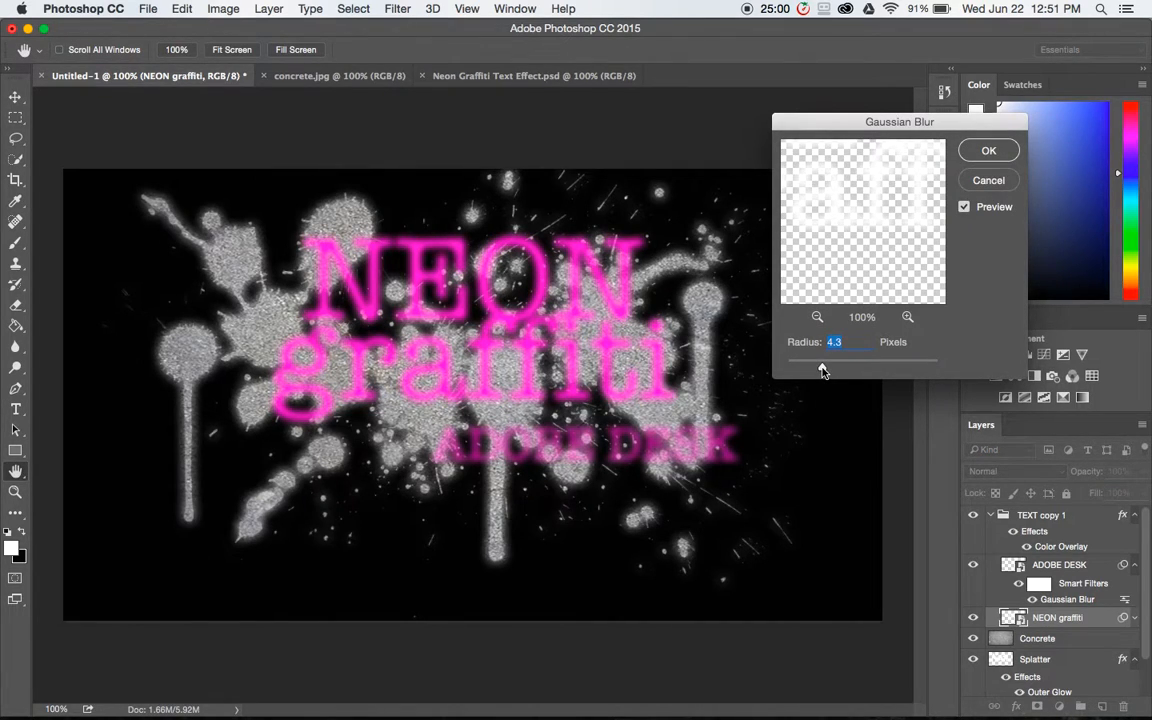
drag(822, 370, 835, 371)
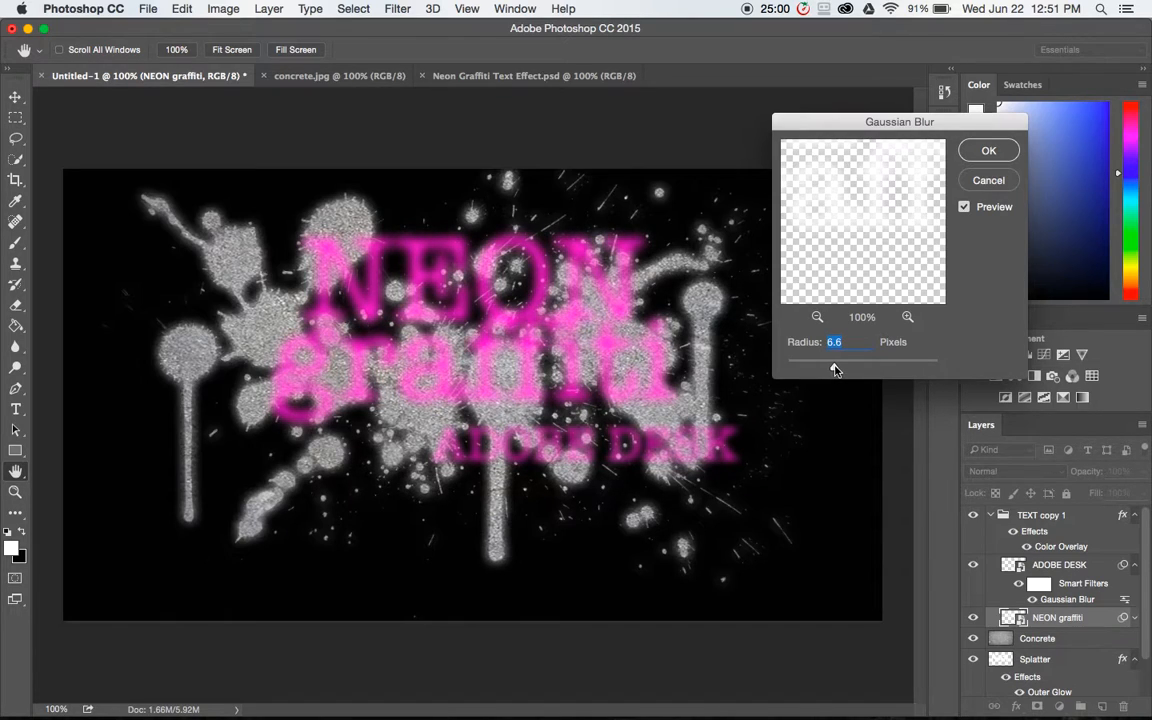
drag(835, 370, 839, 370)
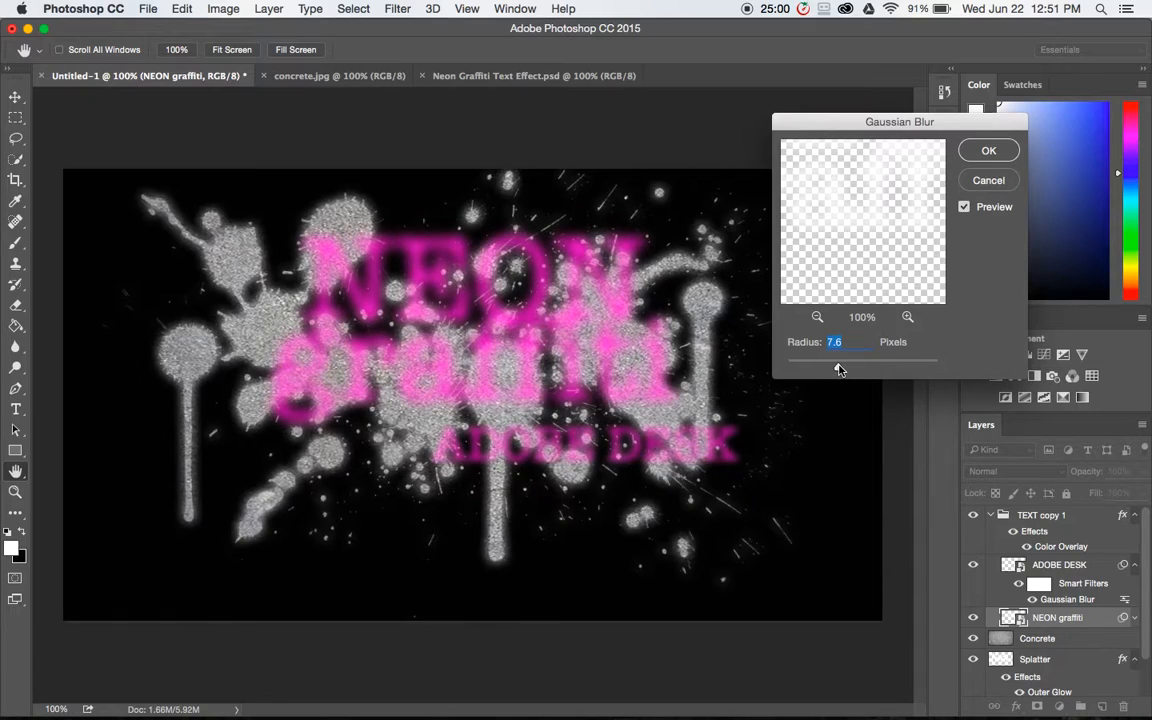
click(988, 150)
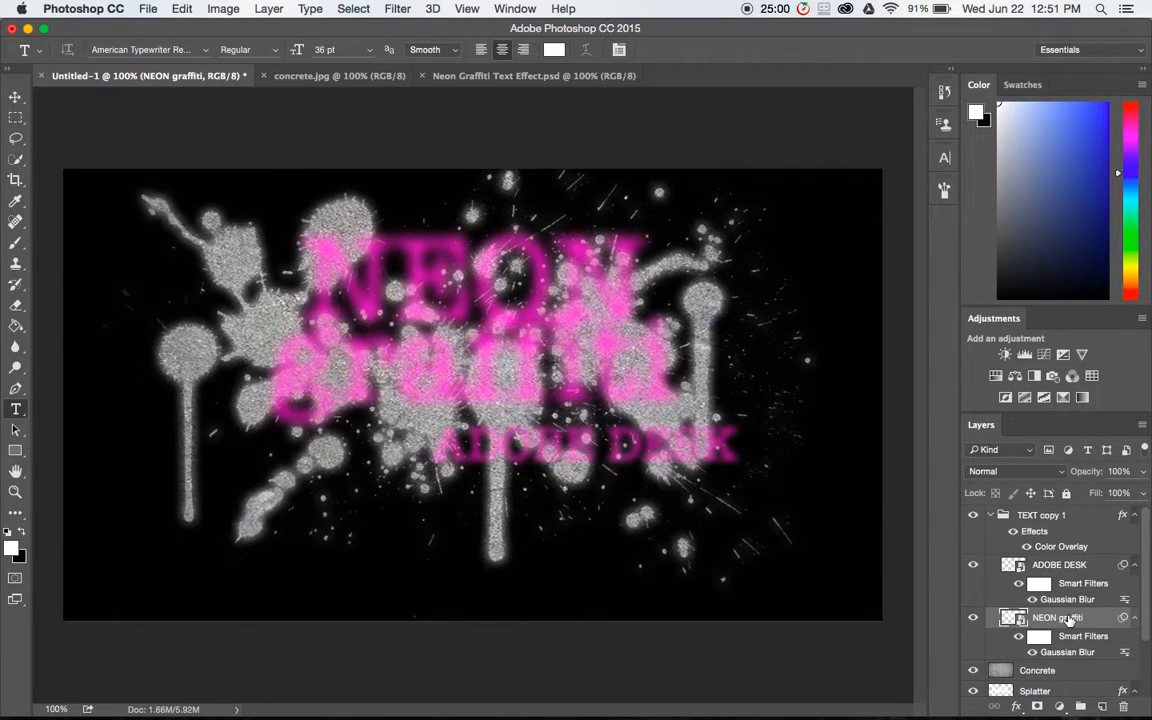
Duplicate the blurred NEON graffiti and ADOBE DESK layers inside the TEXT copy 1 group, and add an empty layer above the group
drag(1069, 620, 1102, 706)
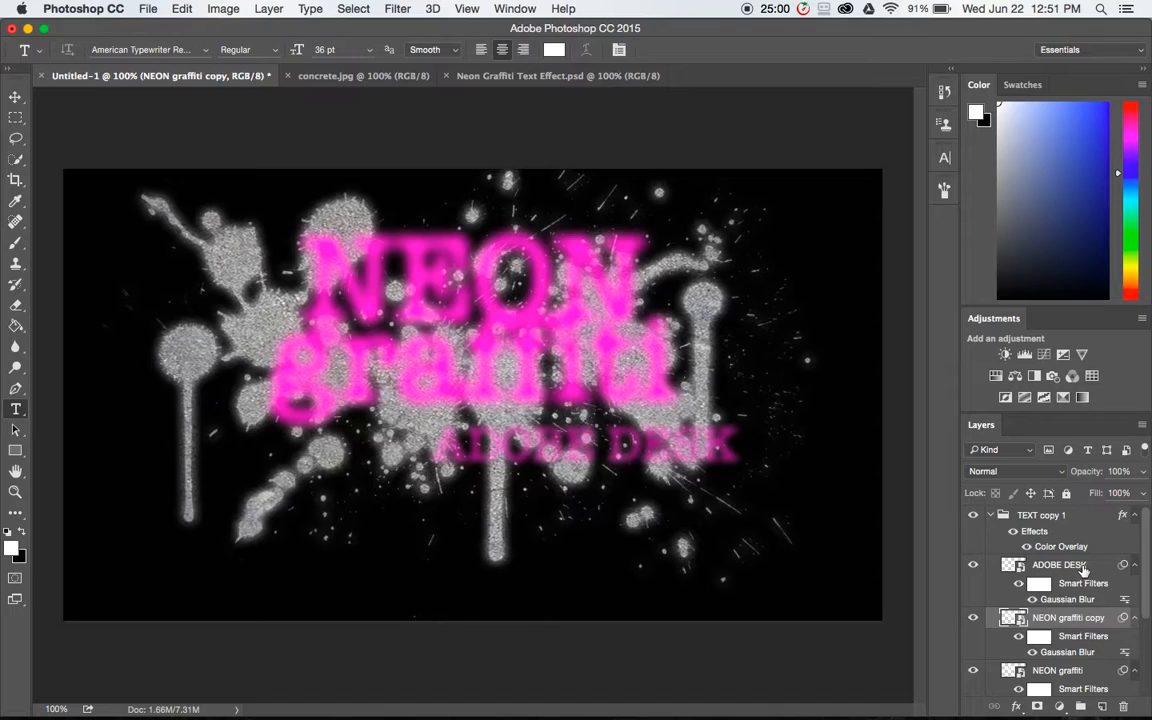
drag(1083, 568, 1104, 707)
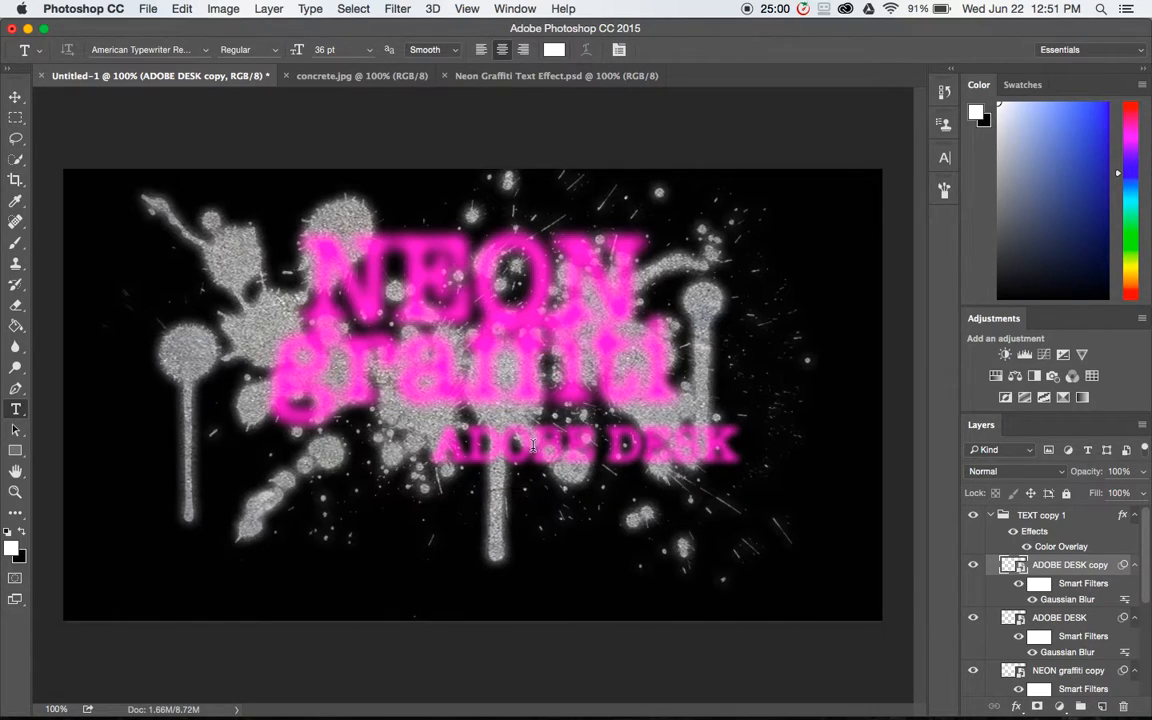
click(991, 516)
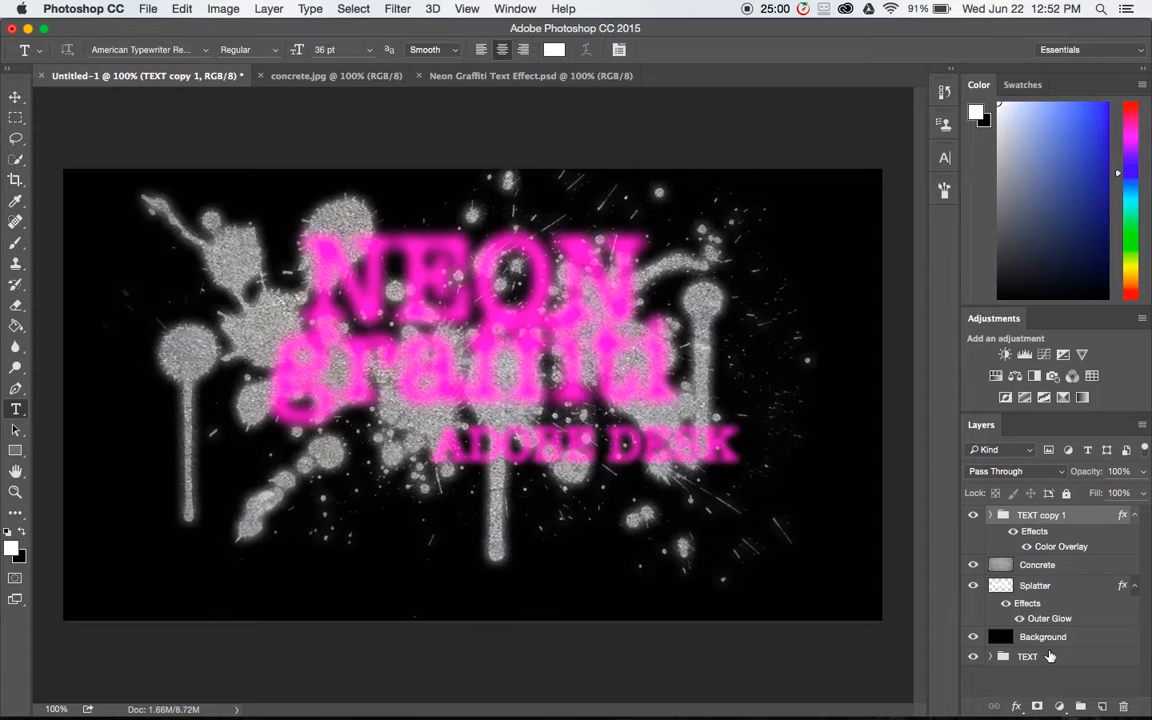
click(1102, 707)
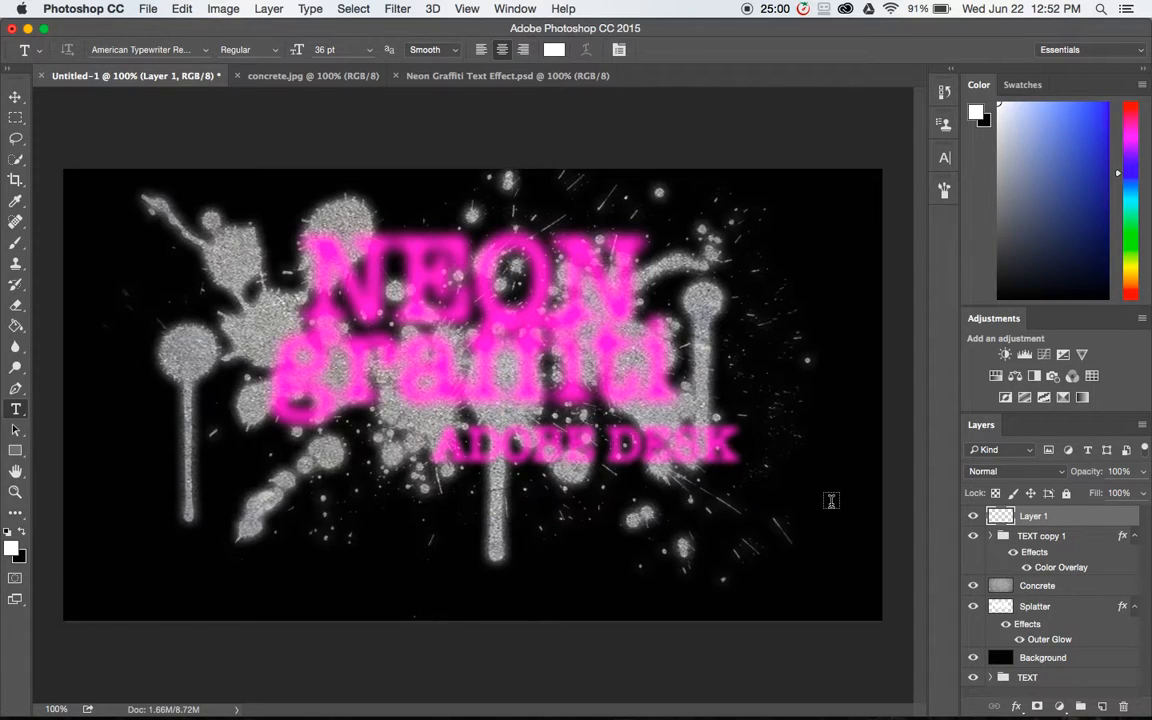
Set up a soft round brush at 35 px and 0% hardness, with black as the foreground color
click(15, 242)
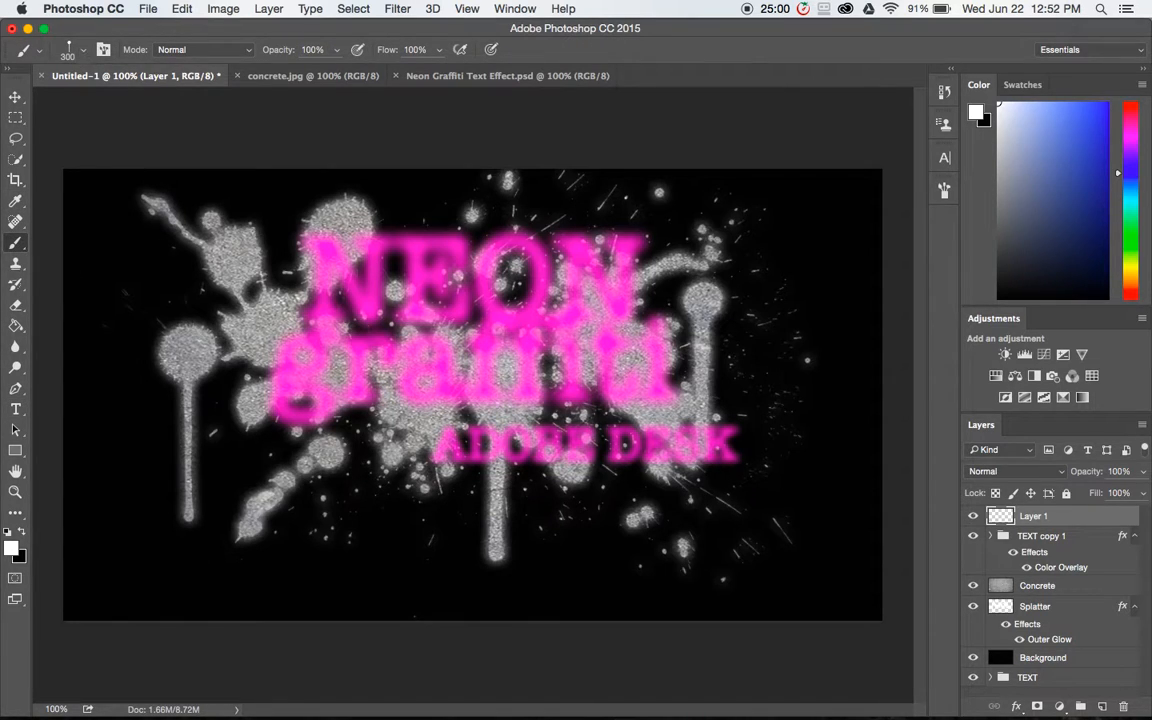
click(68, 50)
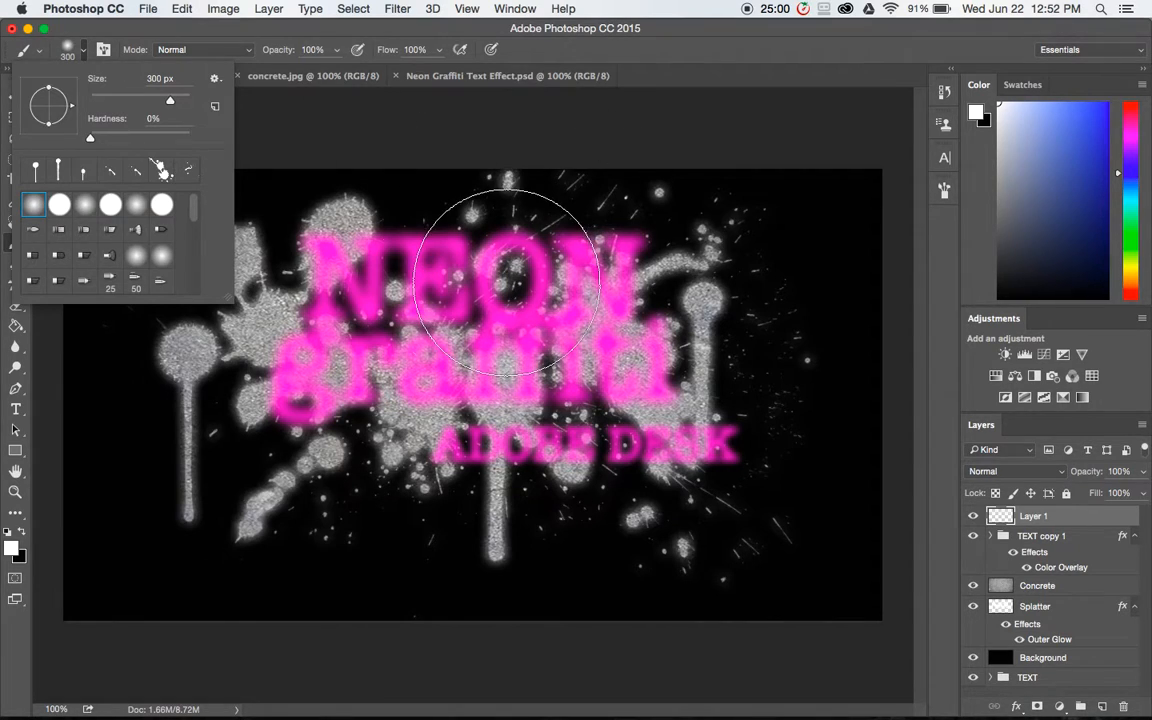
click(74, 50)
key(bracketleft)
key(bracketleft)
key(bracketleft)
key(bracketleft)
key(bracketleft)
key(bracketleft)
key(bracketleft)
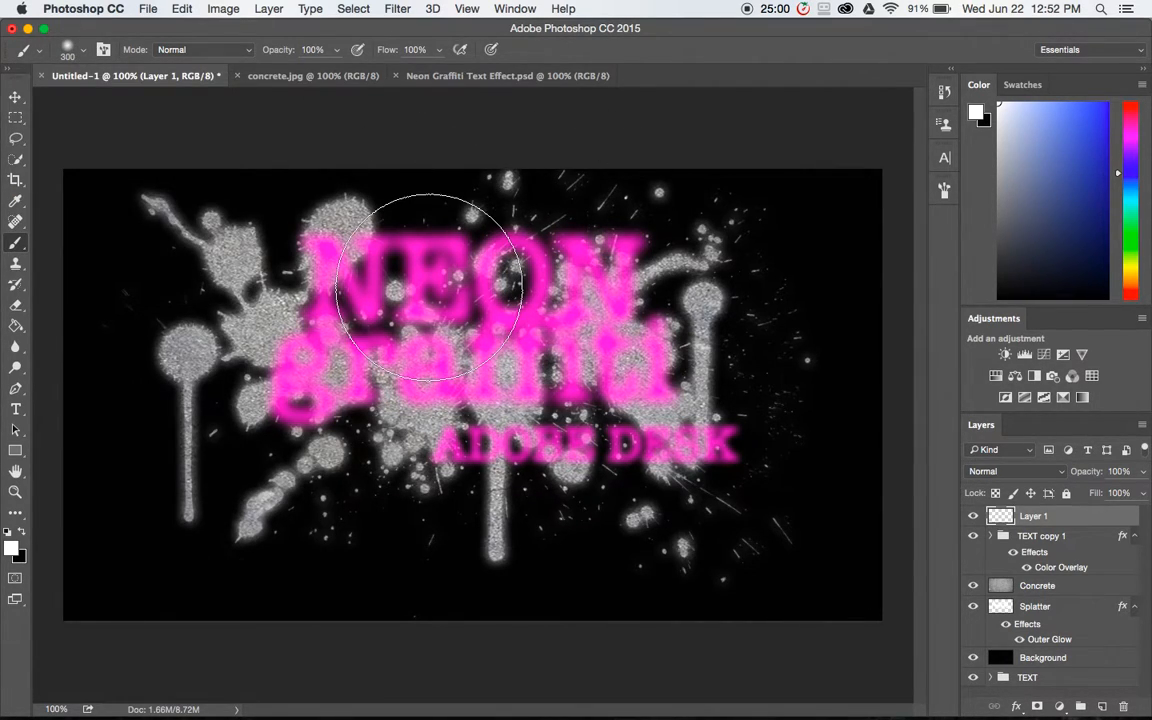
key(bracketleft)
key(bracketleft)
key(bracketleft)
key(bracketleft)
key(bracketleft)
key(bracketleft)
key(bracketleft)
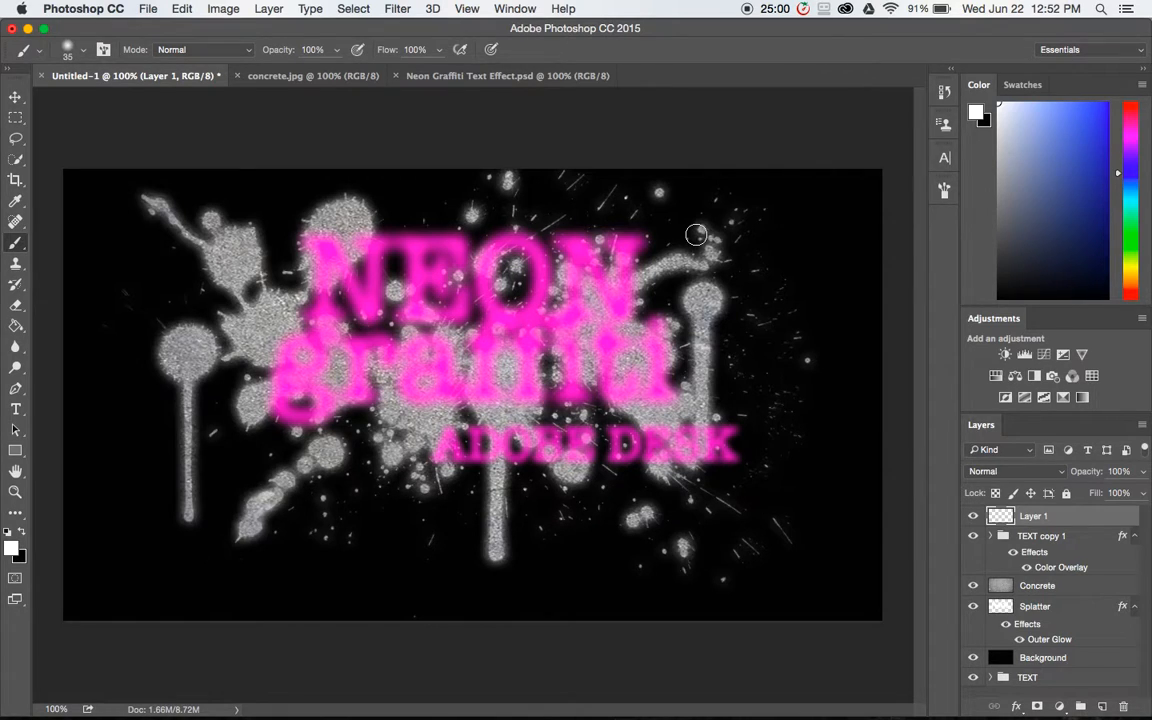
key(x)
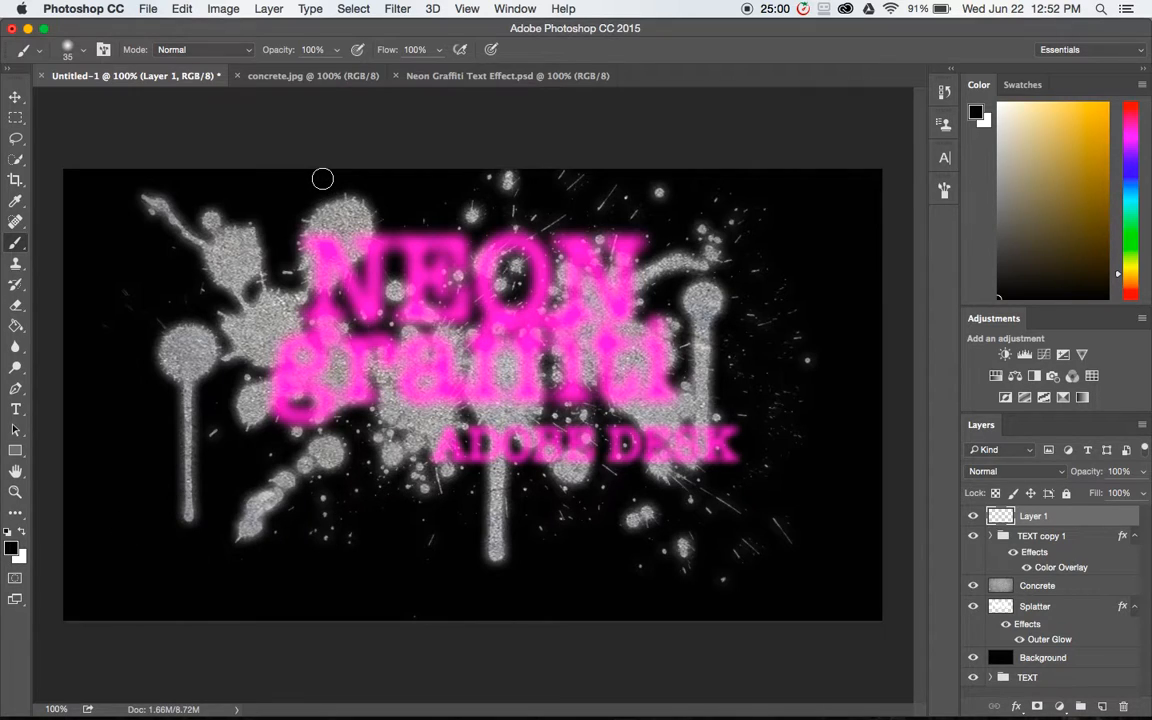
mouse_move(368, 236)
mouse_down()
mouse_move(177, 285)
mouse_move(165, 490)
mouse_up()
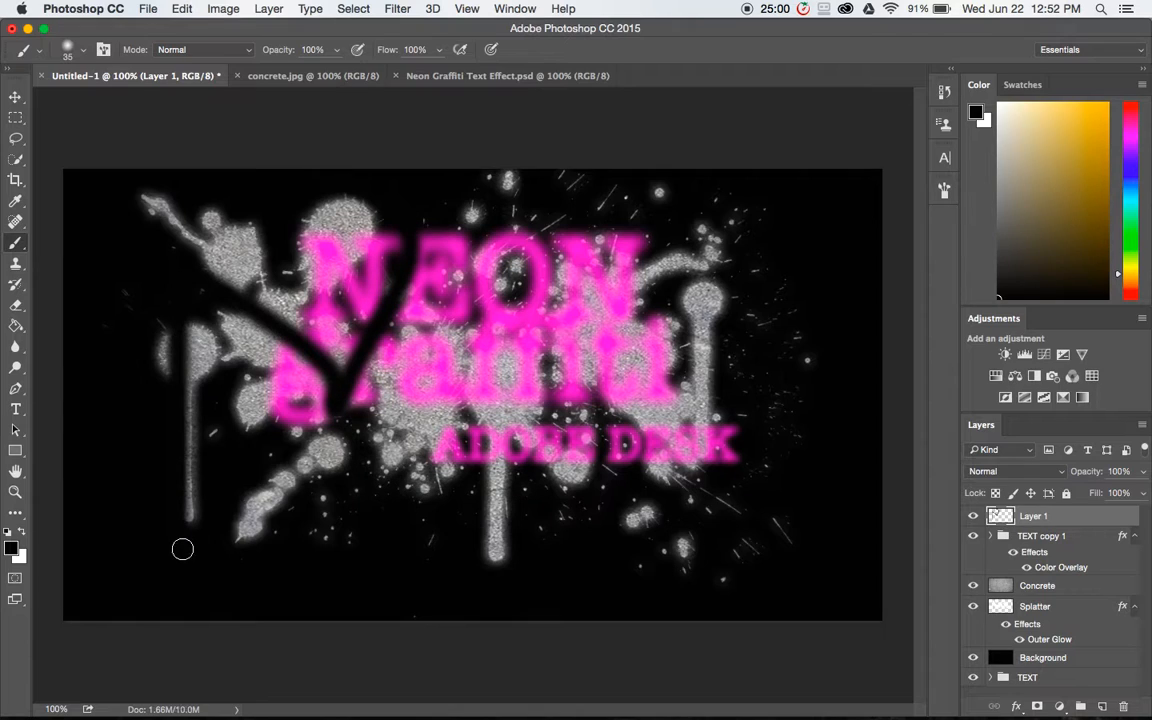
mouse_move(340, 434)
mouse_down()
mouse_move(585, 250)
mouse_move(600, 455)
mouse_up()
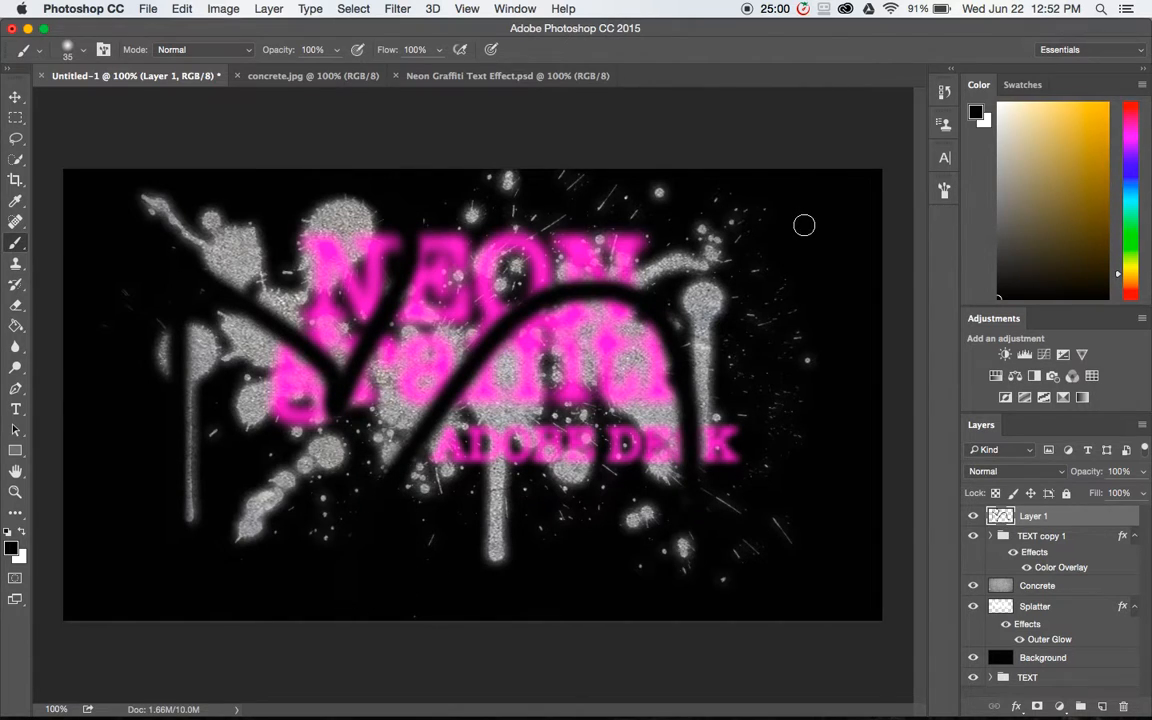
drag(652, 205, 520, 442)
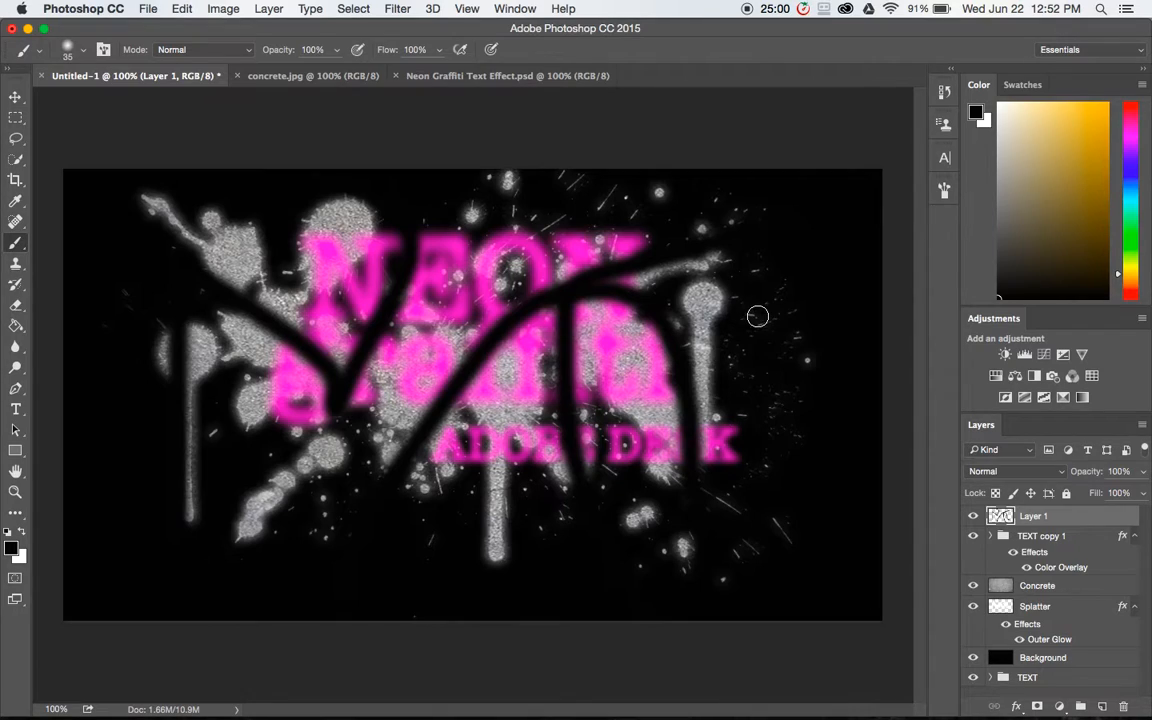
mouse_move(700, 285)
mouse_down()
mouse_move(690, 315)
mouse_move(625, 335)
mouse_move(460, 190)
mouse_up()
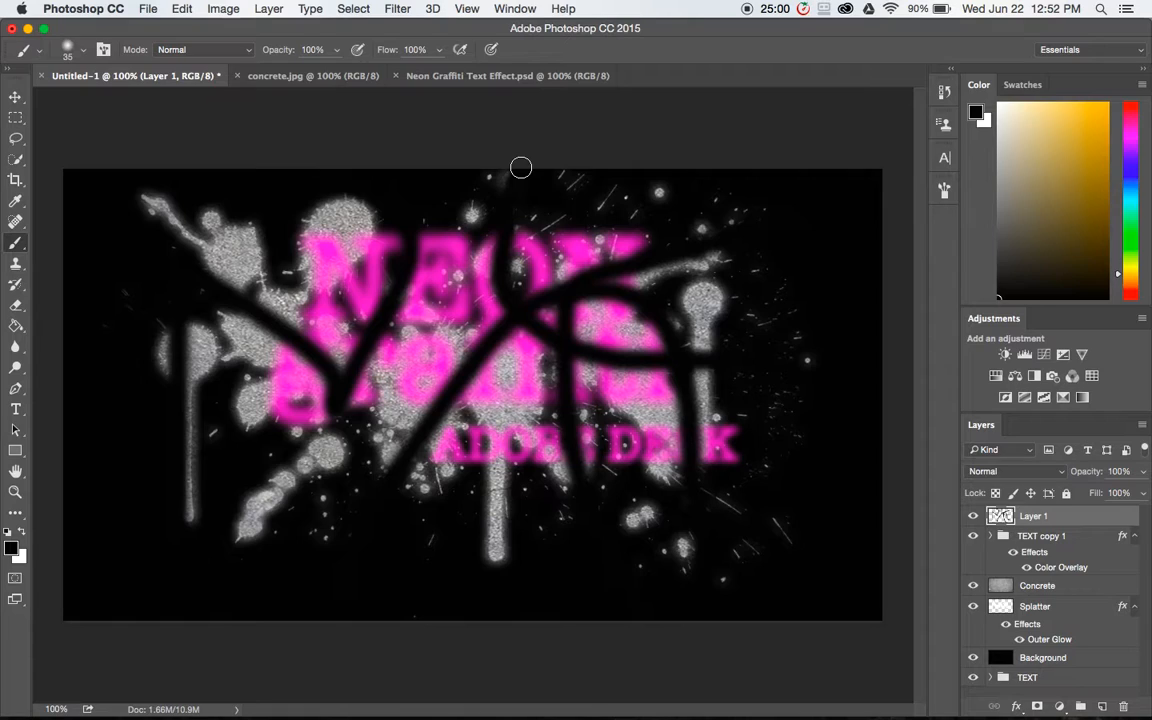
key(super+z)
key(alt+super+z)
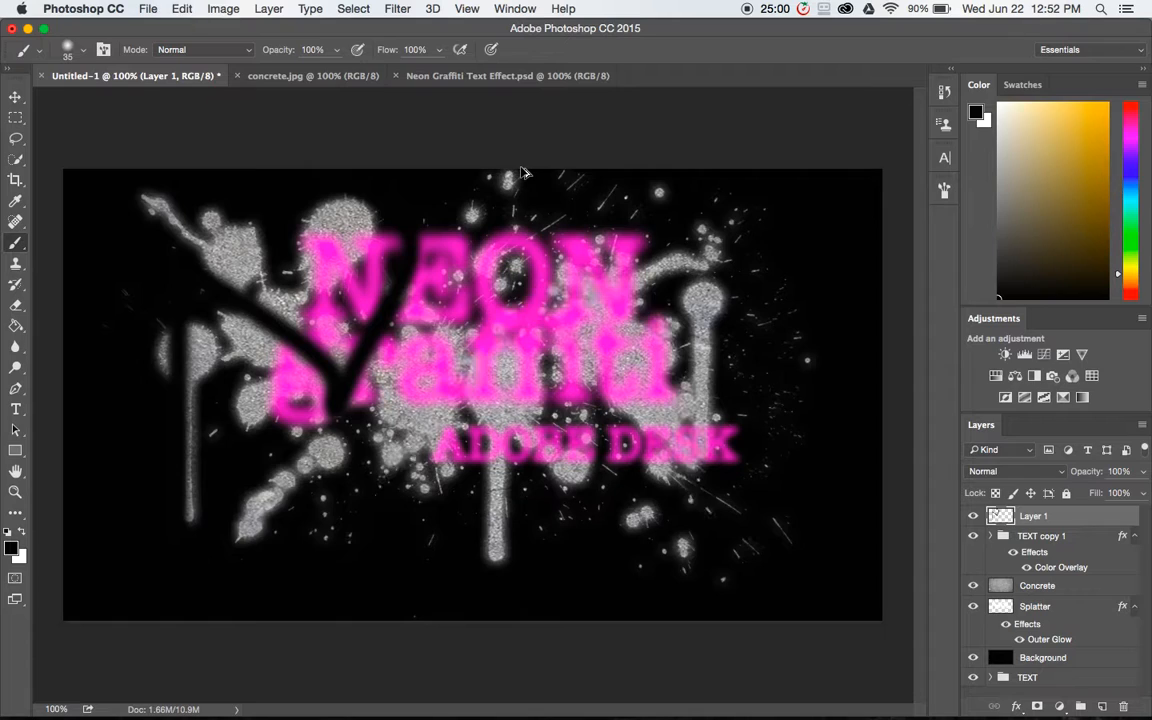
key(alt+super+z)
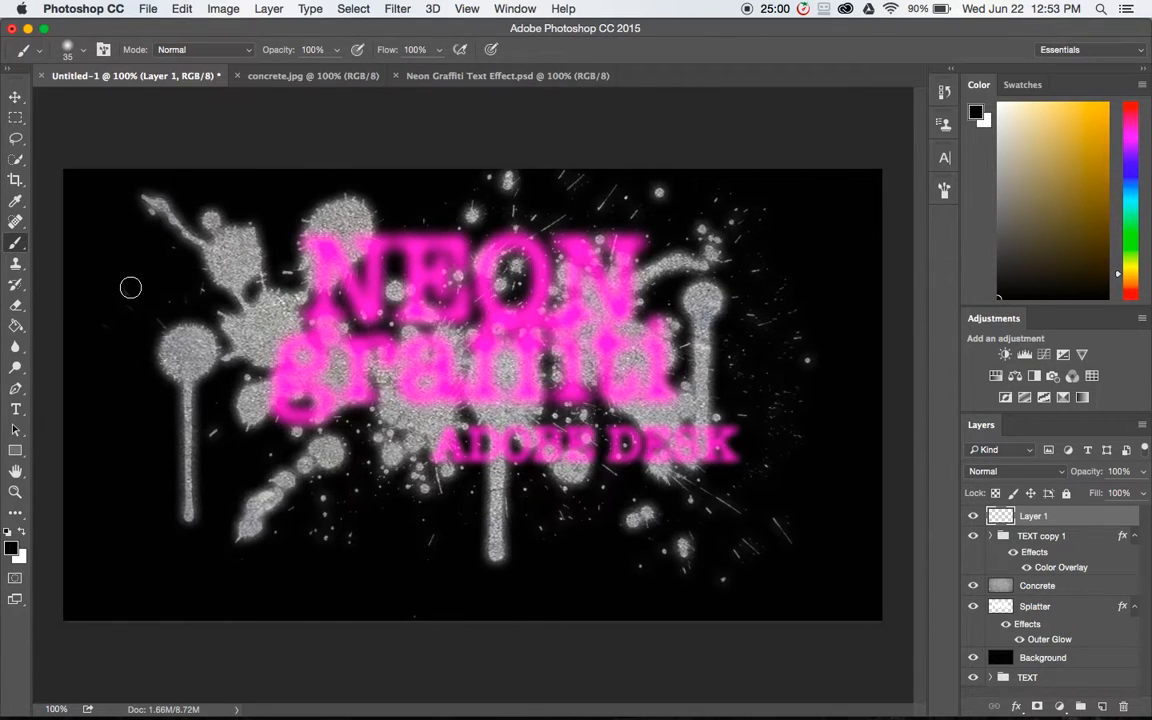
Paint a few long black brush strokes across the splatters and title text on Layer 1, undoing unwanted ones
mouse_move(131, 287)
mouse_down()
mouse_move(210, 322)
mouse_move(378, 215)
mouse_up()
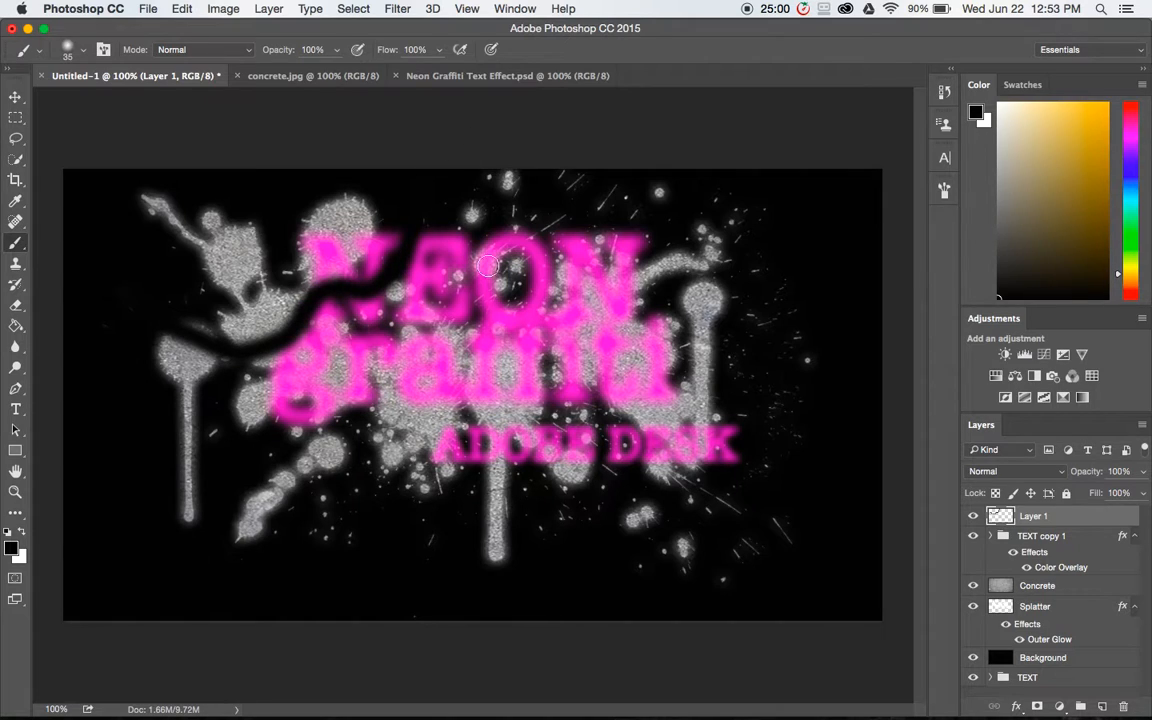
mouse_move(388, 475)
mouse_down()
mouse_move(440, 340)
mouse_move(585, 455)
mouse_up()
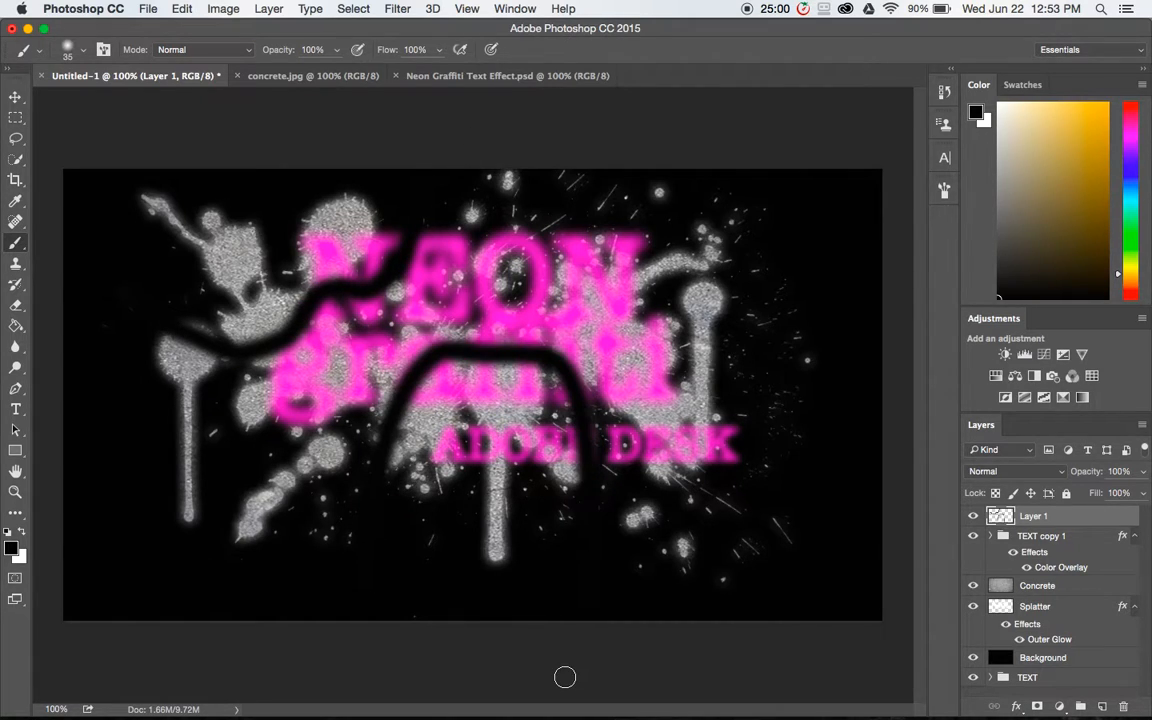
mouse_move(705, 222)
mouse_down()
mouse_move(595, 250)
mouse_move(380, 425)
mouse_up()
mouse_move(118, 688)
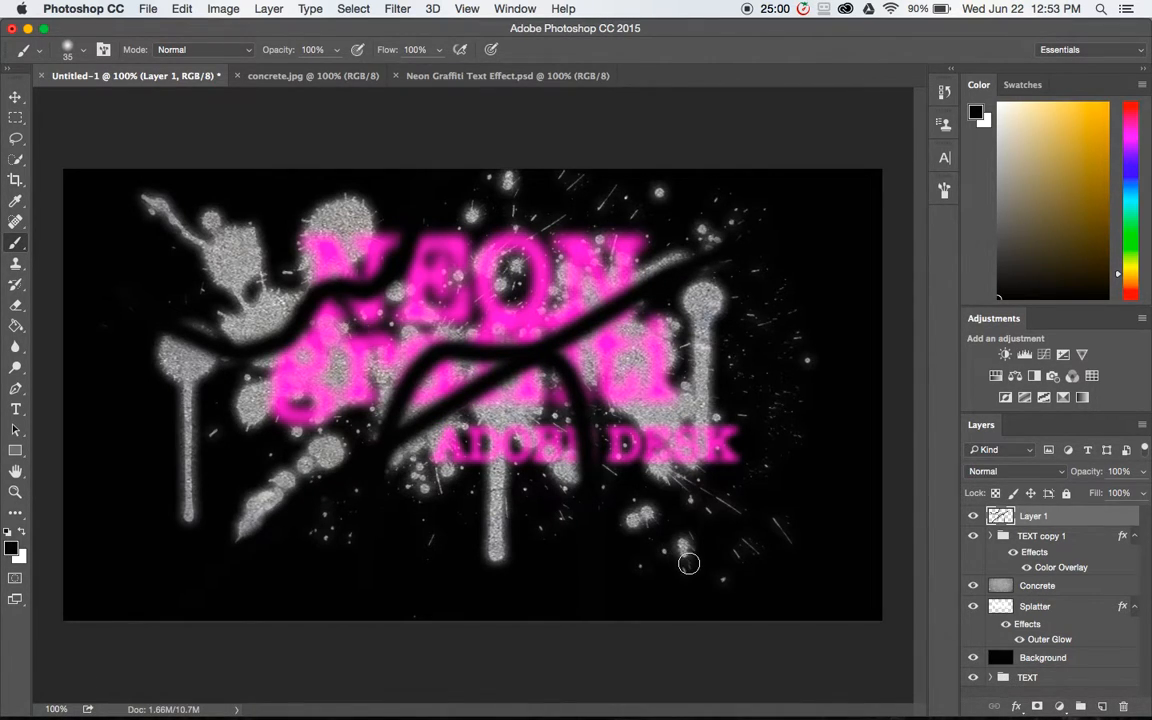
key(super+z)
mouse_move(497, 557)
mouse_down()
mouse_move(488, 250)
mouse_move(640, 242)
mouse_up()
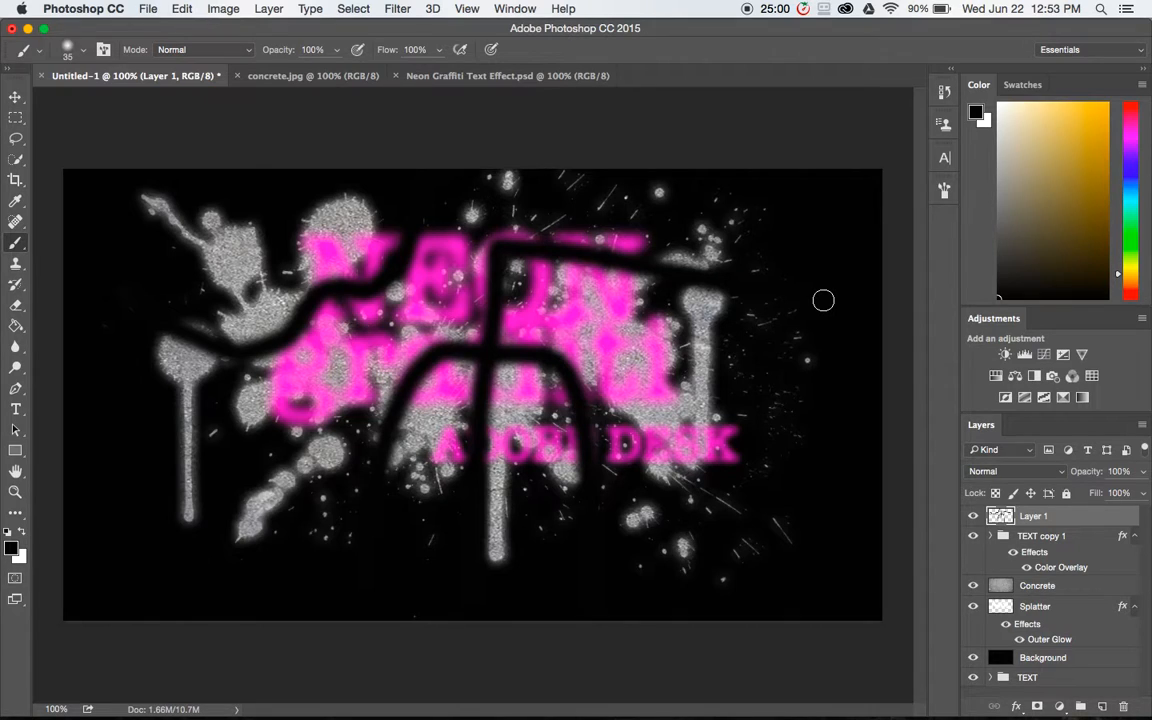
key(super+alt+z)
key(super+alt+z)
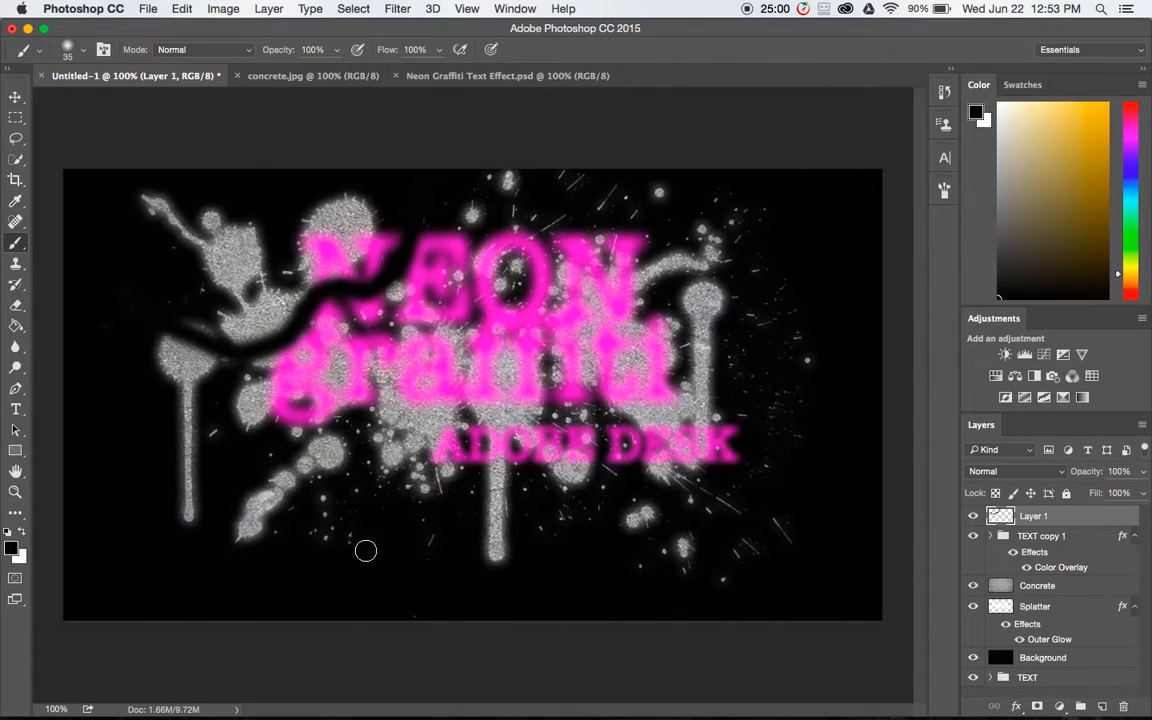
key(super+shift+z)
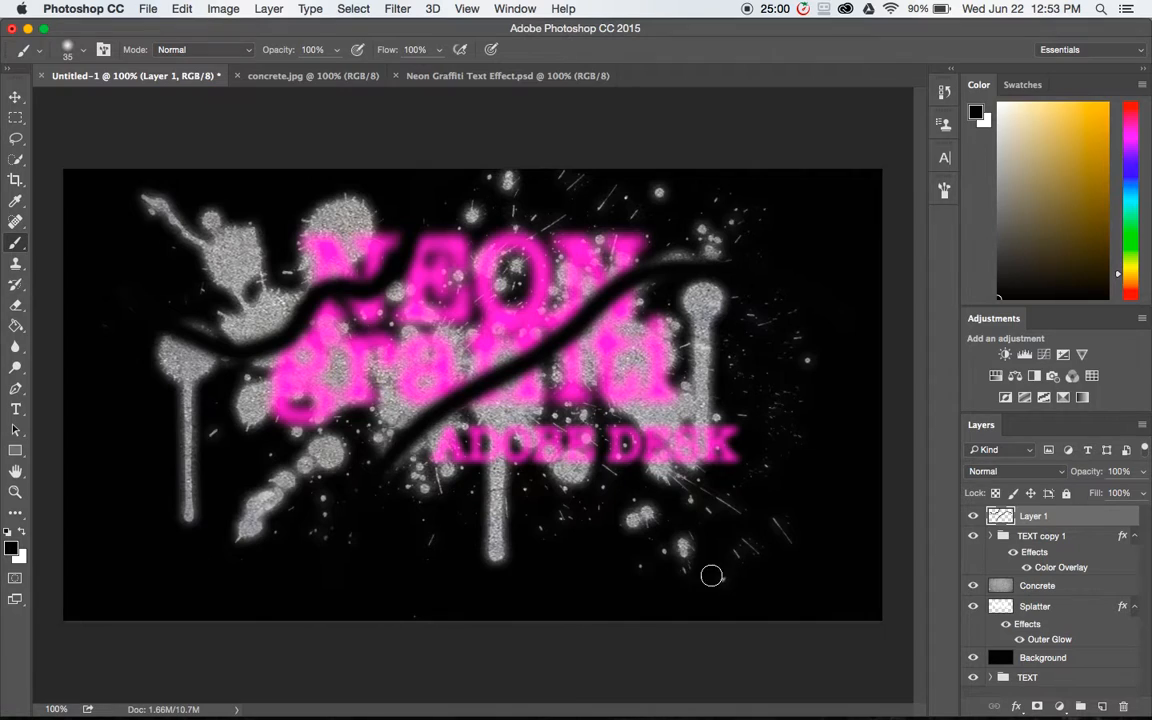
mouse_move(775, 350)
mouse_down()
mouse_move(500, 582)
mouse_move(480, 563)
mouse_move(447, 135)
mouse_up()
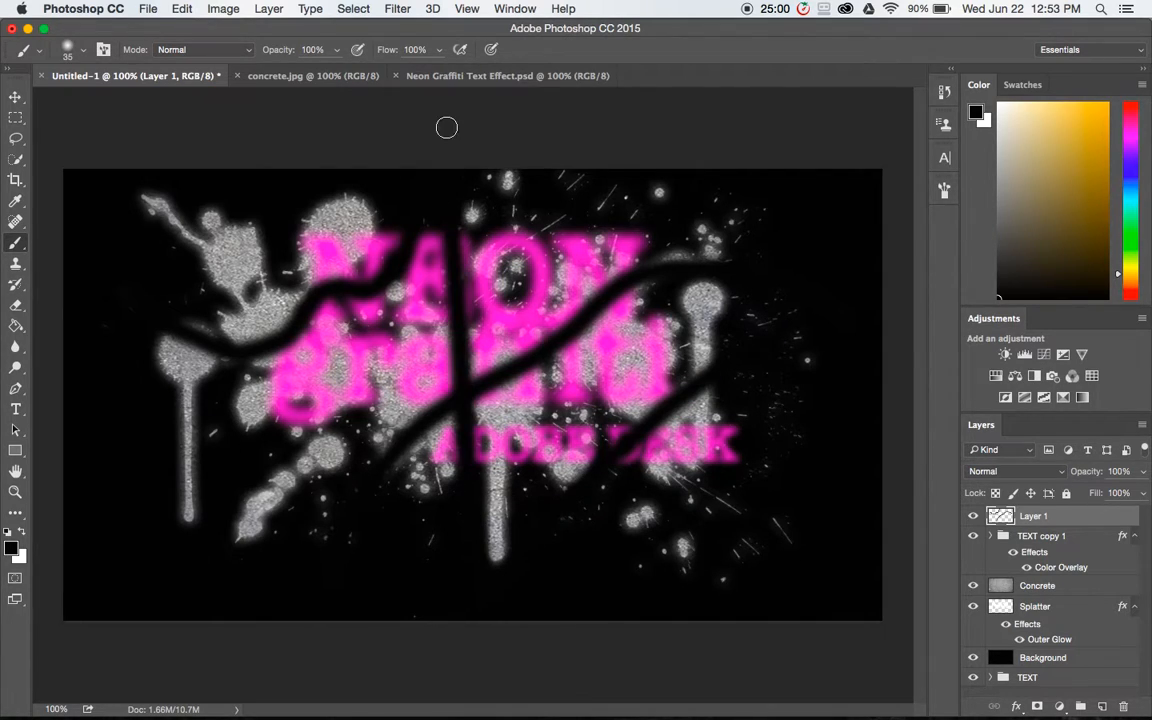
Rename Layer 1 as Black spray
double_click(1036, 516)
text(Black spray)
key(Return)
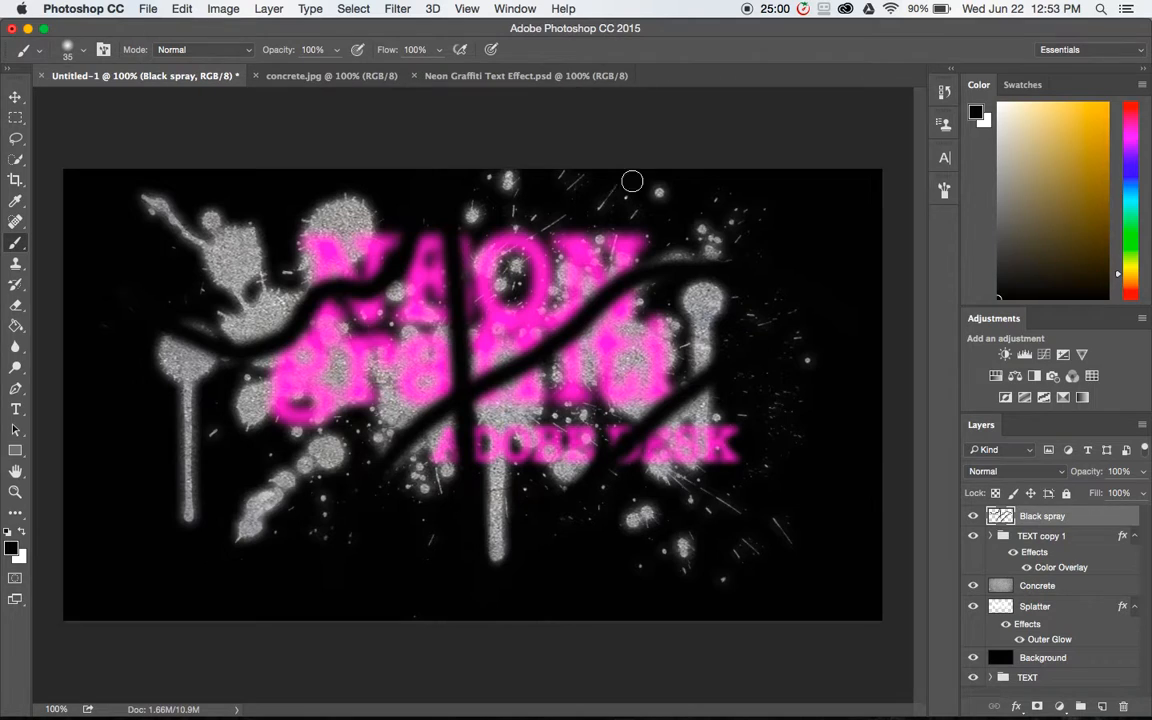
Apply a Gaussian Blur with a 12.7-pixel radius to the Black spray layer
click(394, 9)
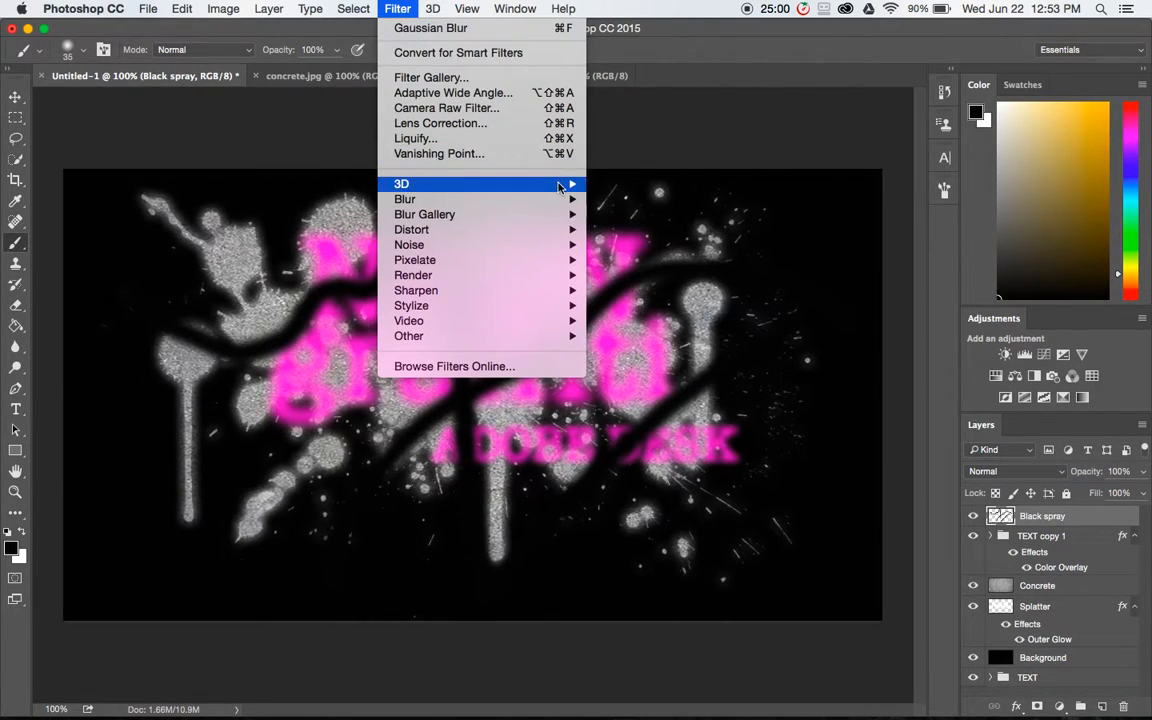
mouse_move(521, 187)
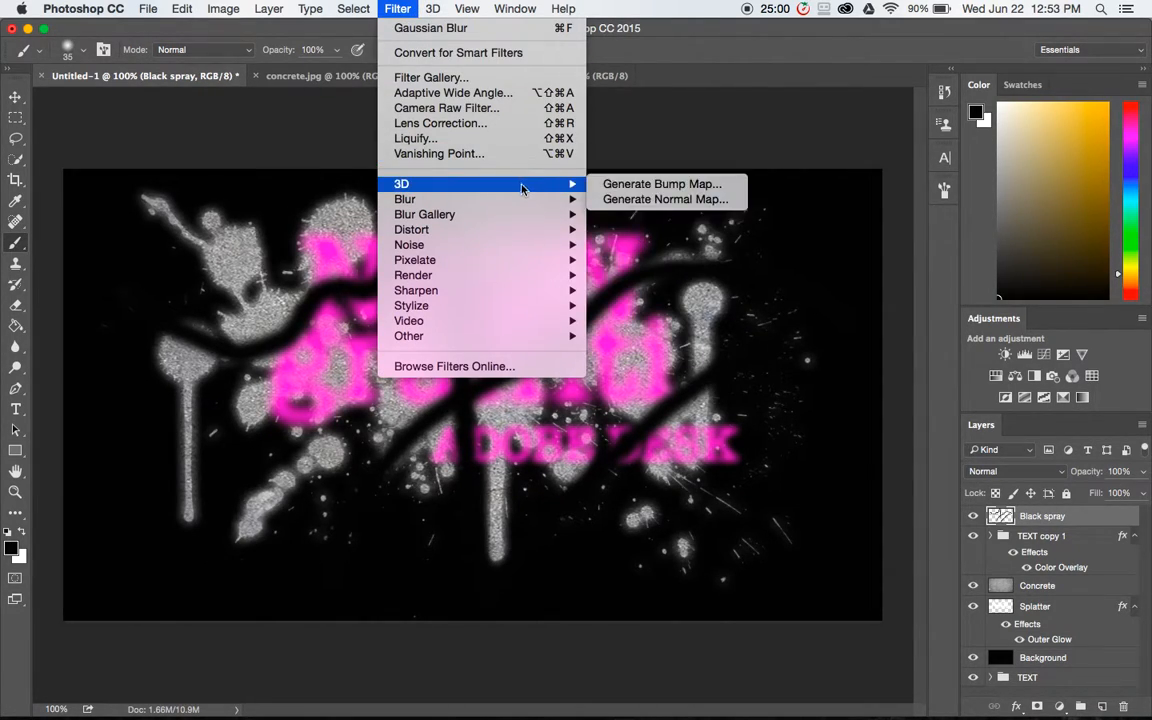
mouse_move(560, 199)
click(640, 255)
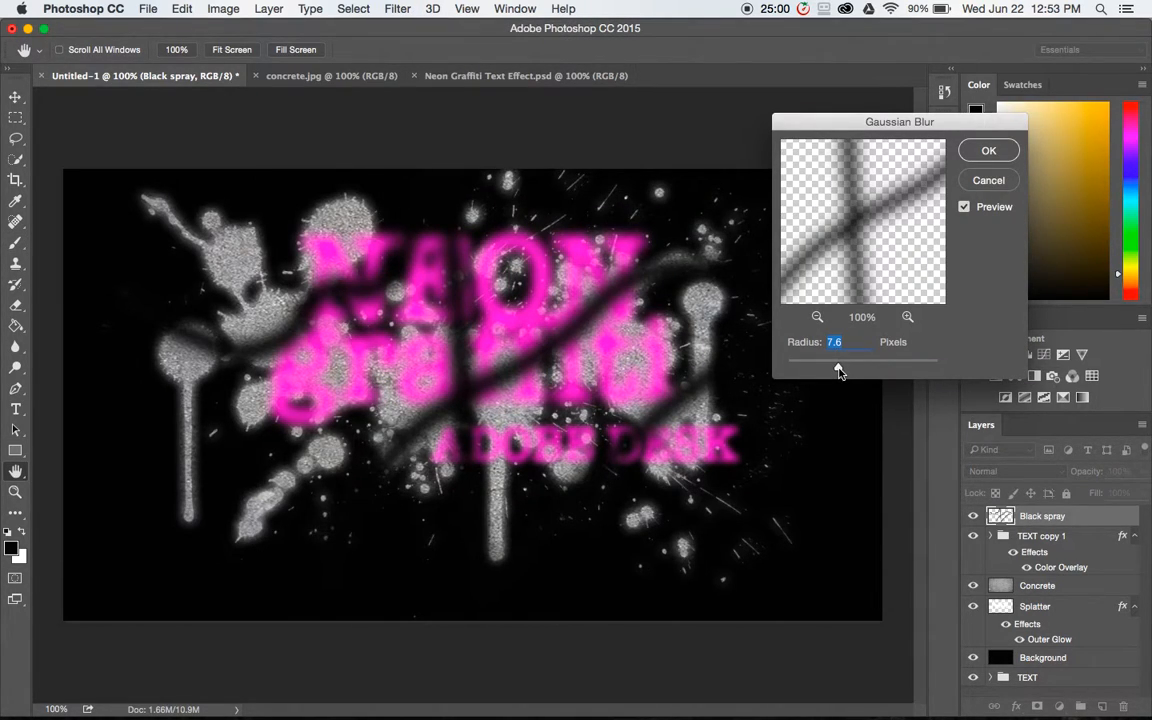
drag(839, 370, 849, 371)
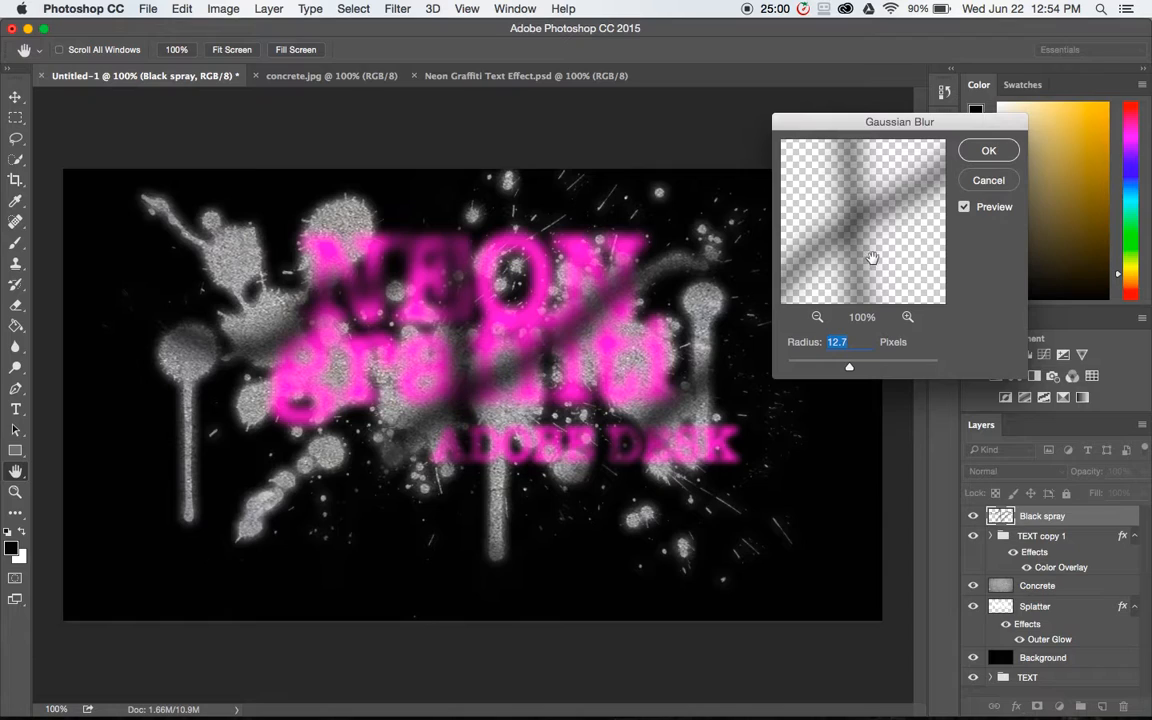
key(Return)
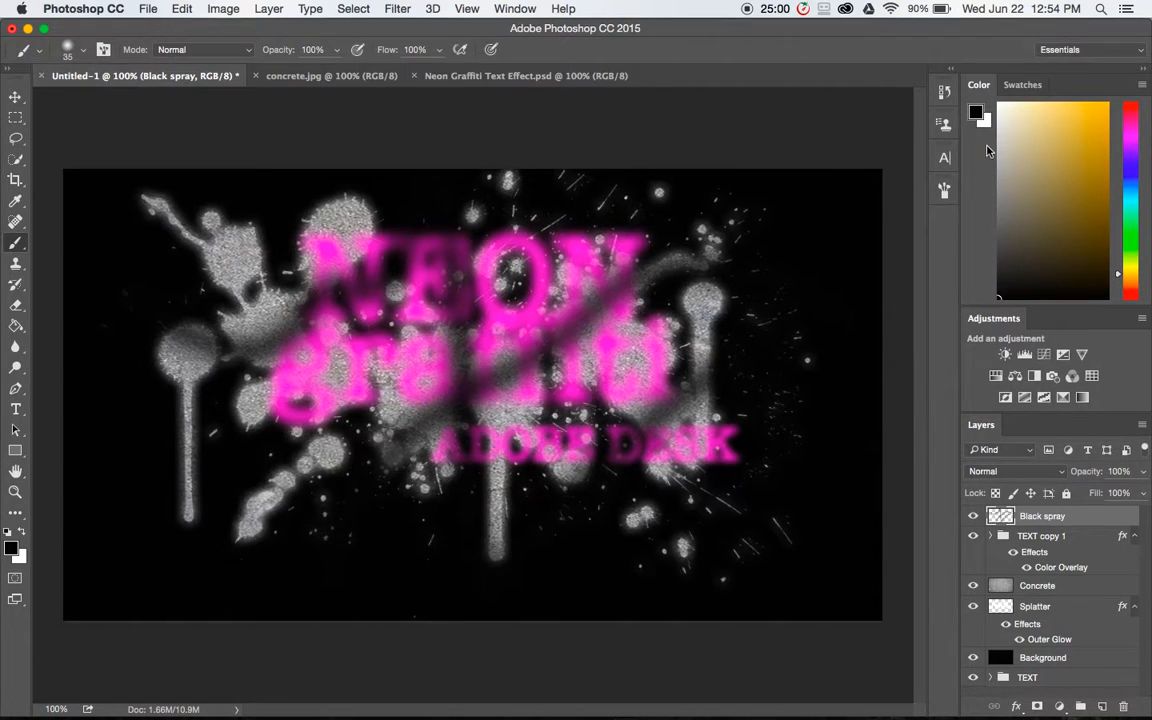
Duplicate the TEXT group as TEXT copy 2 and move the copy above the Black spray layer
click(1048, 678)
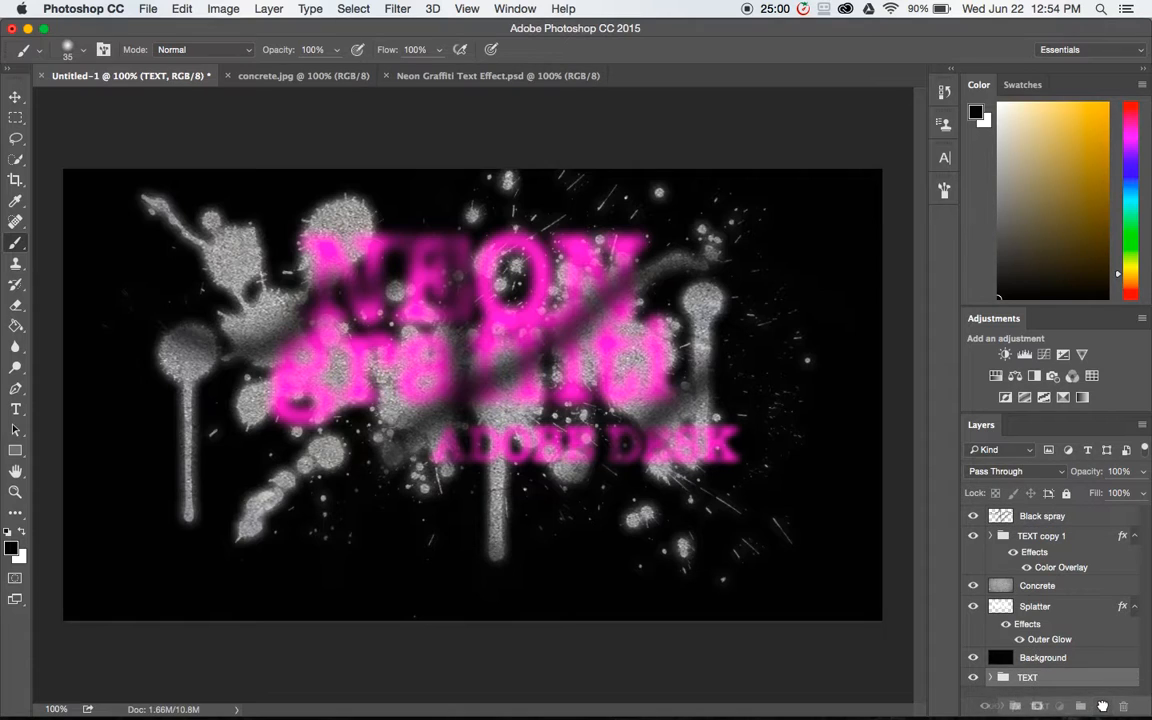
key(super+j)
double_click(1050, 678)
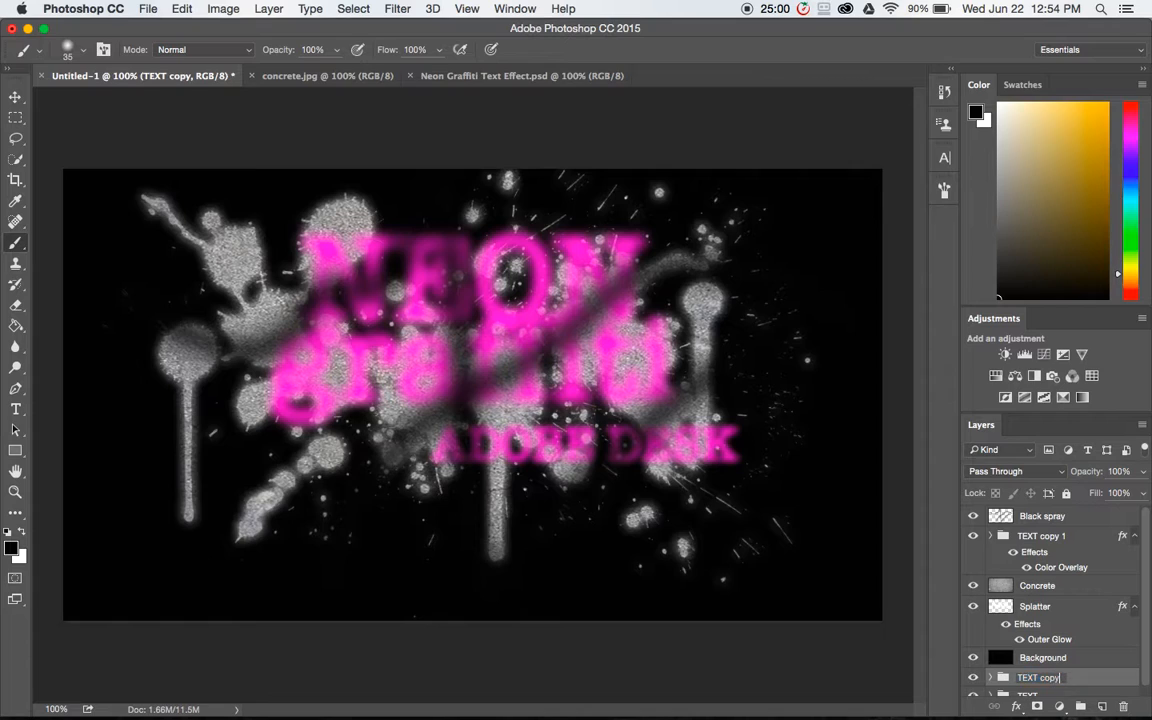
text(2)
key(Return)
drag(1068, 680, 1055, 516)
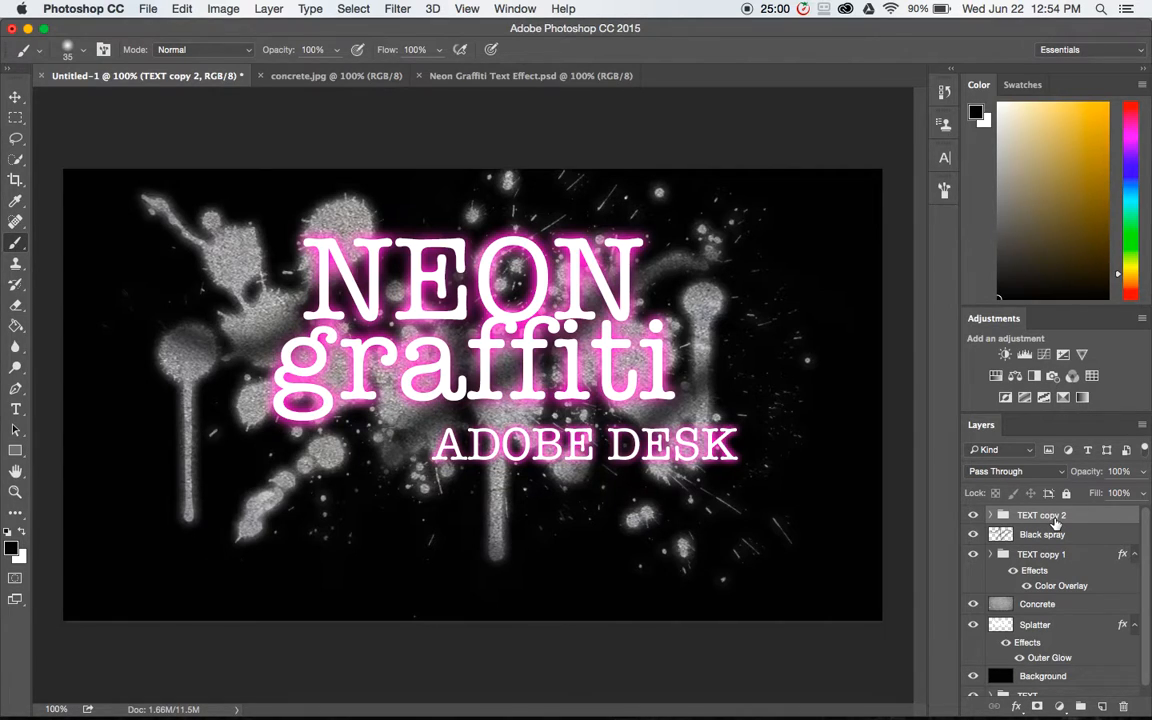
Convert the NEON graffiti layer in the TEXT copy 2 group to a smart object and apply a 4.2-pixel Gaussian Blur
right_click(1055, 521)
key(Escape)
click(990, 515)
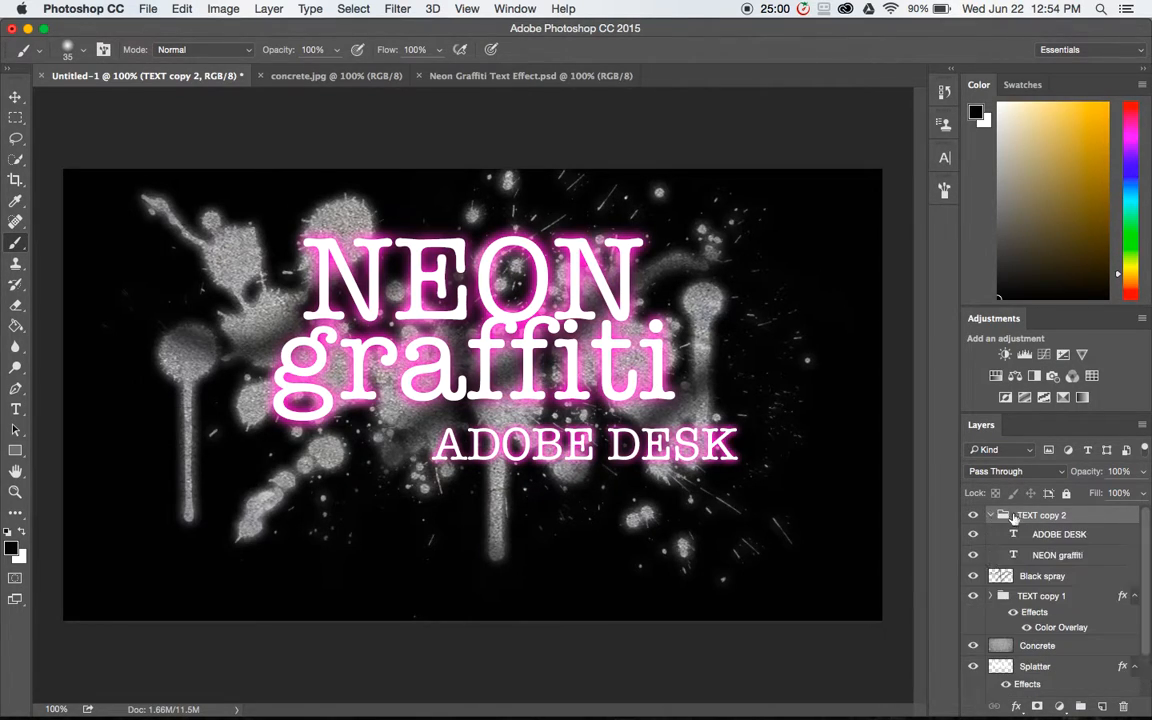
click(1066, 561)
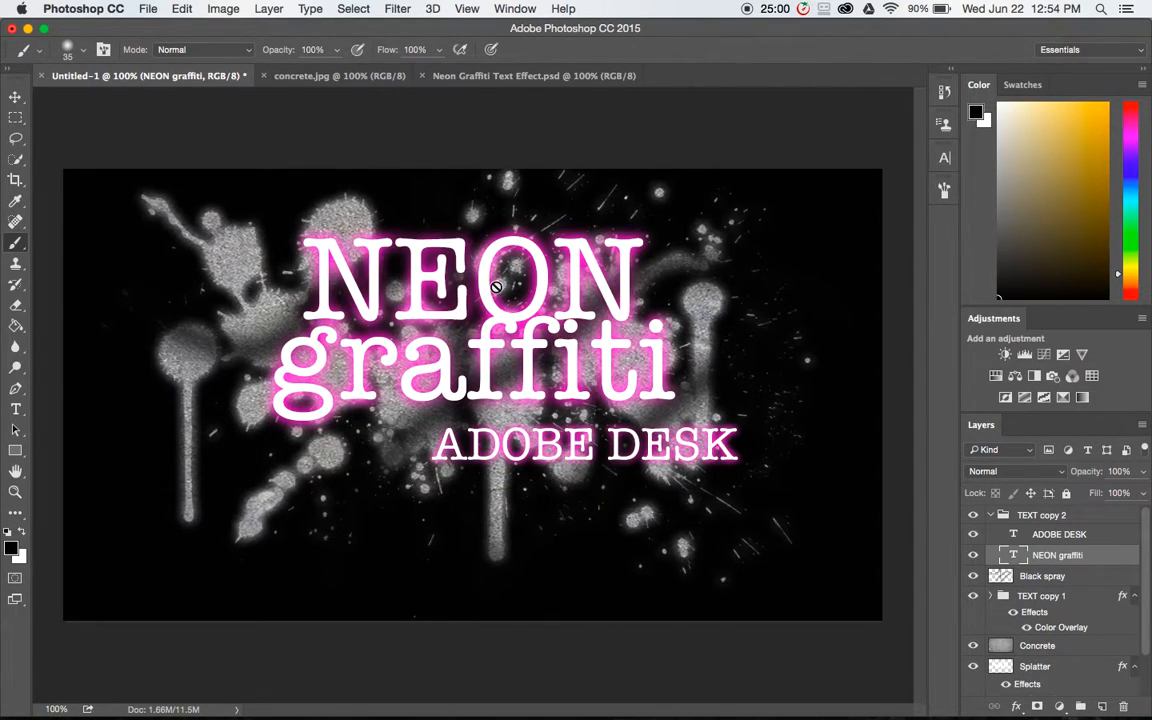
click(400, 8)
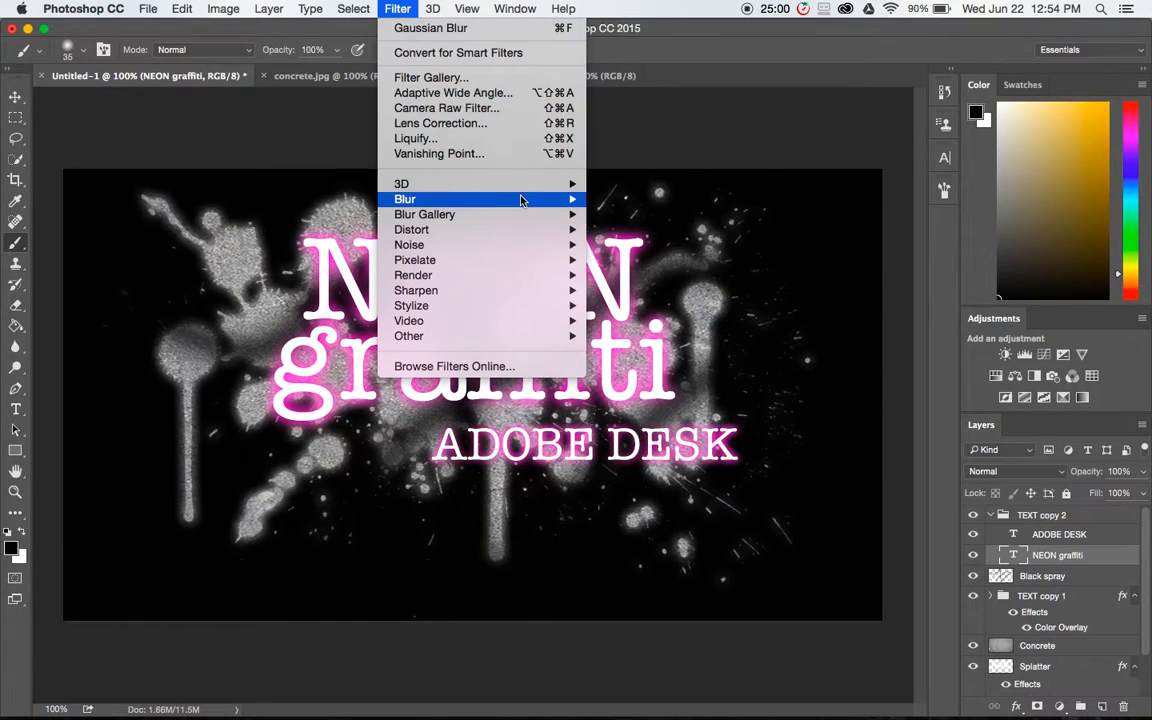
mouse_move(530, 198)
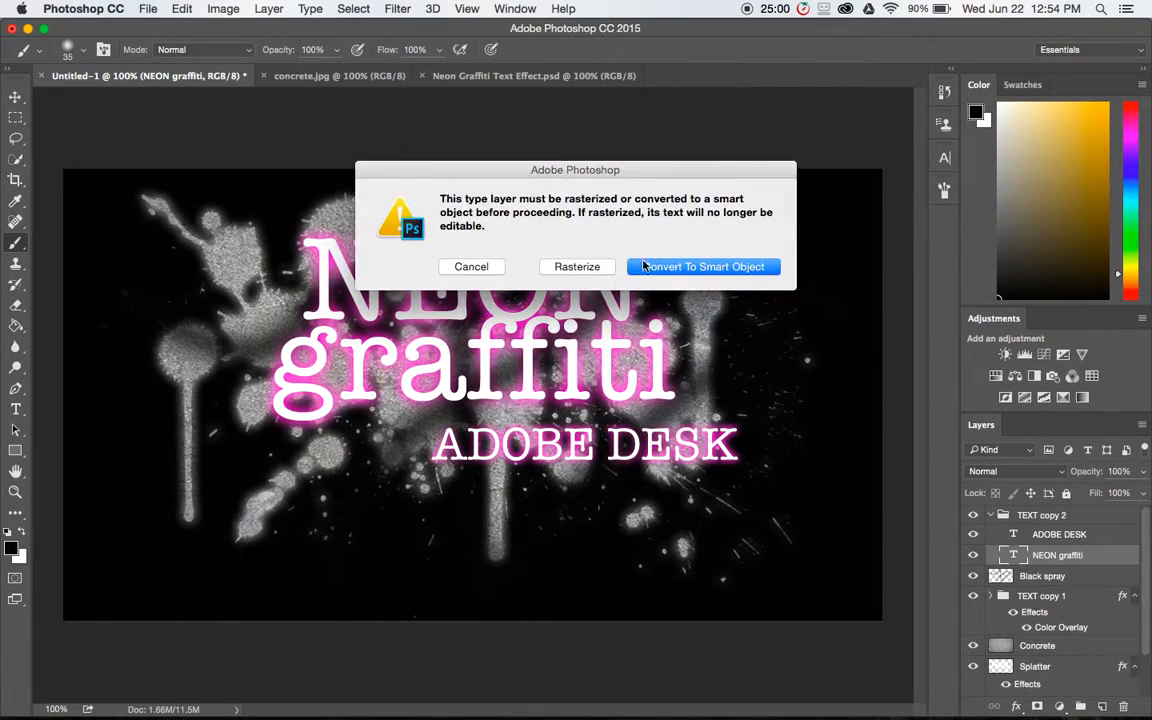
click(690, 269)
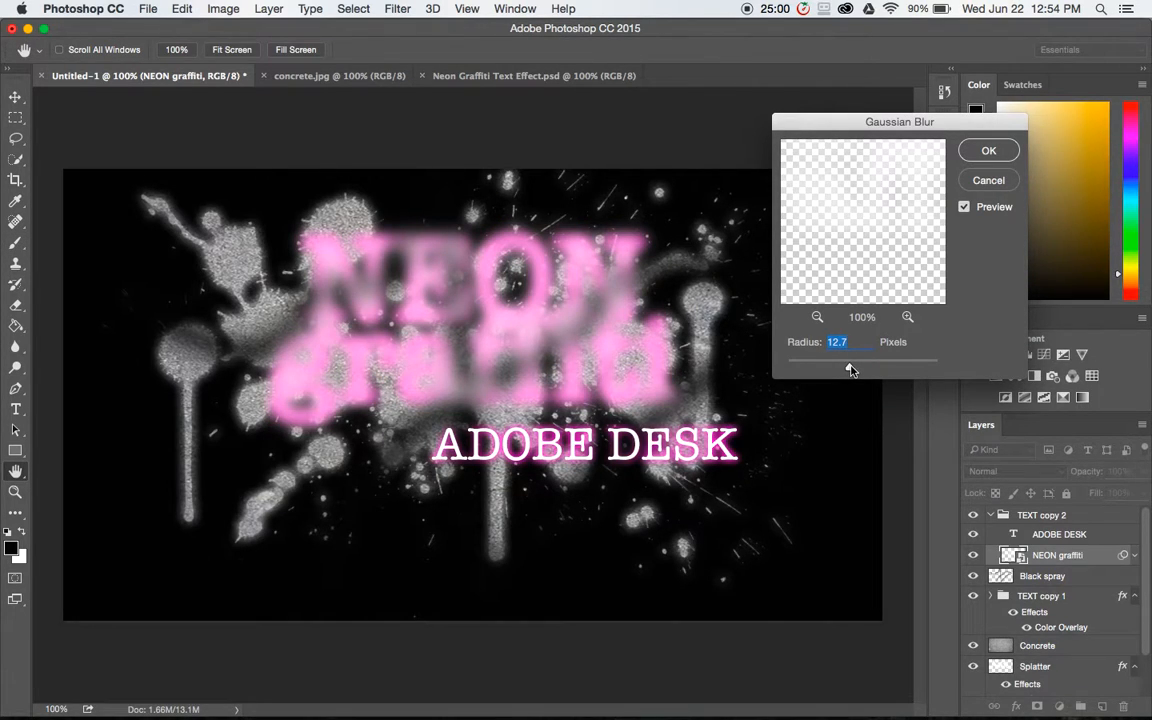
drag(851, 370, 820, 369)
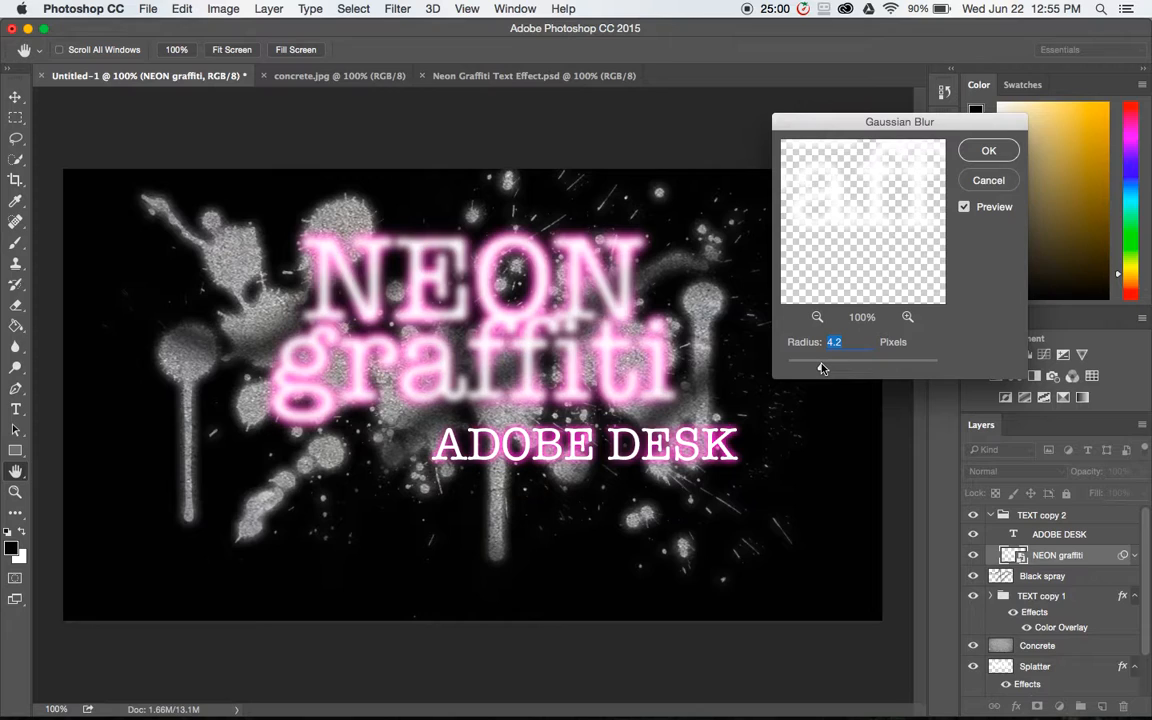
click(983, 152)
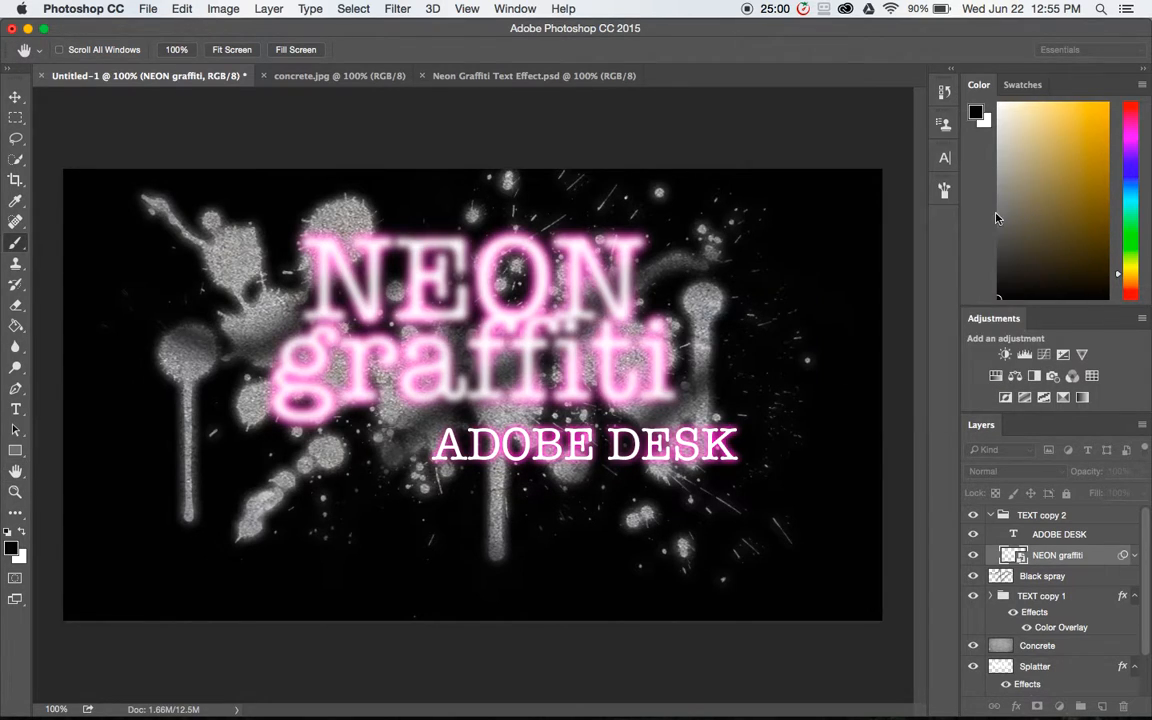
Convert the ADOBE DESK layer in the TEXT copy 2 group to a smart object and apply a 2.9-pixel Gaussian Blur
click(1058, 535)
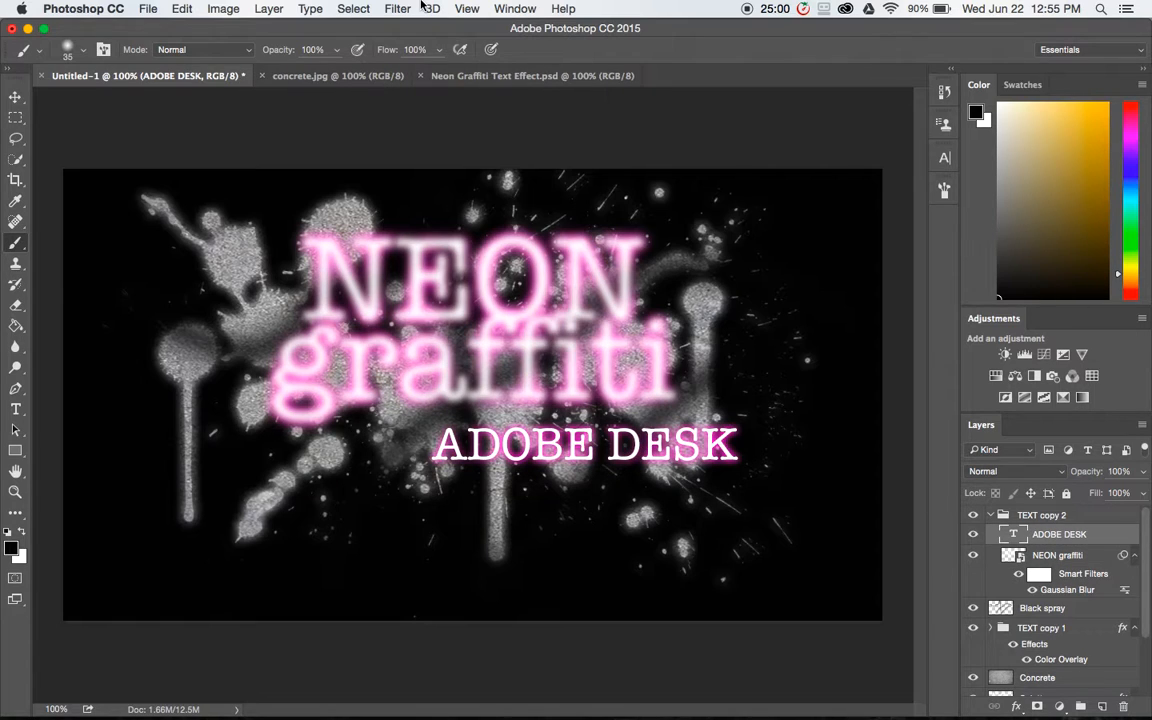
click(388, 6)
mouse_move(530, 201)
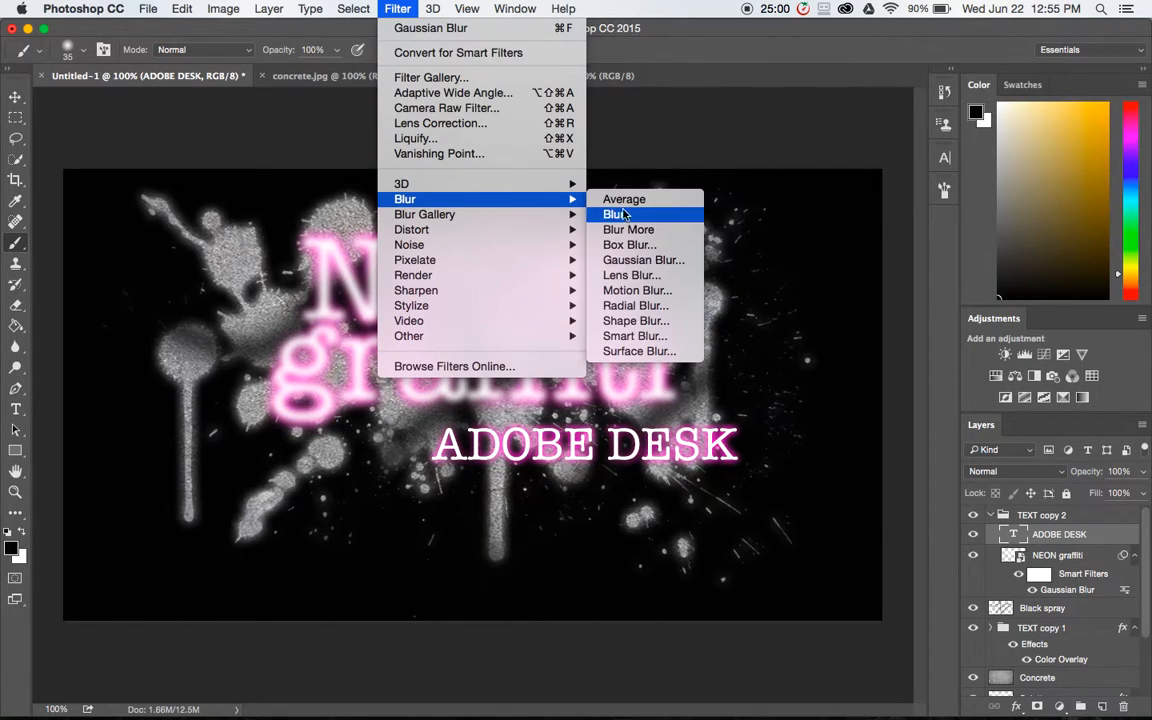
click(636, 262)
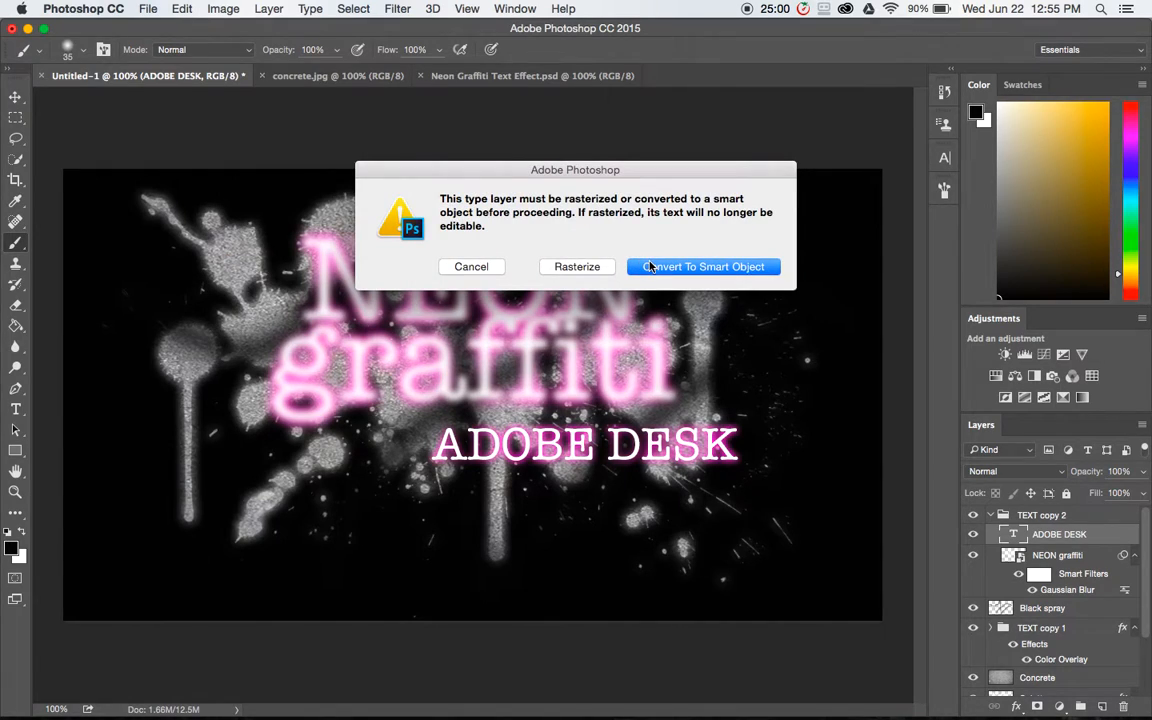
click(650, 266)
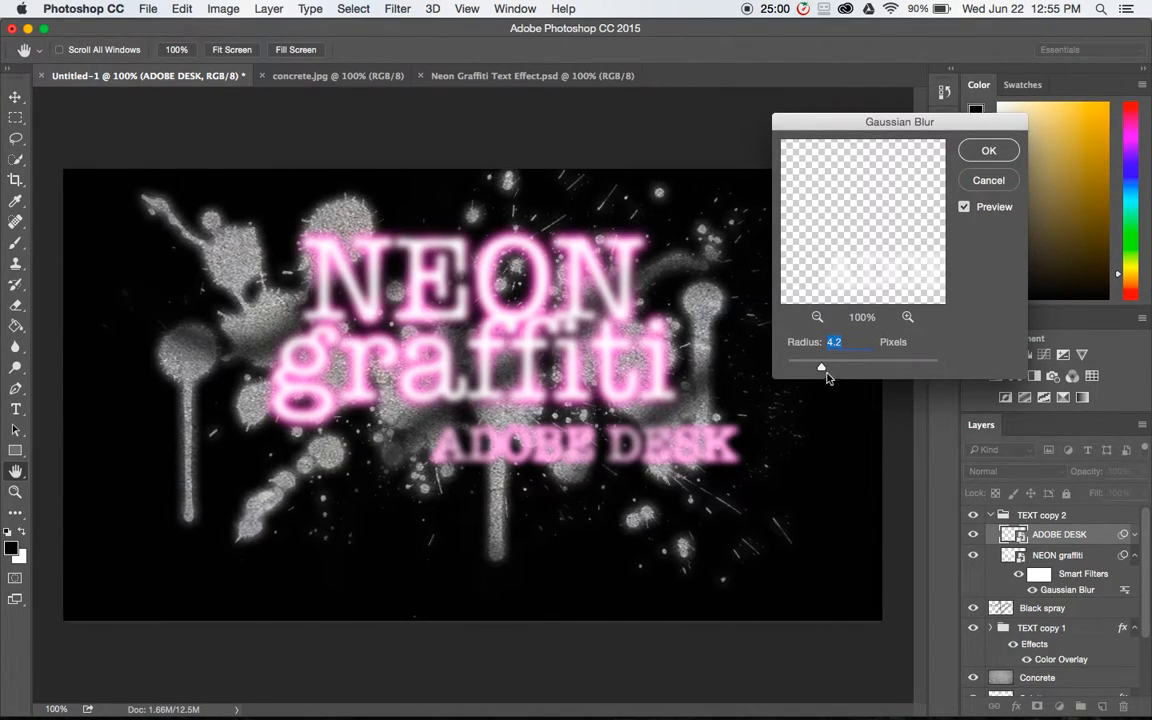
drag(822, 372, 809, 370)
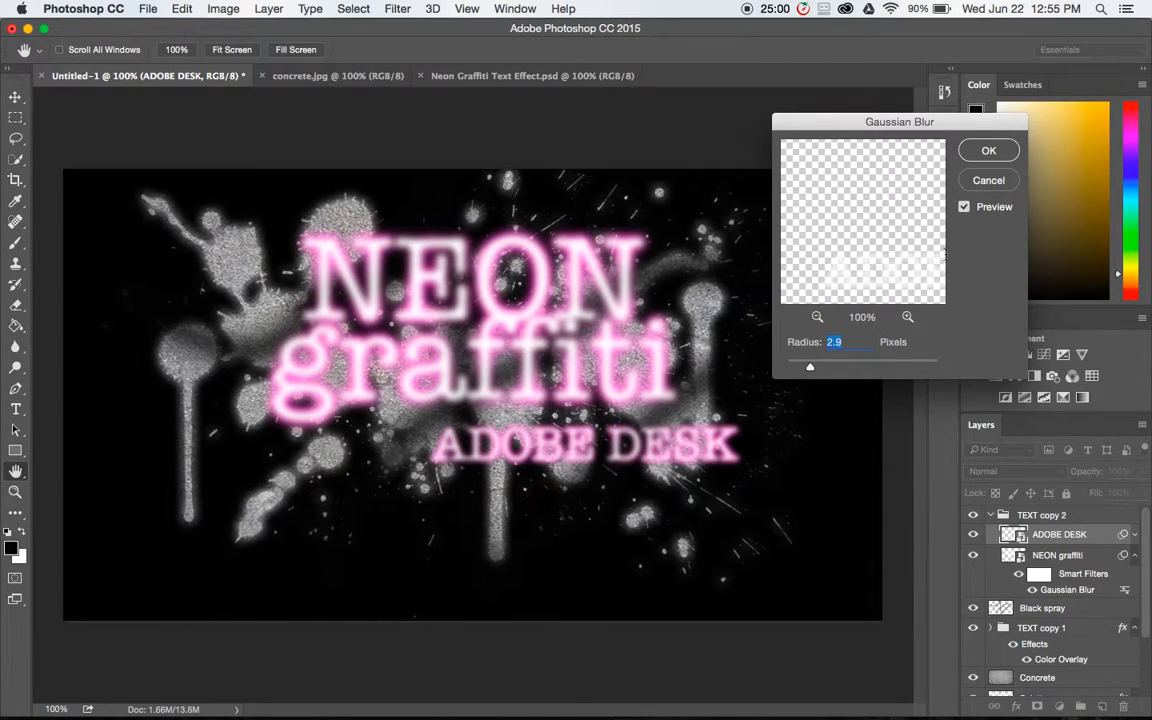
click(989, 153)
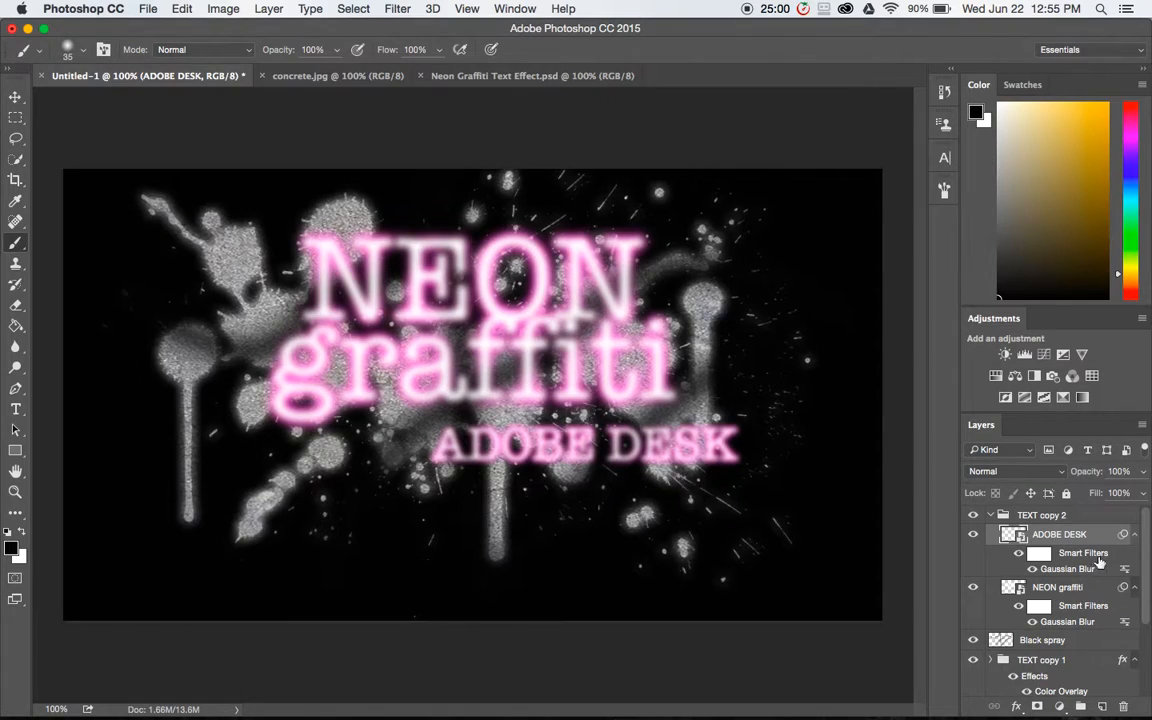
Duplicate the TEXT group as TEXT copy 3 and move the copy to the top of the layer stack
scroll(1066, 592, down, 5)
scroll(1066, 593, up, 5)
click(991, 516)
scroll(1014, 522, down, 1)
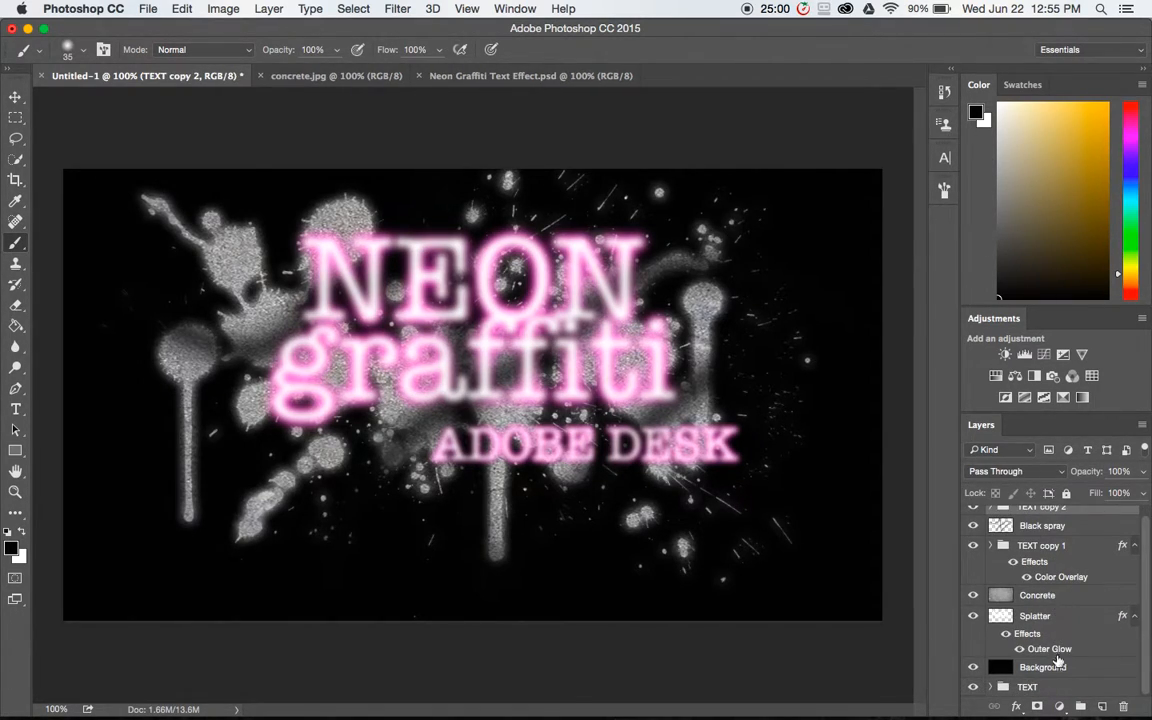
drag(1086, 697, 1103, 707)
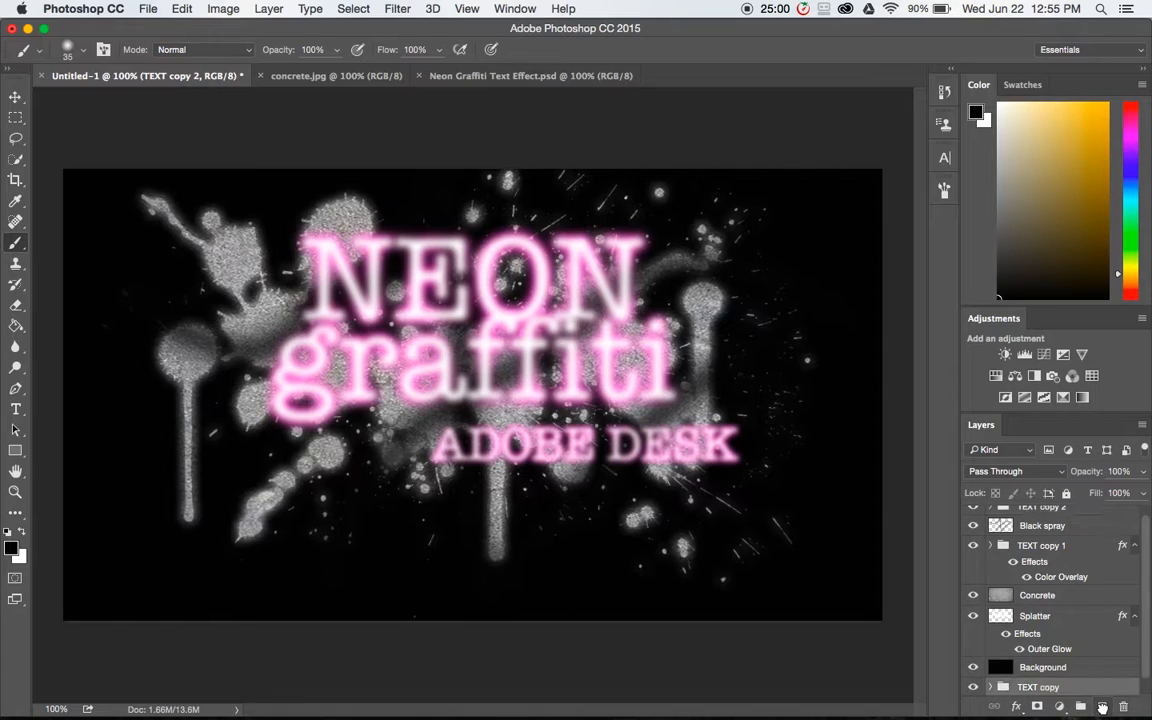
double_click(1040, 687)
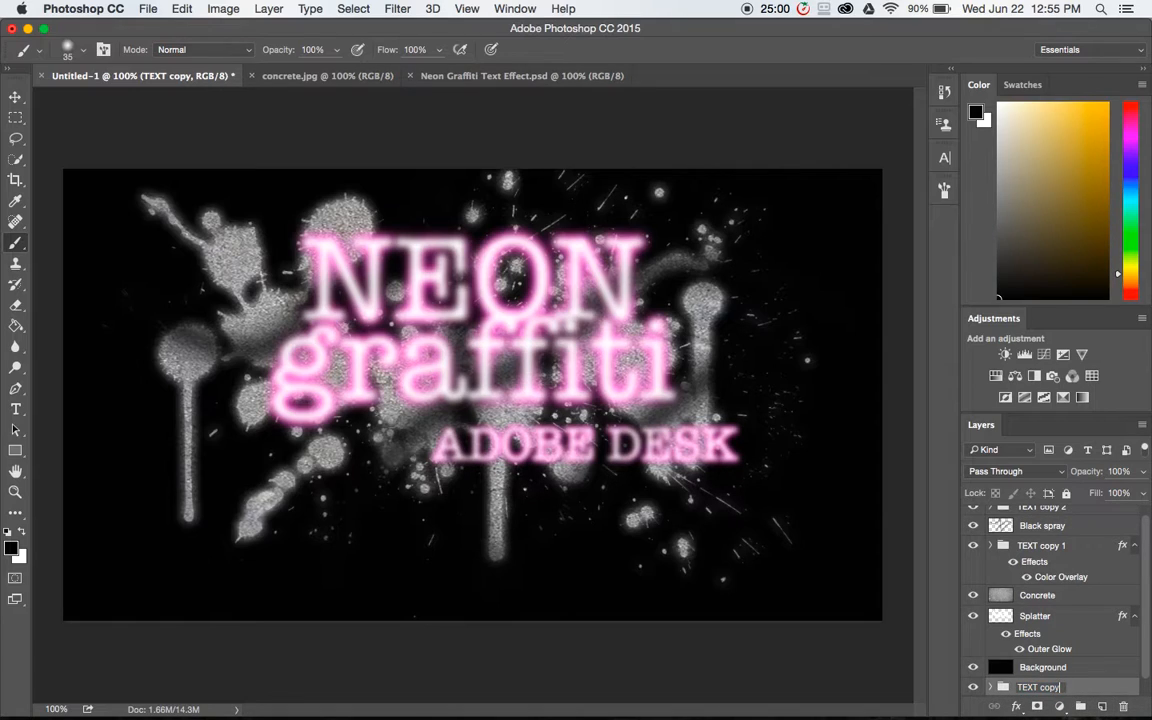
key(Return)
drag(1060, 688, 1058, 514)
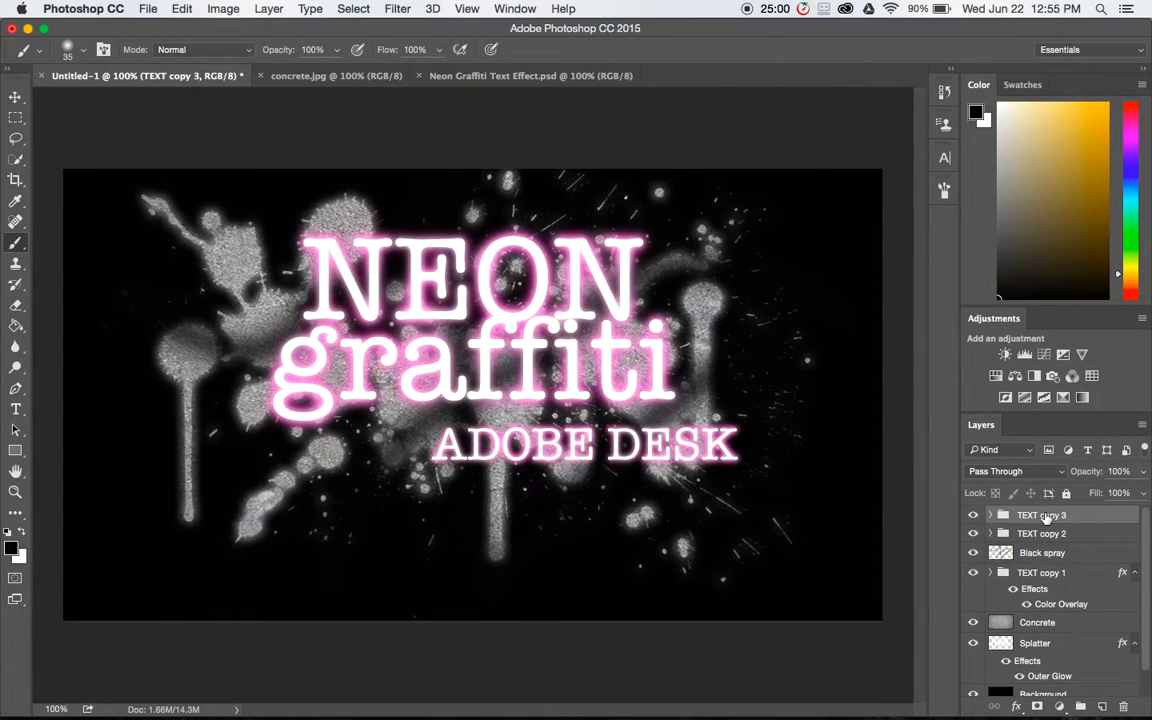
Add a white 4 px Outer Glow and a white Inner Glow to the TEXT copy 3 group
right_click(1045, 516)
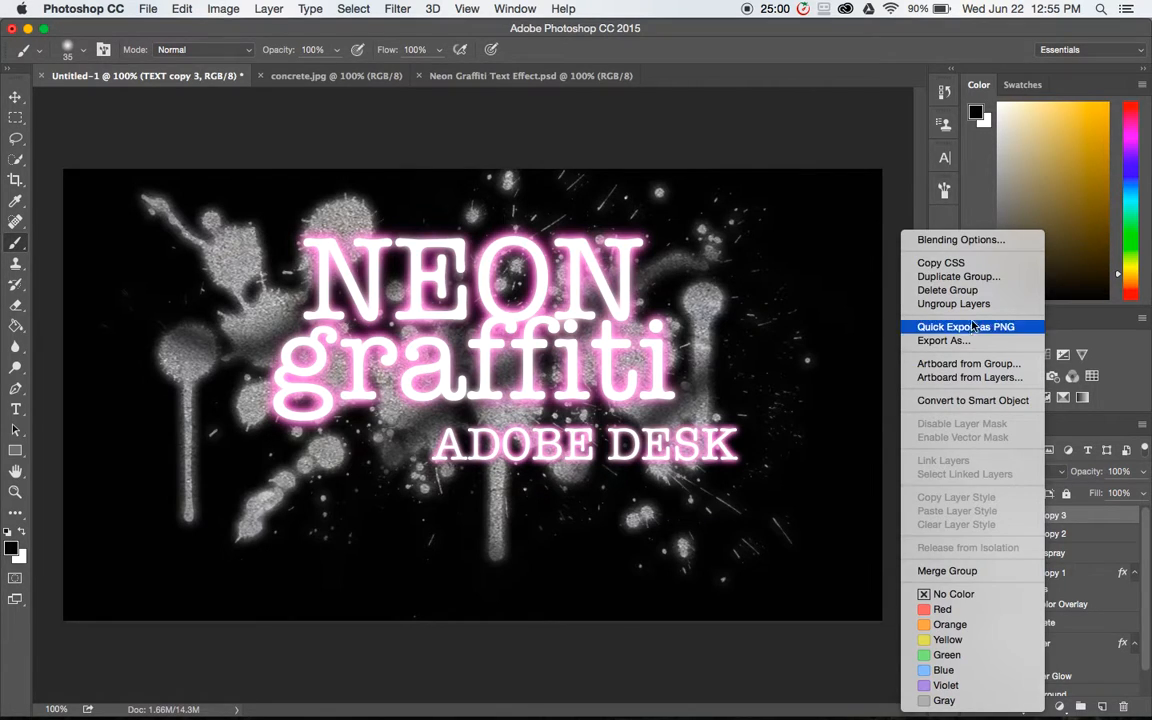
click(969, 241)
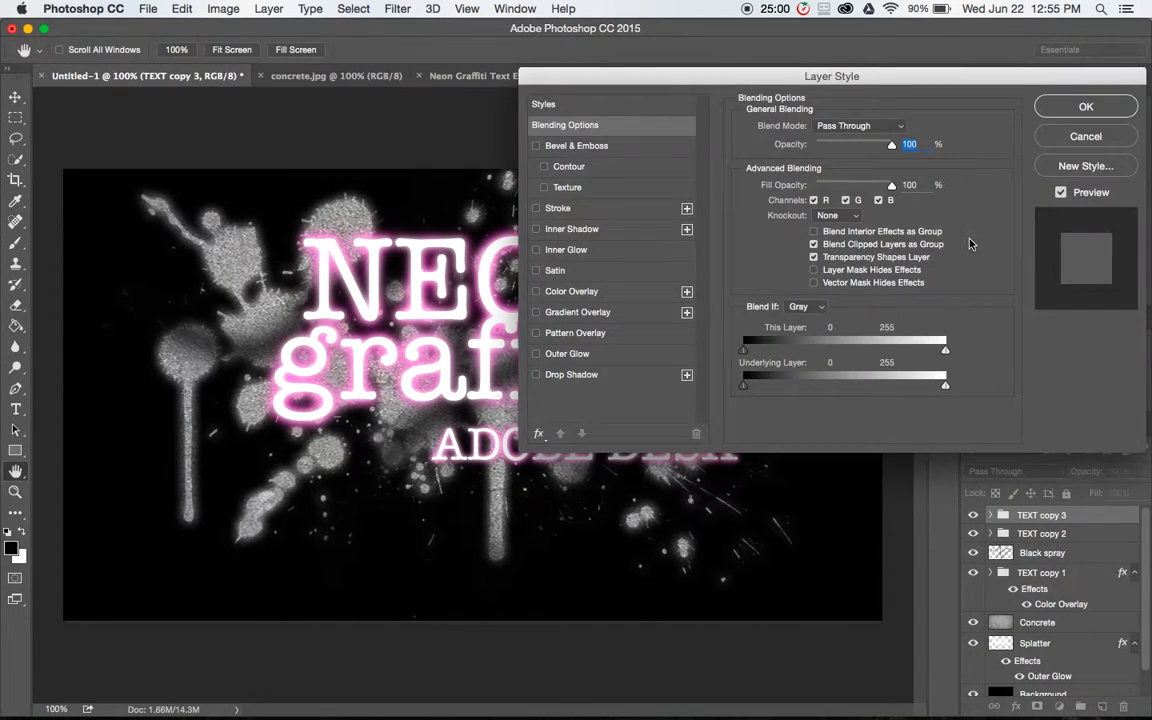
click(567, 354)
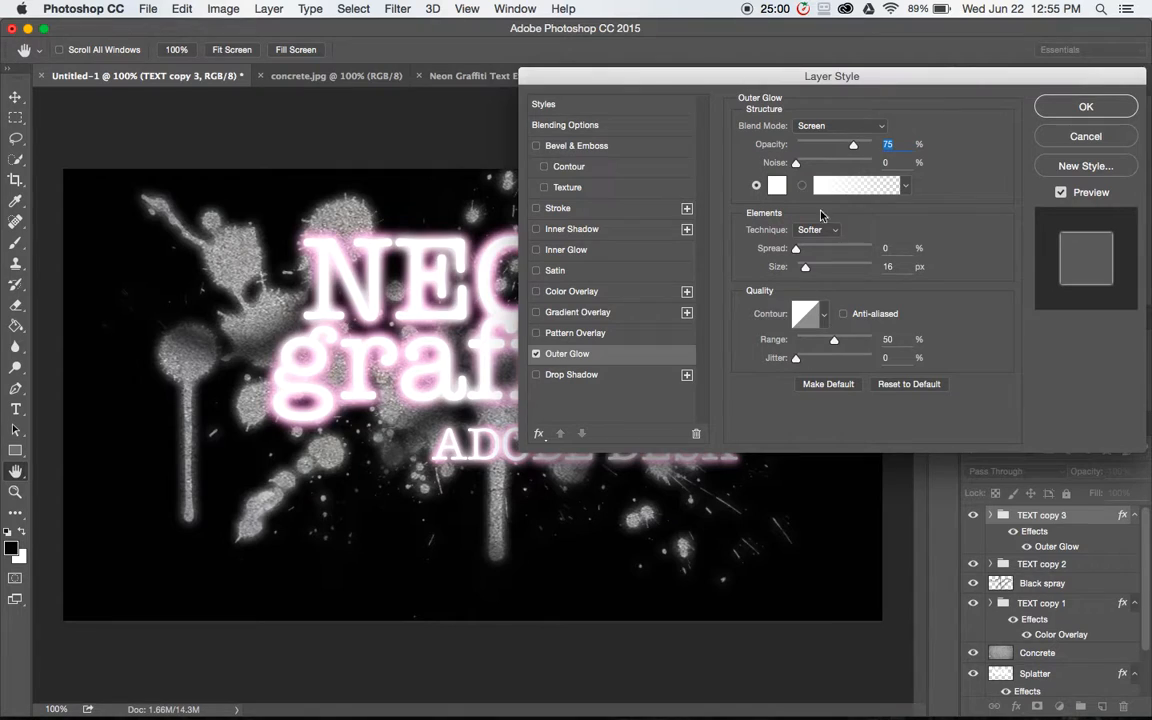
drag(806, 270, 802, 272)
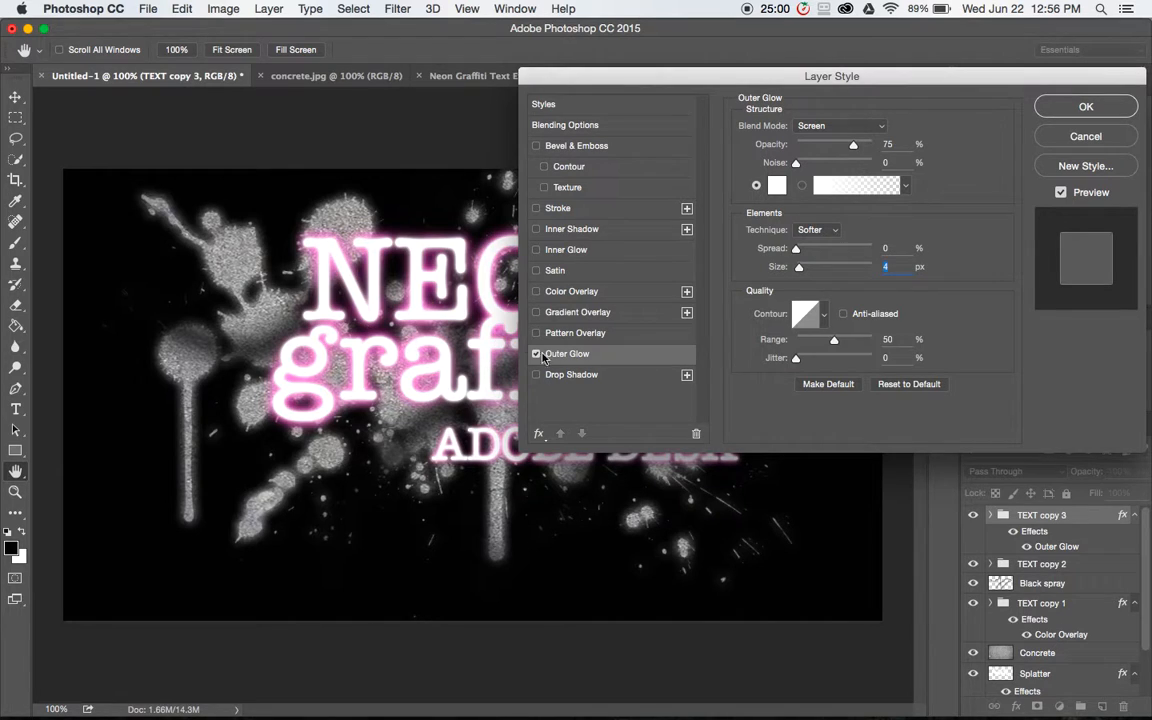
click(565, 250)
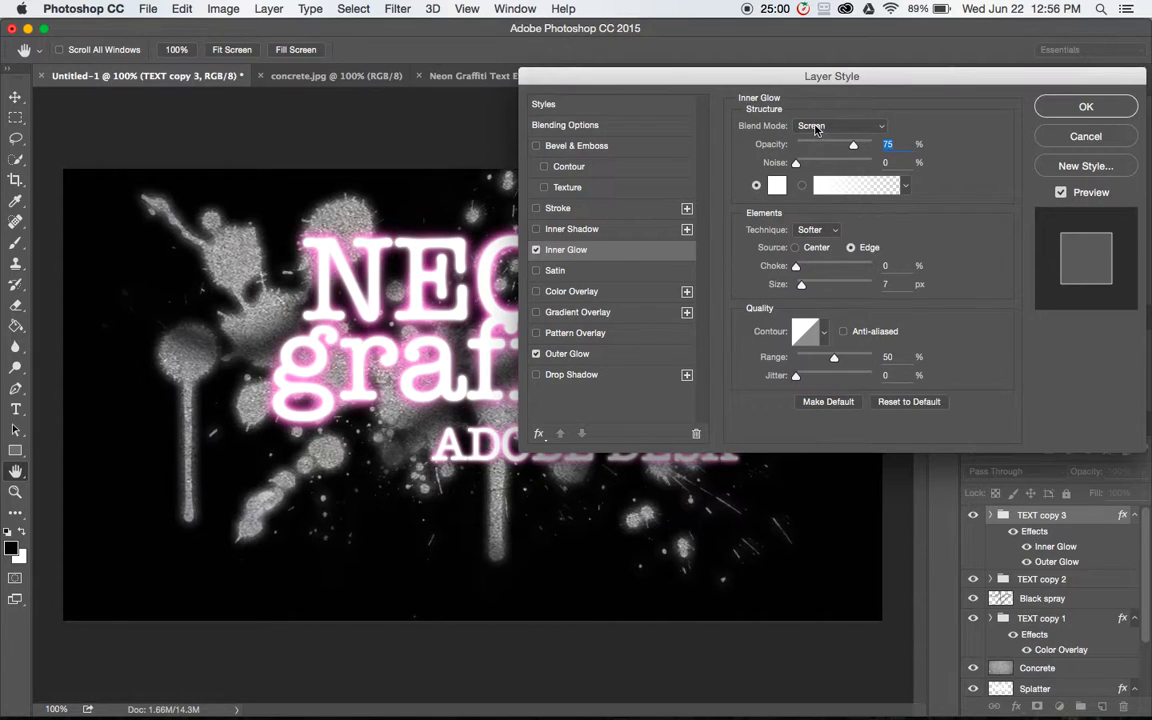
click(803, 286)
Add a pale pink Color Overlay (ffd8f9) to the TEXT copy 3 group and apply the layer style
click(577, 292)
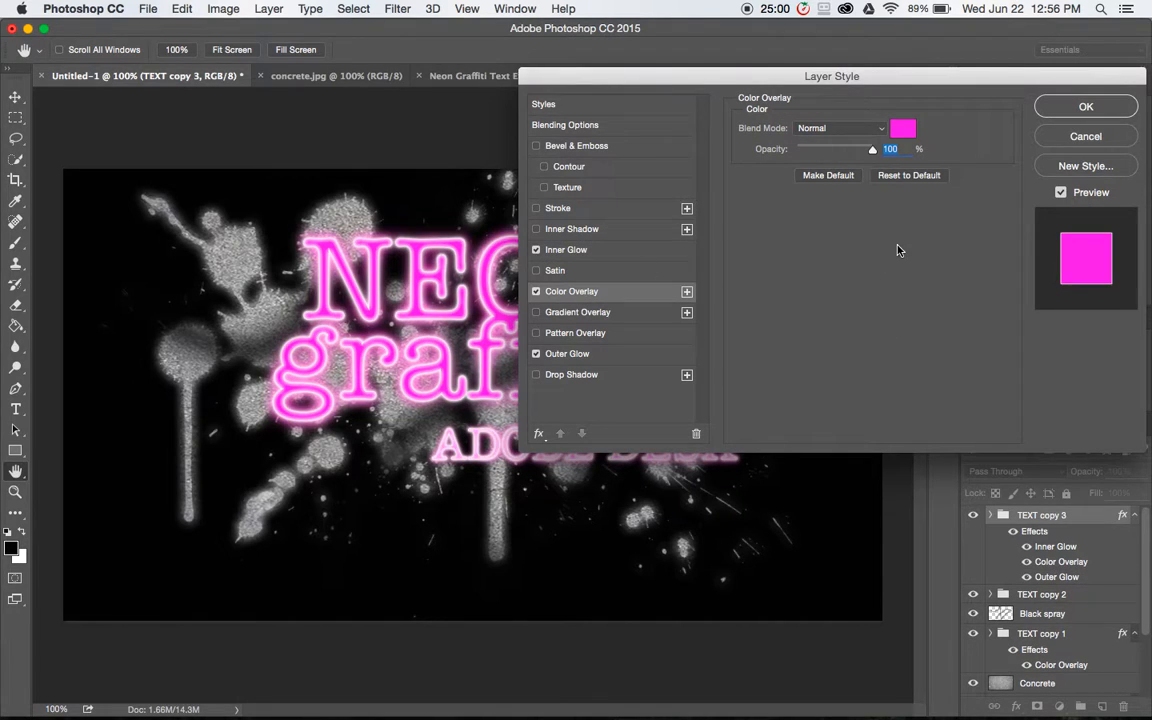
click(903, 131)
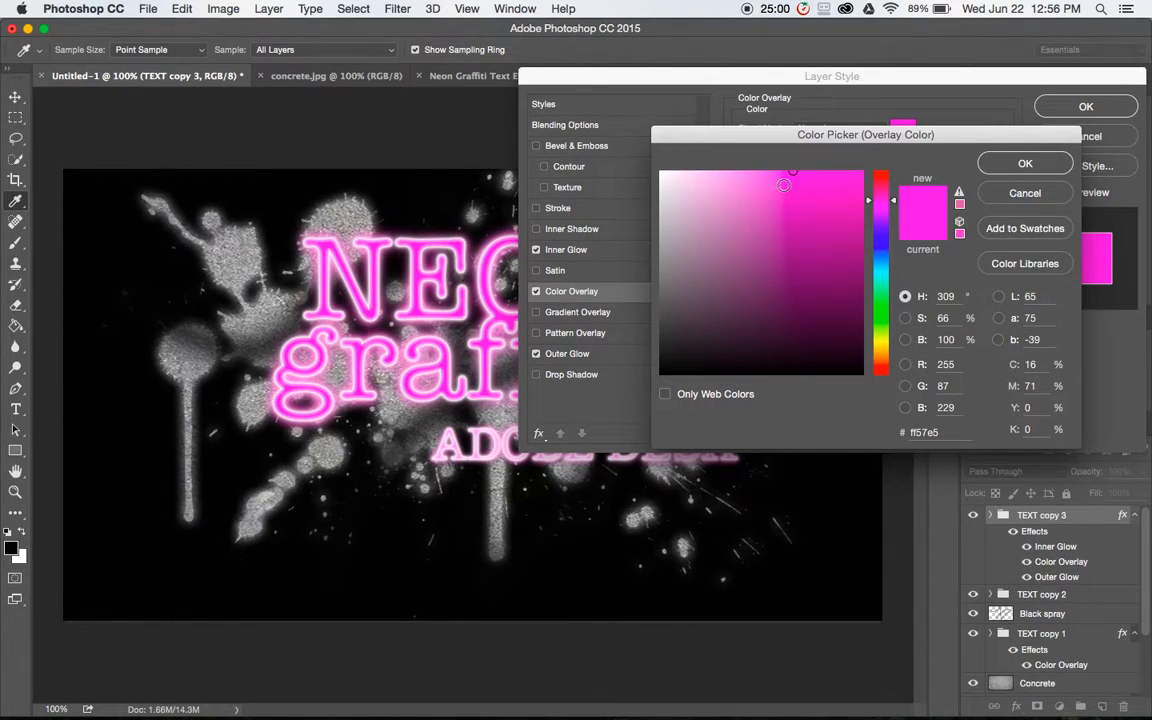
click(690, 170)
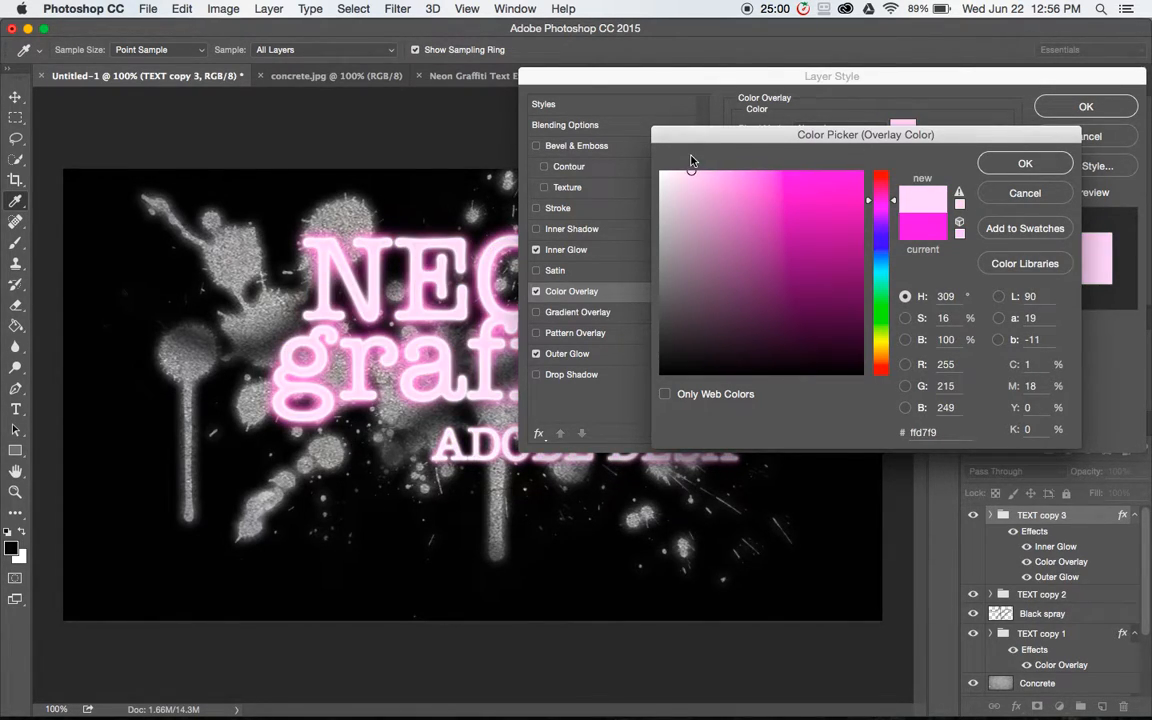
click(697, 172)
mouse_move(663, 187)
mouse_down()
mouse_move(658, 170)
mouse_move(641, 214)
mouse_up()
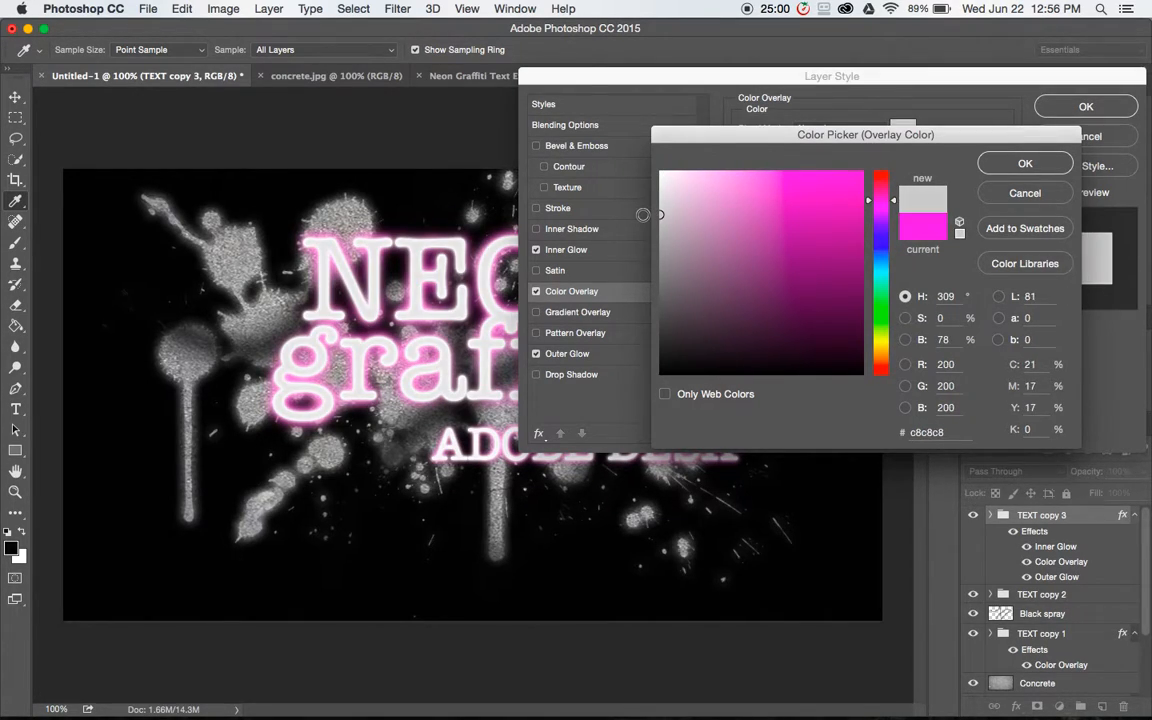
drag(692, 183, 690, 171)
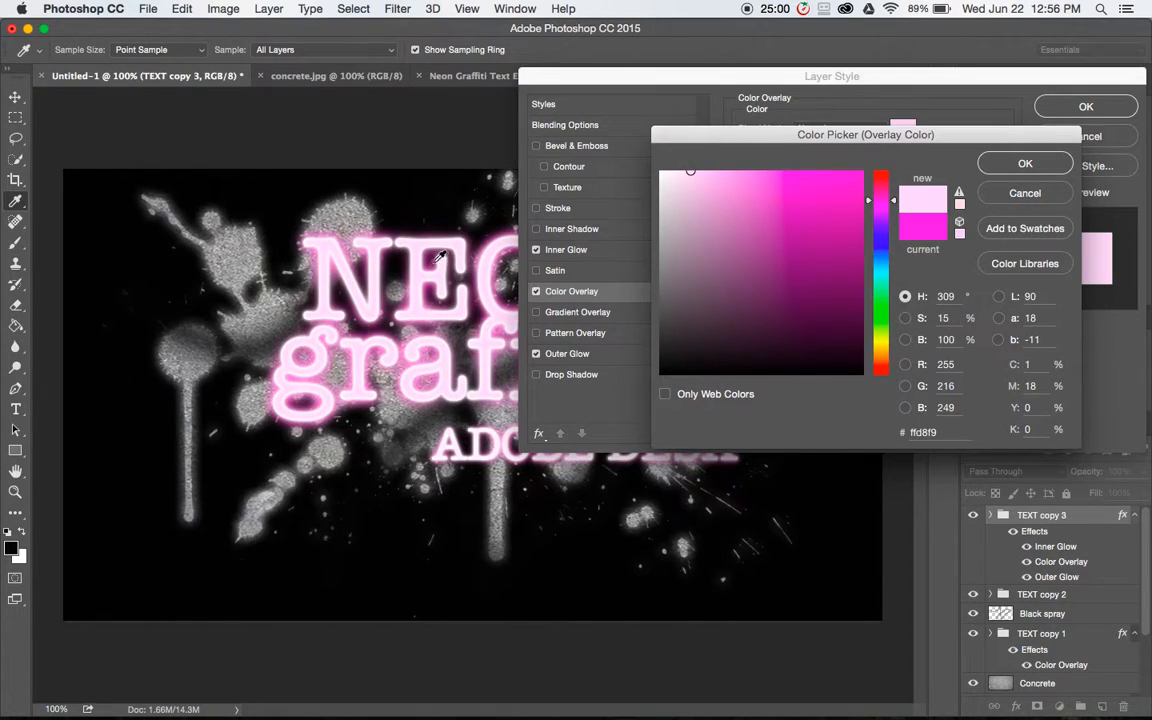
click(1022, 165)
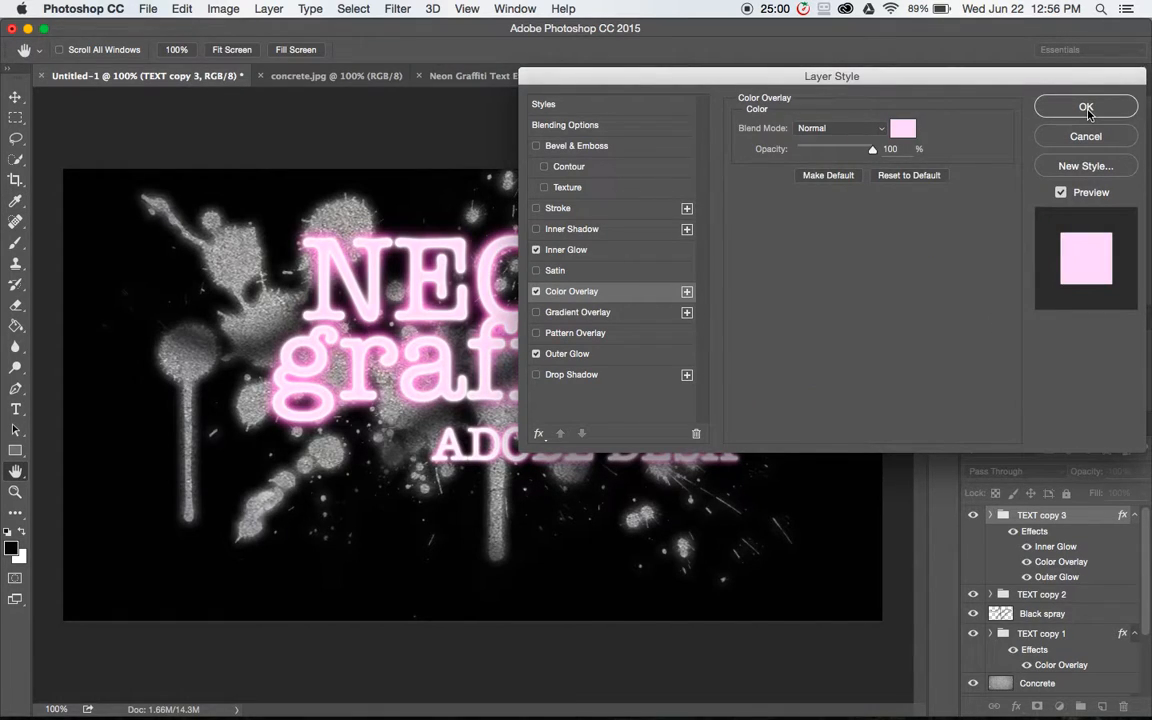
click(1085, 107)
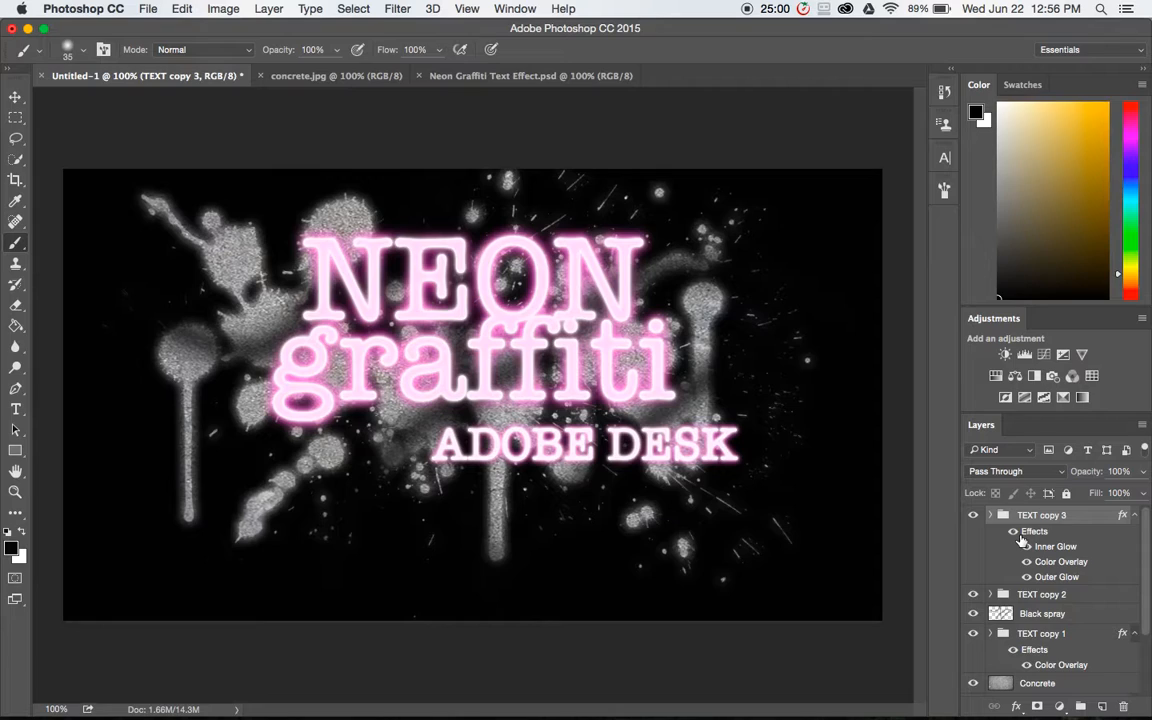
Duplicate the Concrete layer and rename the copy as Concrete 2
scroll(1020, 540, down, 3)
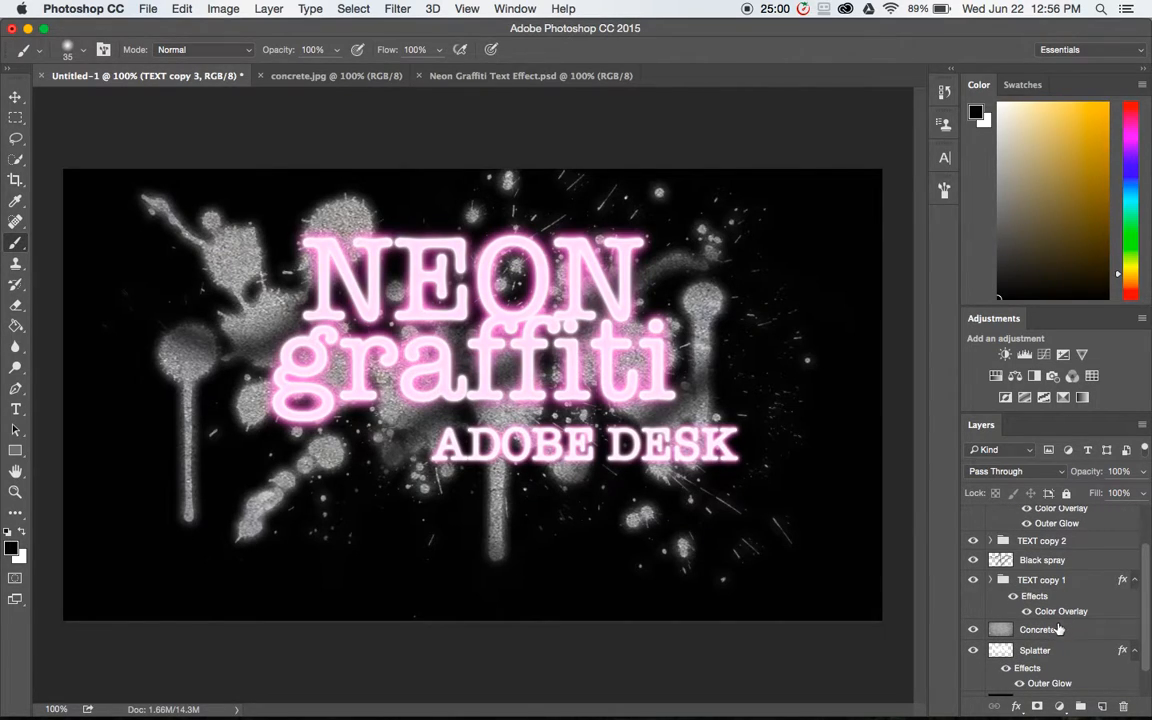
click(1055, 629)
drag(1052, 630, 1105, 710)
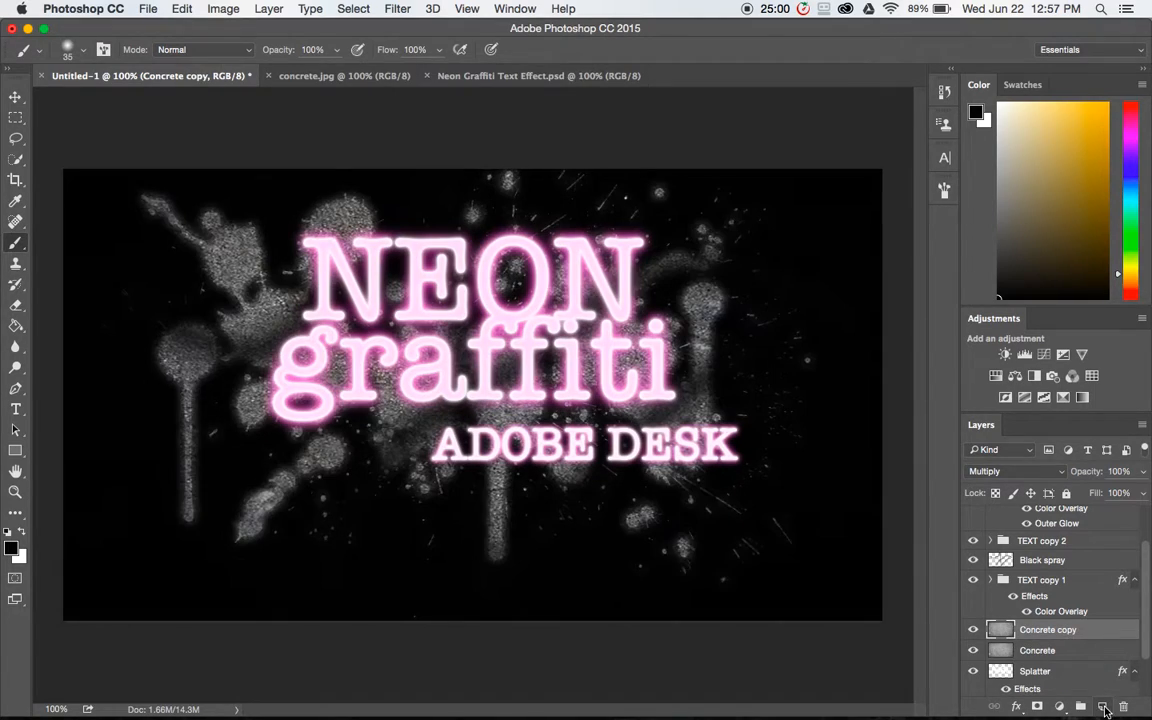
double_click(1048, 629)
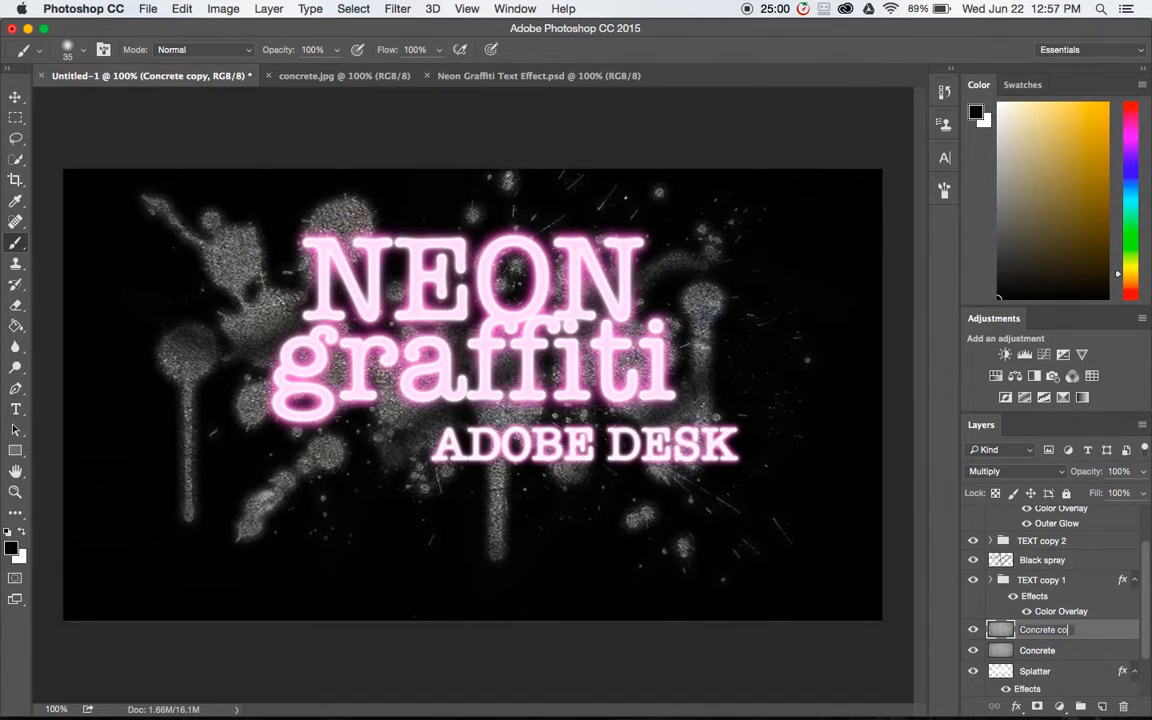
text(2)
key(Return)
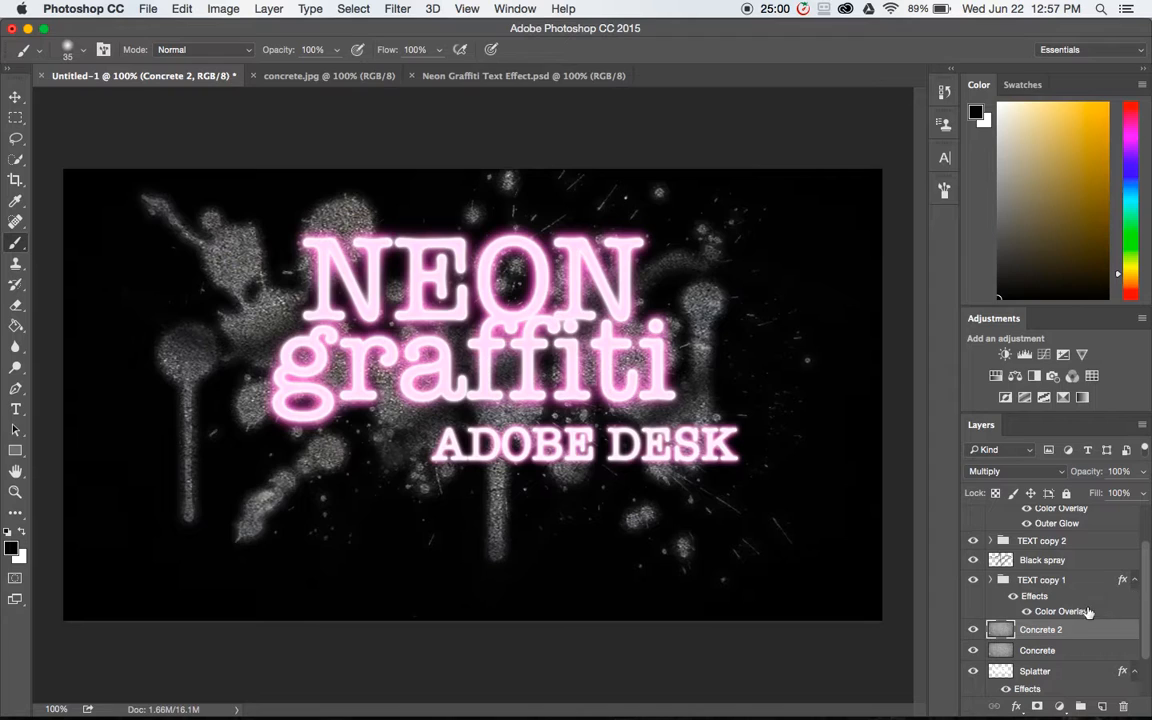
Move the Concrete 2 layer above the TEXT copy 3 group and set its opacity to 30%
drag(1052, 630, 1040, 512)
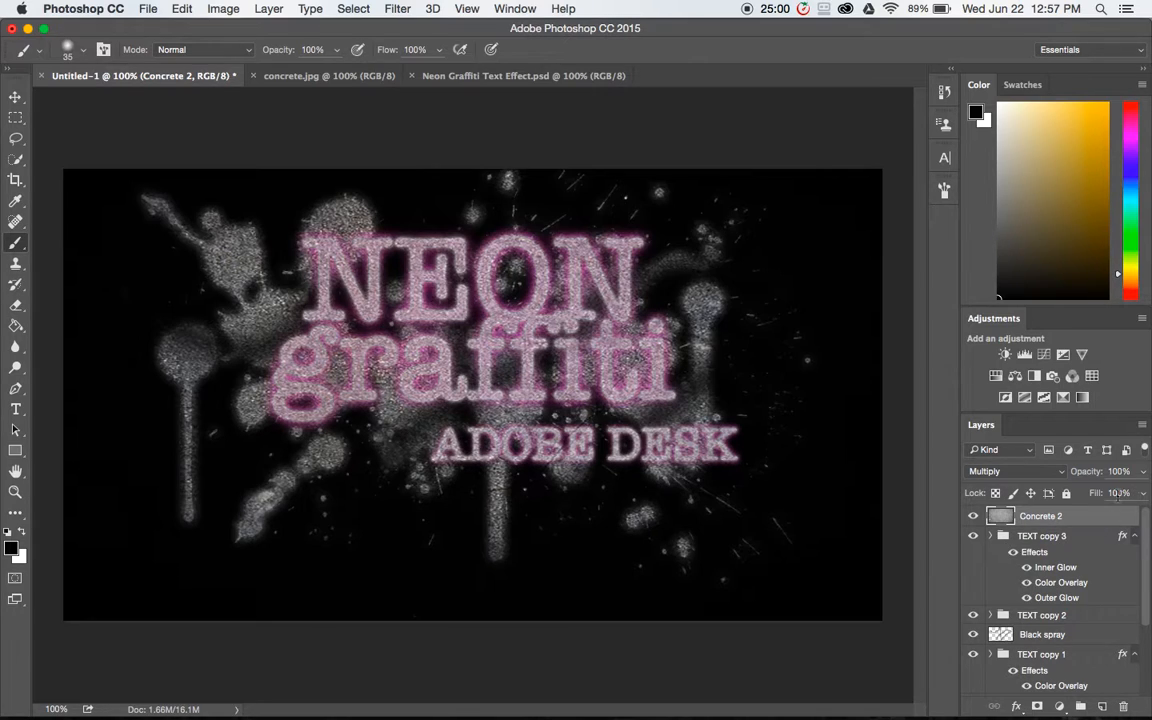
click(1145, 472)
drag(1140, 491, 1101, 497)
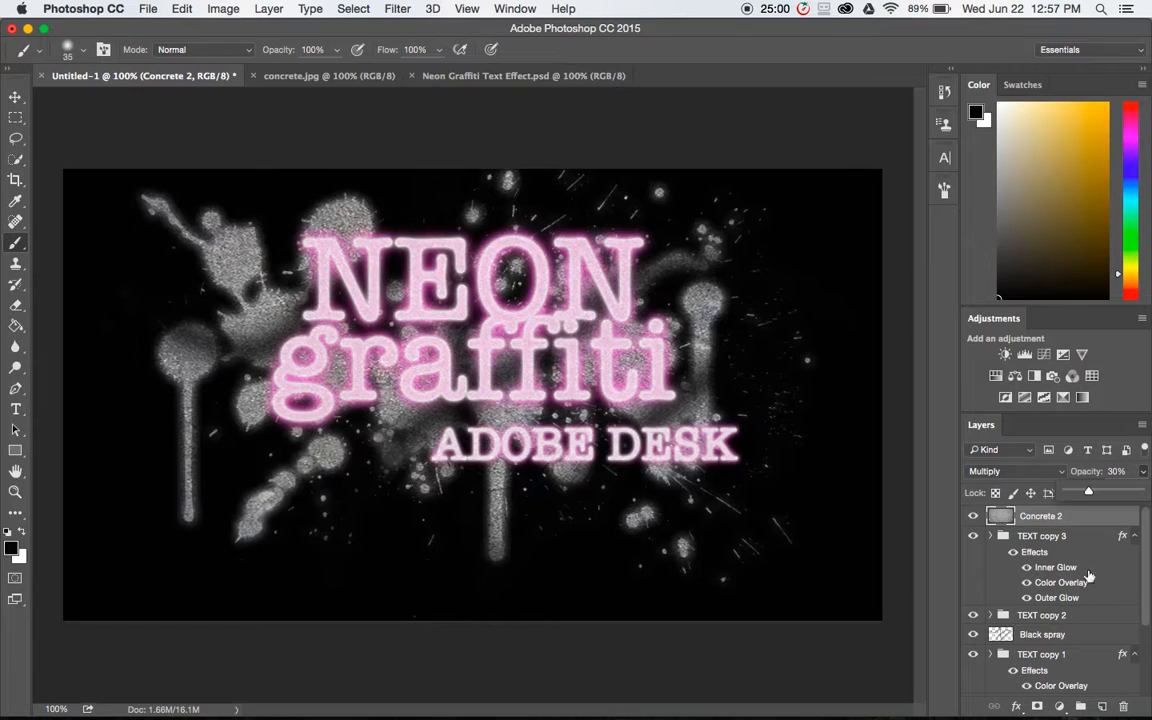
Create a new layer above Concrete 2 and name it Color
click(1101, 707)
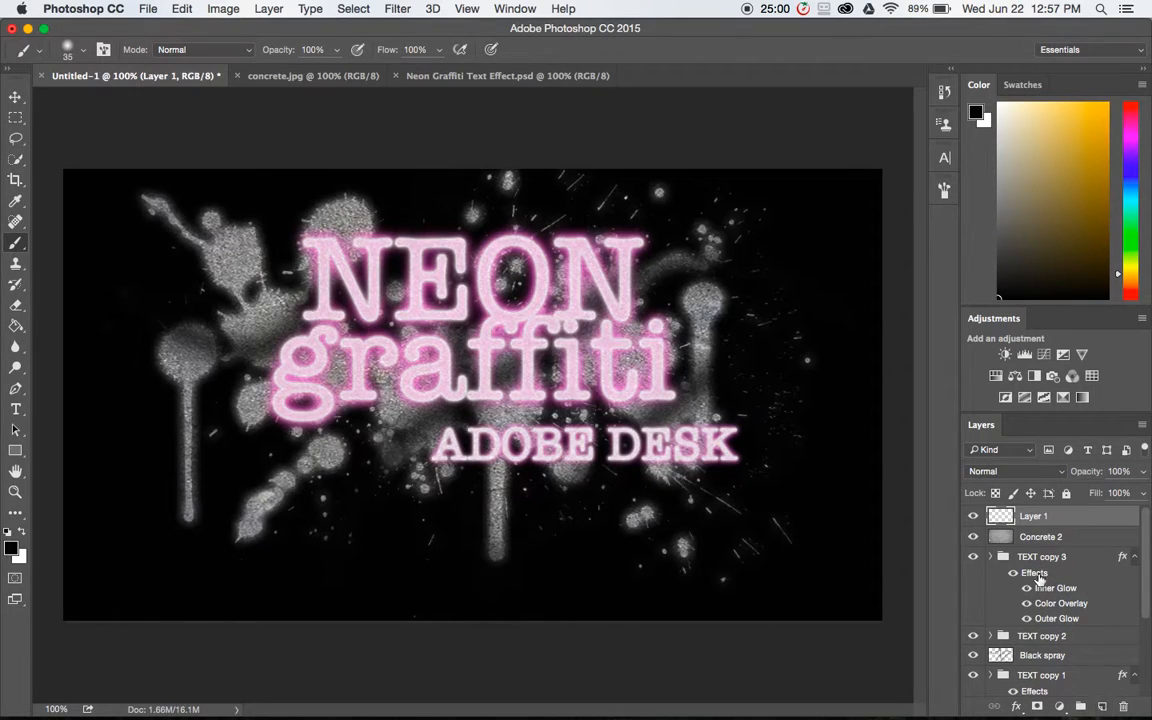
double_click(1035, 516)
text(Color)
key(Return)
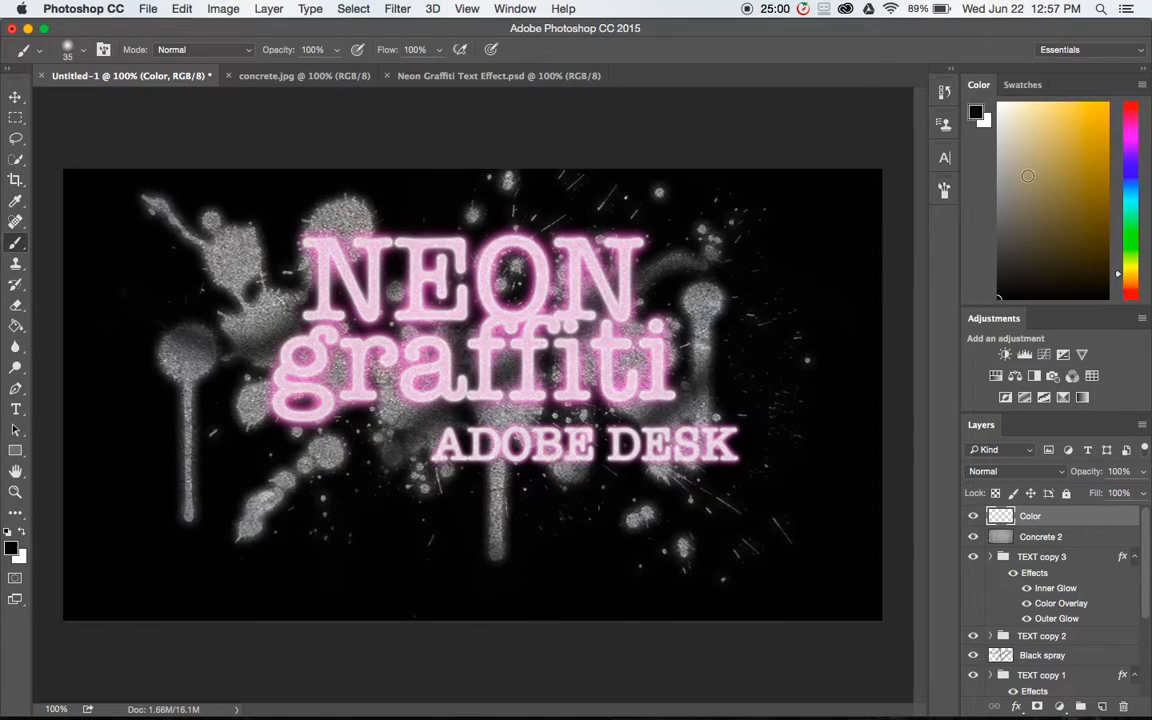
Paint a bright red area over the upper-right part of the artwork on the Color layer with a 100-pixel soft brush
click(1131, 106)
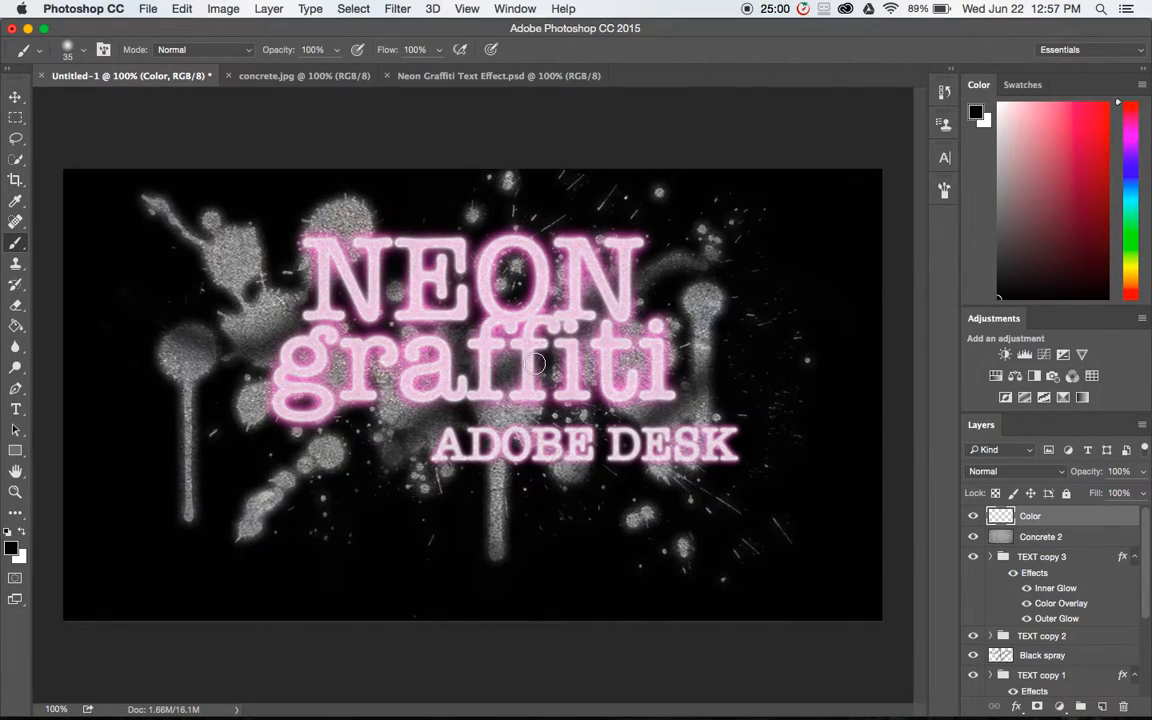
key(bracketright)
key(bracketright)
key(bracketright)
key(bracketright)
key(bracketright)
key(bracketright)
click(1107, 104)
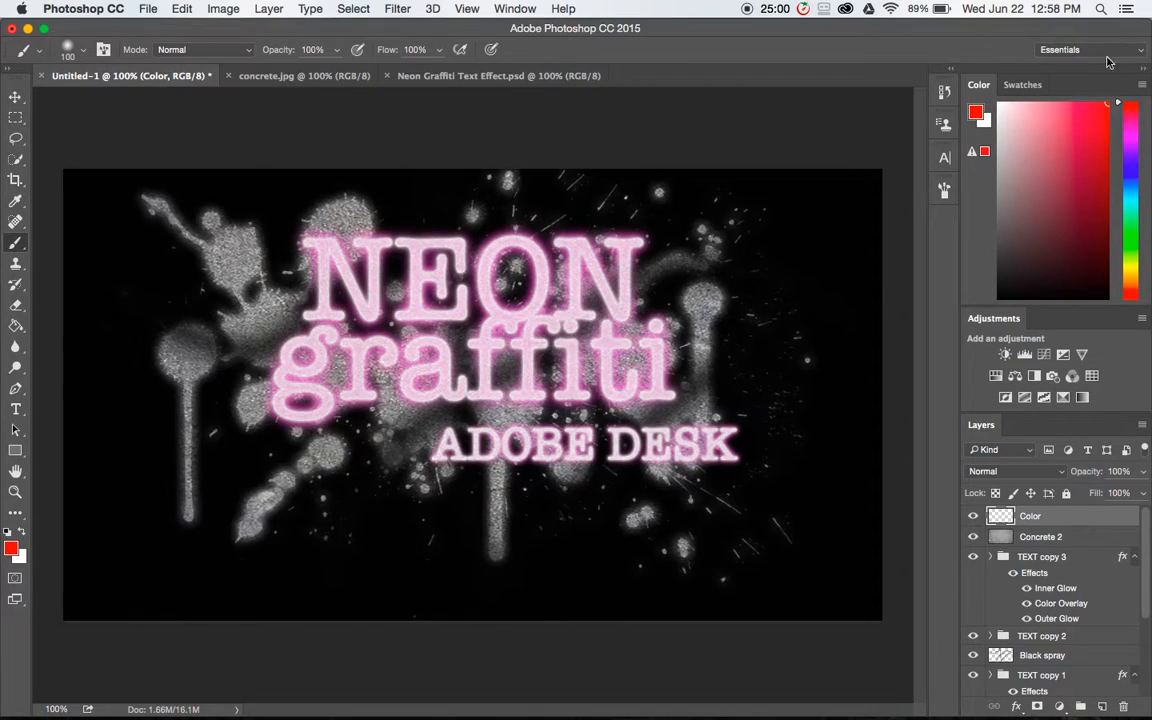
mouse_move(525, 212)
mouse_down()
mouse_move(445, 180)
mouse_move(585, 200)
mouse_move(757, 250)
mouse_move(630, 300)
mouse_move(700, 290)
mouse_move(800, 345)
mouse_move(750, 357)
mouse_up()
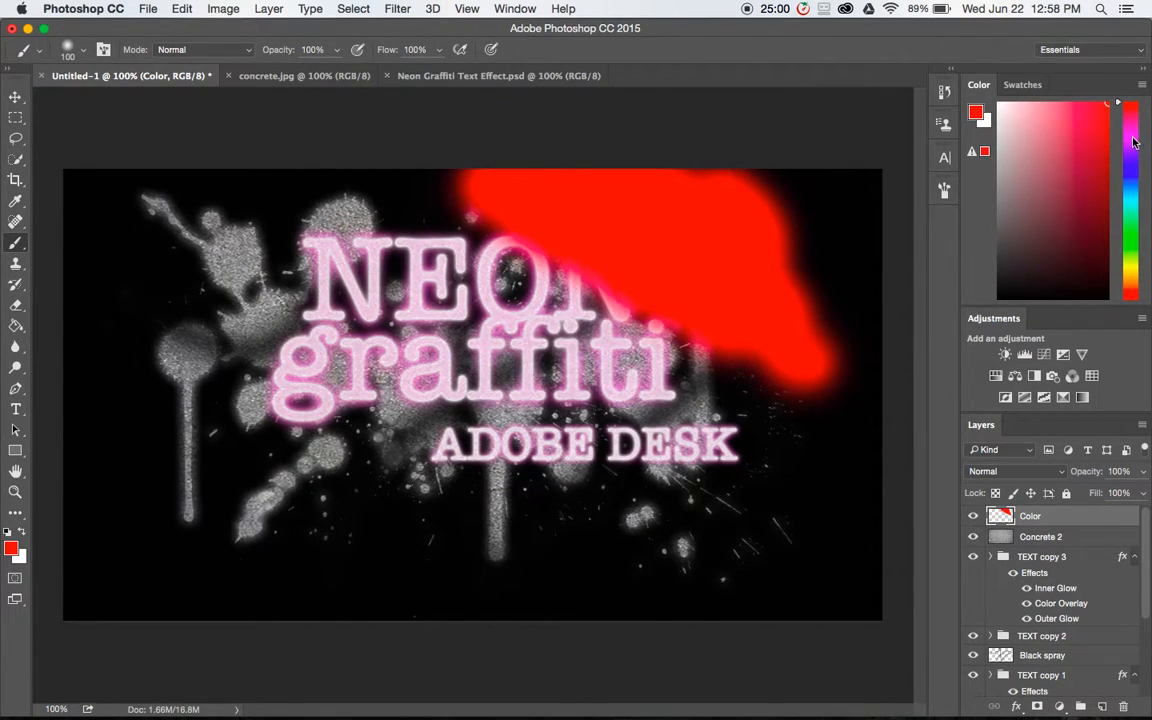
Paint a blue area across the artwork's upper left, plus green areas beneath it and along the lower centre, on the Color layer
click(1131, 169)
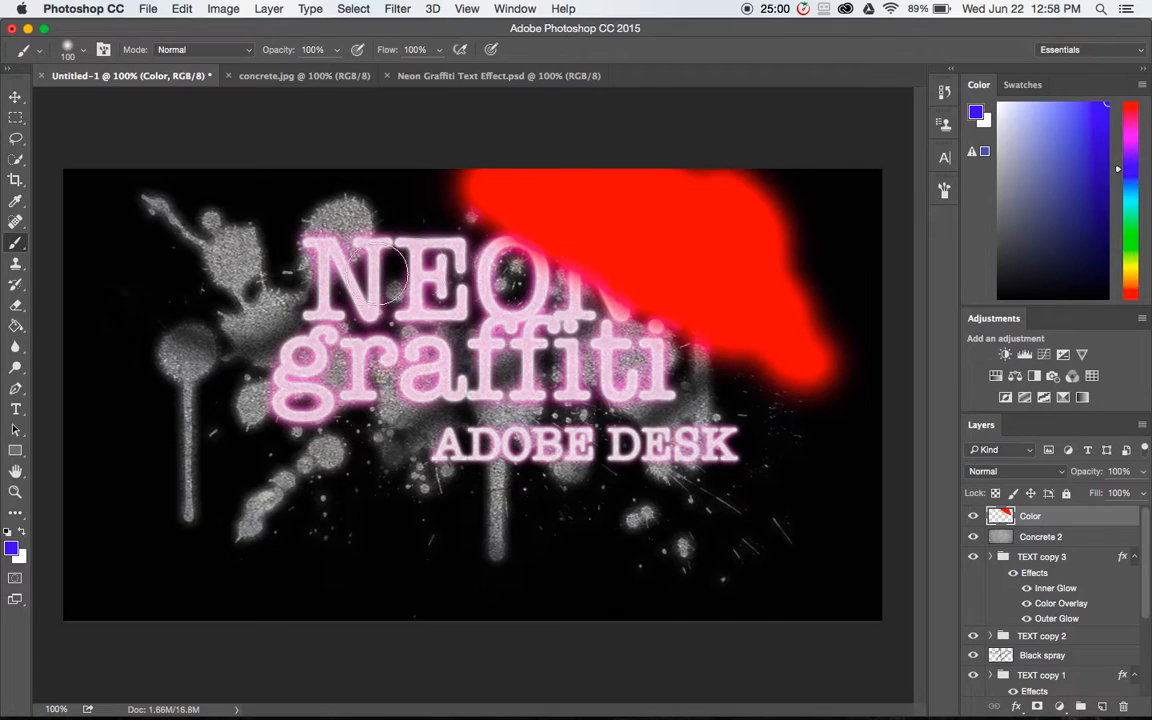
mouse_move(429, 226)
mouse_down()
mouse_move(177, 232)
mouse_move(302, 203)
mouse_move(138, 205)
mouse_move(276, 243)
mouse_move(427, 226)
mouse_move(441, 188)
mouse_move(494, 258)
mouse_move(454, 214)
mouse_move(509, 200)
mouse_up()
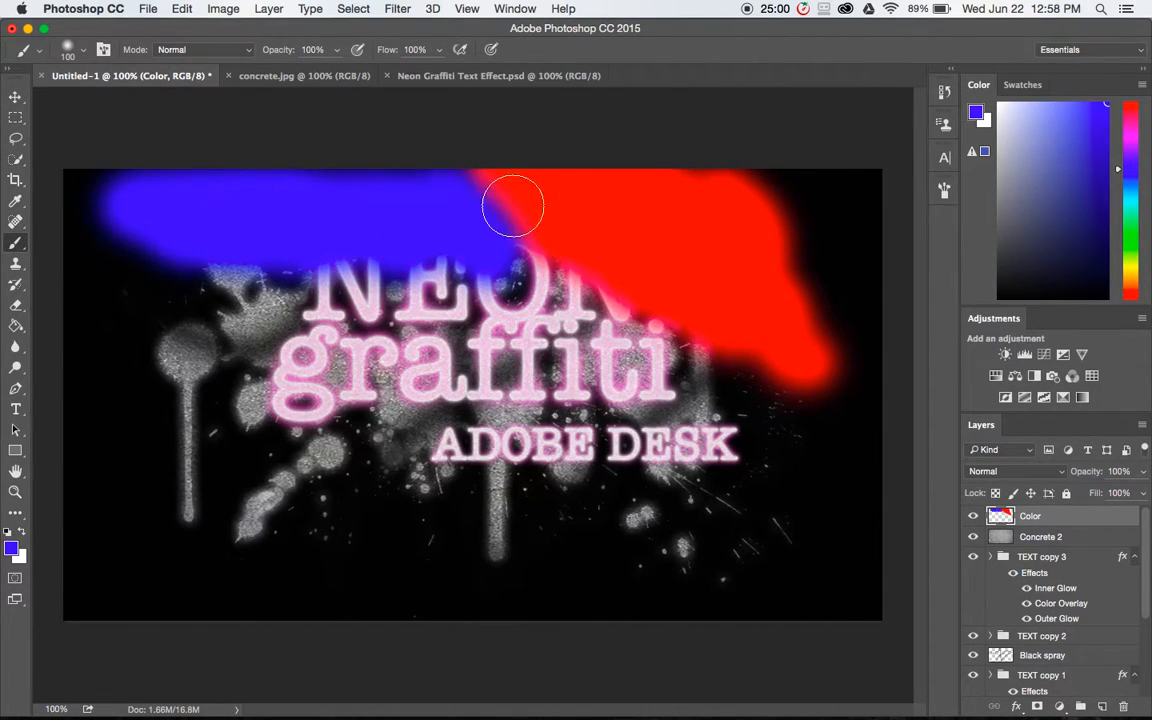
click(1134, 237)
mouse_move(392, 290)
mouse_down()
mouse_move(203, 306)
mouse_move(275, 254)
mouse_move(352, 298)
mouse_move(447, 279)
mouse_move(203, 351)
mouse_move(263, 318)
mouse_move(388, 287)
mouse_up()
drag(455, 535, 659, 532)
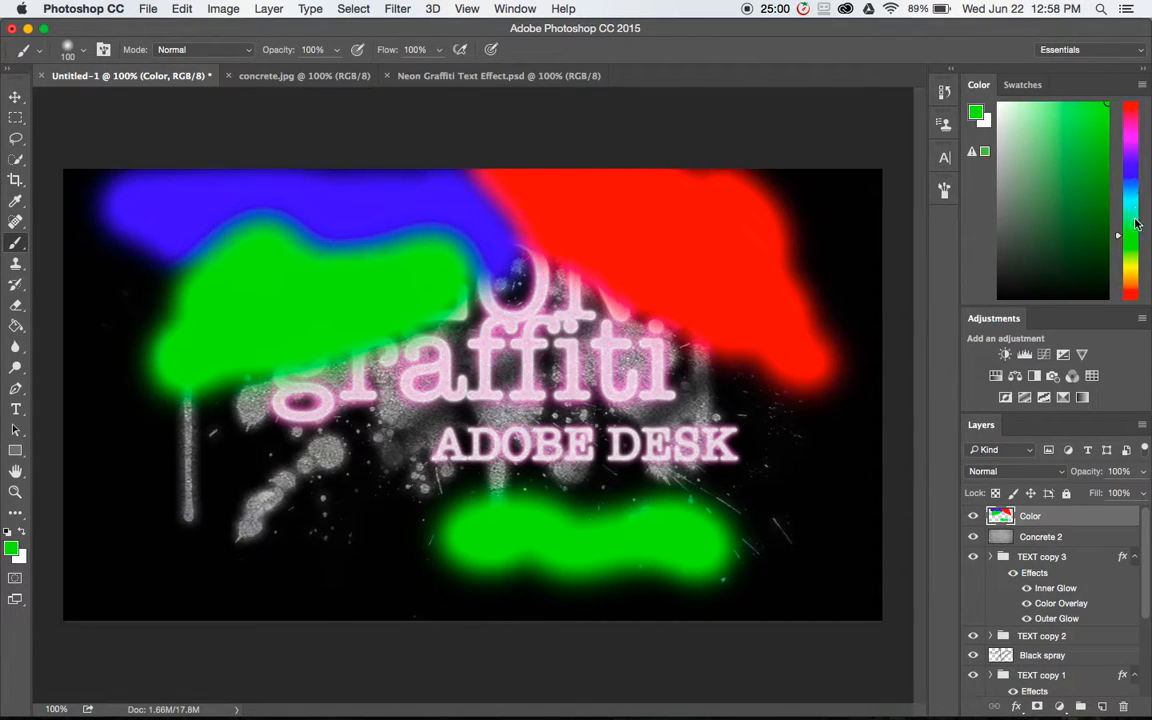
Paint yellow areas over the artwork's centre and lower left, and orange areas over the lower right and the left drip
click(1131, 272)
drag(1131, 278, 1131, 270)
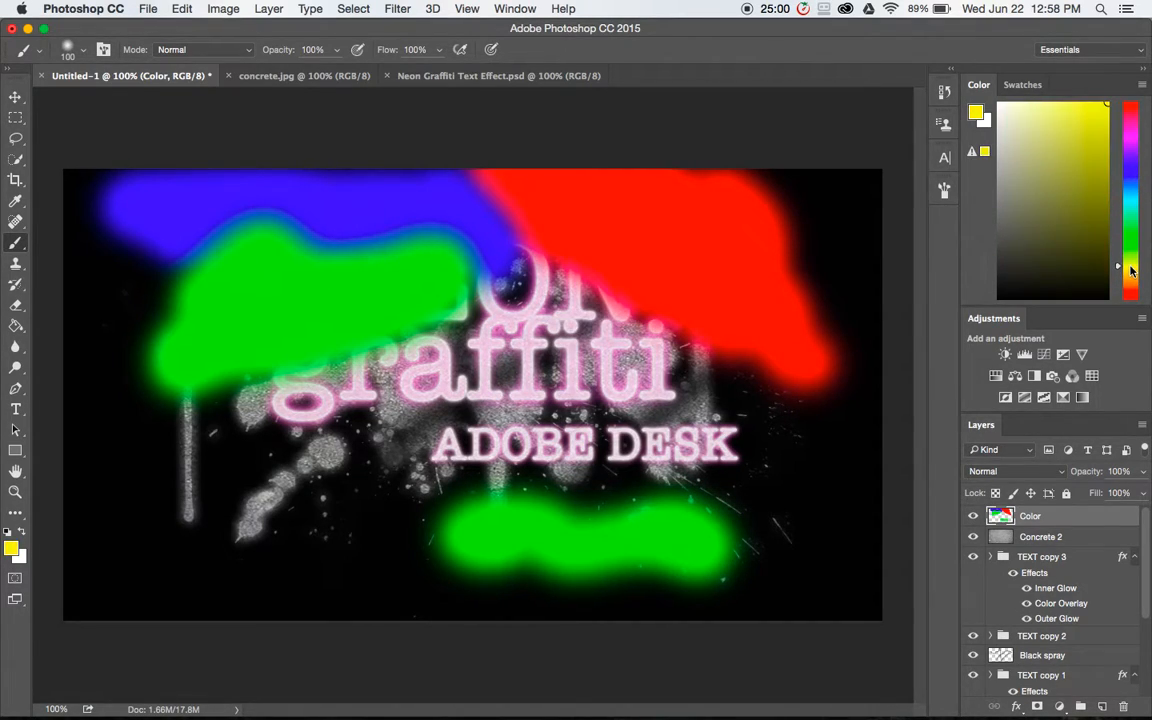
mouse_move(562, 330)
mouse_down()
mouse_move(500, 295)
mouse_move(570, 300)
mouse_move(683, 366)
mouse_move(674, 350)
mouse_move(563, 350)
mouse_move(444, 291)
mouse_up()
mouse_move(255, 500)
mouse_down()
mouse_move(256, 571)
mouse_move(281, 511)
mouse_move(270, 445)
mouse_up()
click(1131, 277)
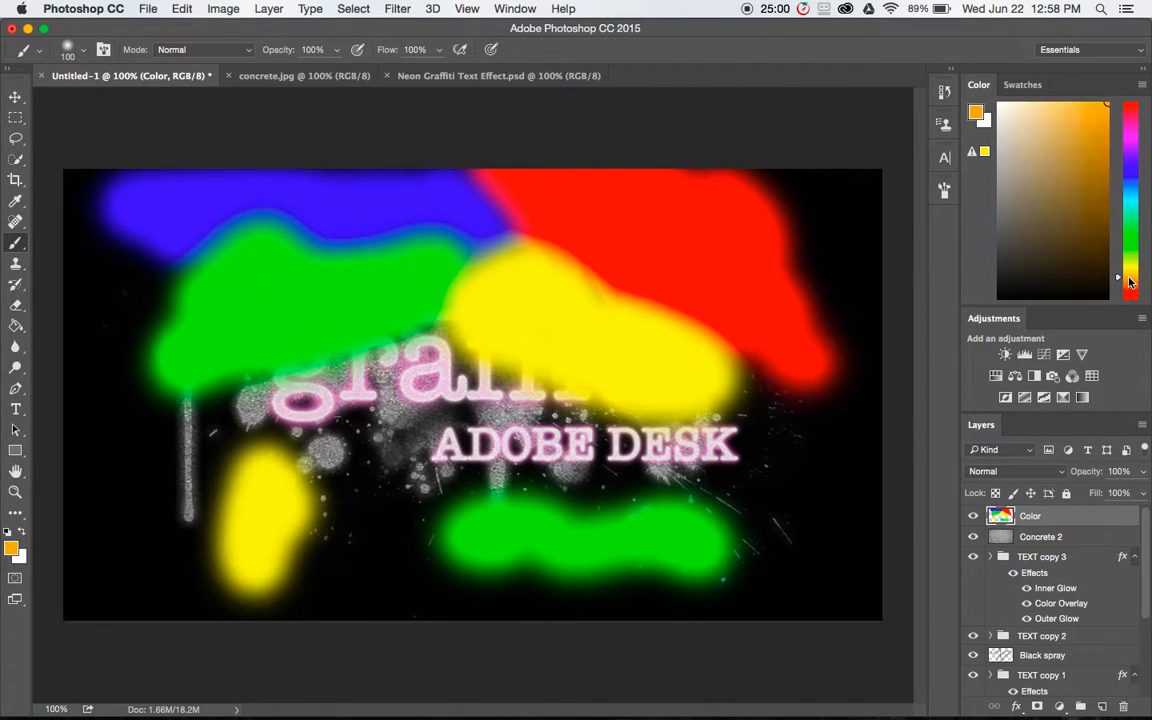
mouse_move(705, 462)
mouse_down()
mouse_move(577, 473)
mouse_move(607, 496)
mouse_move(545, 450)
mouse_move(592, 429)
mouse_move(756, 416)
mouse_move(761, 556)
mouse_move(728, 500)
mouse_move(691, 486)
mouse_move(764, 477)
mouse_move(753, 585)
mouse_move(763, 341)
mouse_move(758, 386)
mouse_up()
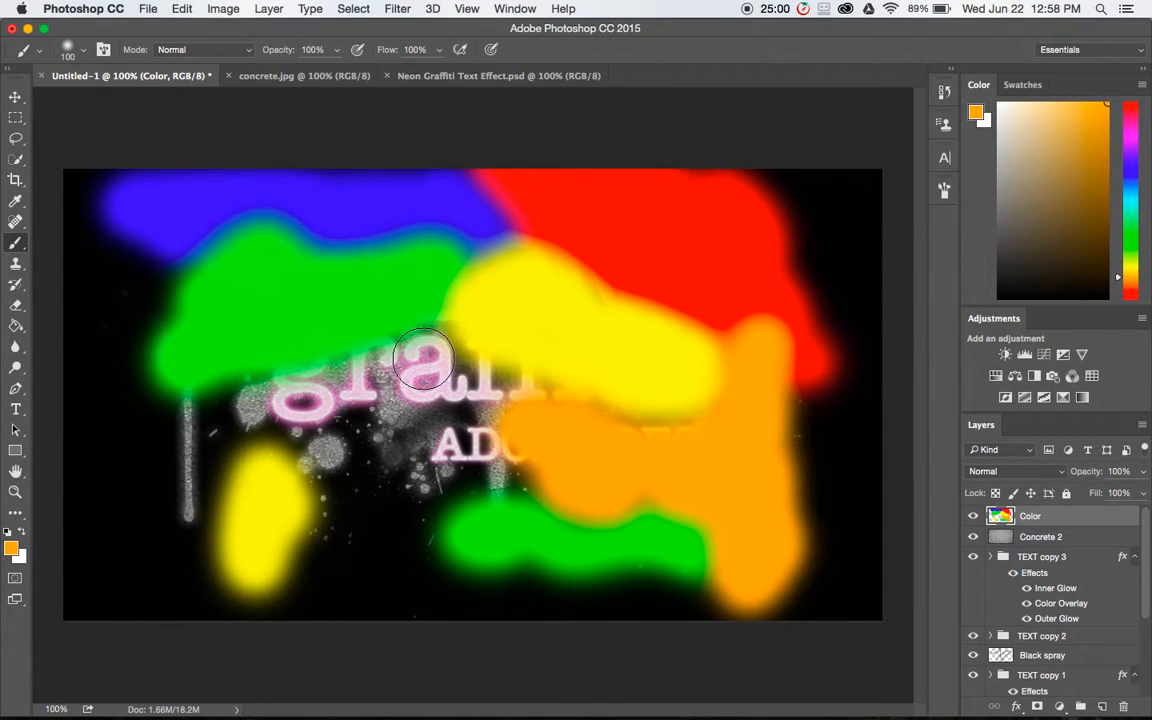
mouse_move(190, 406)
mouse_down()
mouse_move(185, 544)
mouse_move(165, 386)
mouse_up()
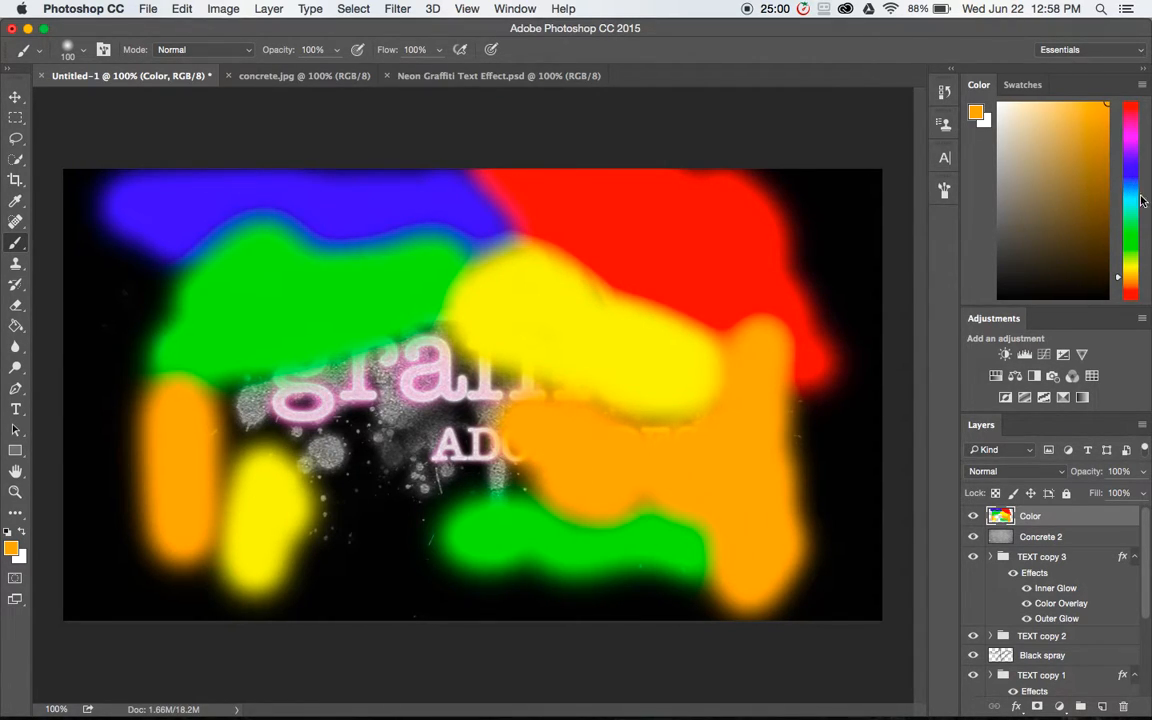
Fill the remaining uncovered artwork with magenta at the lower left-centre, blue in the centre and red over the left part of the title
click(1132, 140)
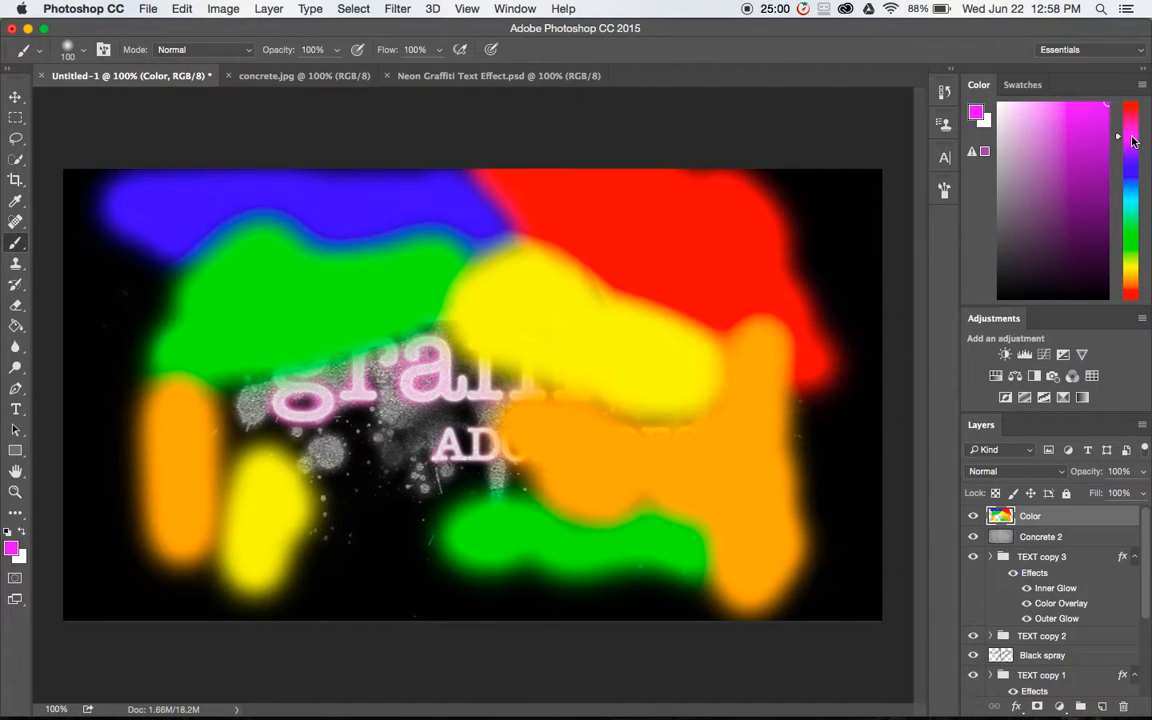
mouse_move(357, 548)
mouse_down()
mouse_move(325, 512)
mouse_move(439, 539)
mouse_move(387, 563)
mouse_move(338, 535)
mouse_move(419, 504)
mouse_move(297, 491)
mouse_move(337, 495)
mouse_up()
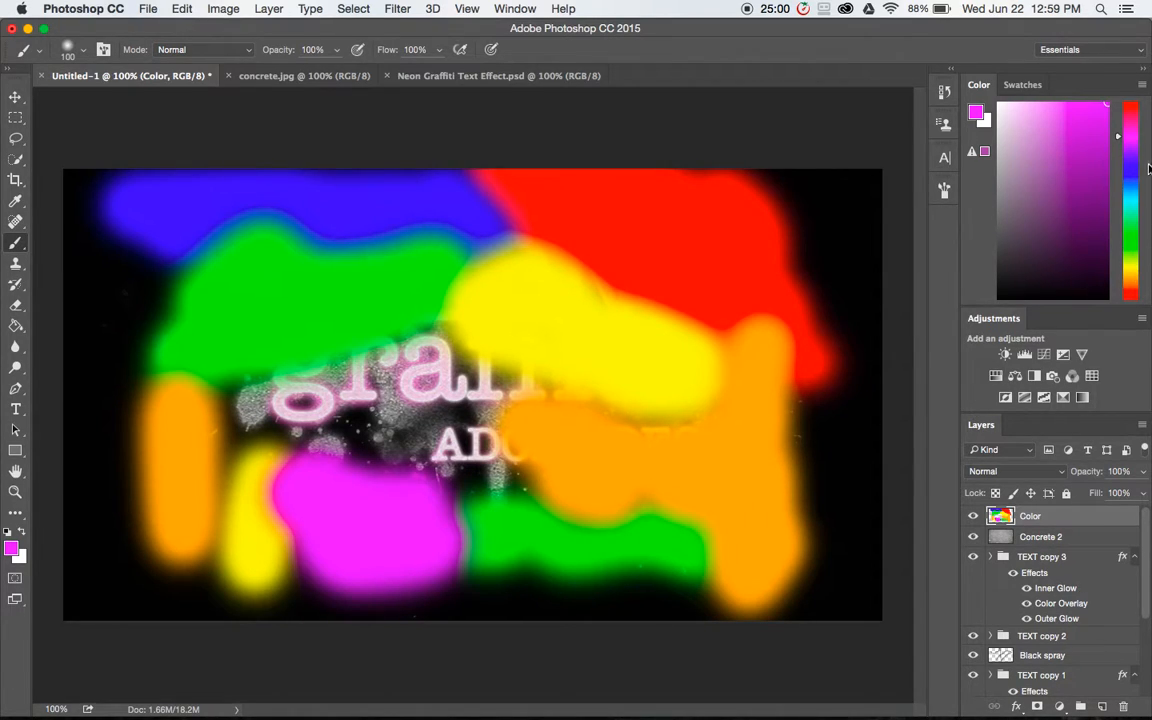
click(1131, 170)
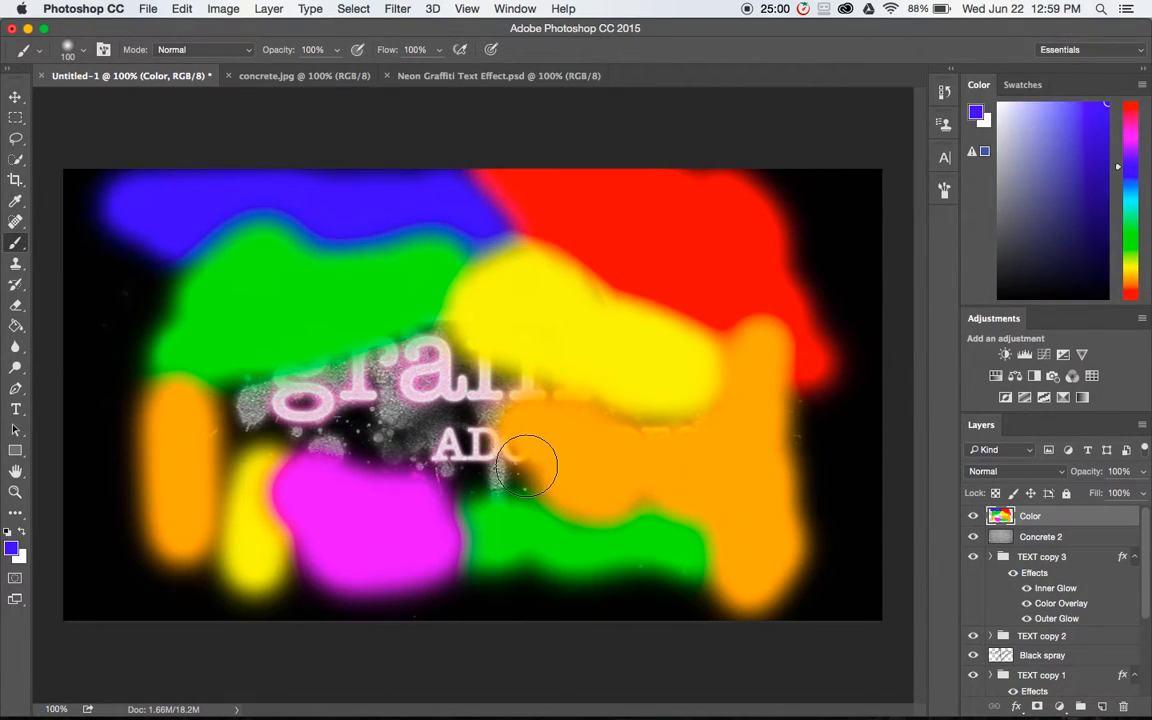
mouse_move(456, 480)
mouse_down()
mouse_move(470, 430)
mouse_move(425, 455)
mouse_move(465, 365)
mouse_move(561, 405)
mouse_move(465, 383)
mouse_move(465, 401)
mouse_move(447, 352)
mouse_move(420, 325)
mouse_up()
drag(1131, 135, 1126, 90)
mouse_move(203, 440)
mouse_down()
mouse_move(430, 300)
mouse_move(280, 398)
mouse_move(330, 405)
mouse_move(378, 393)
mouse_move(215, 440)
mouse_up()
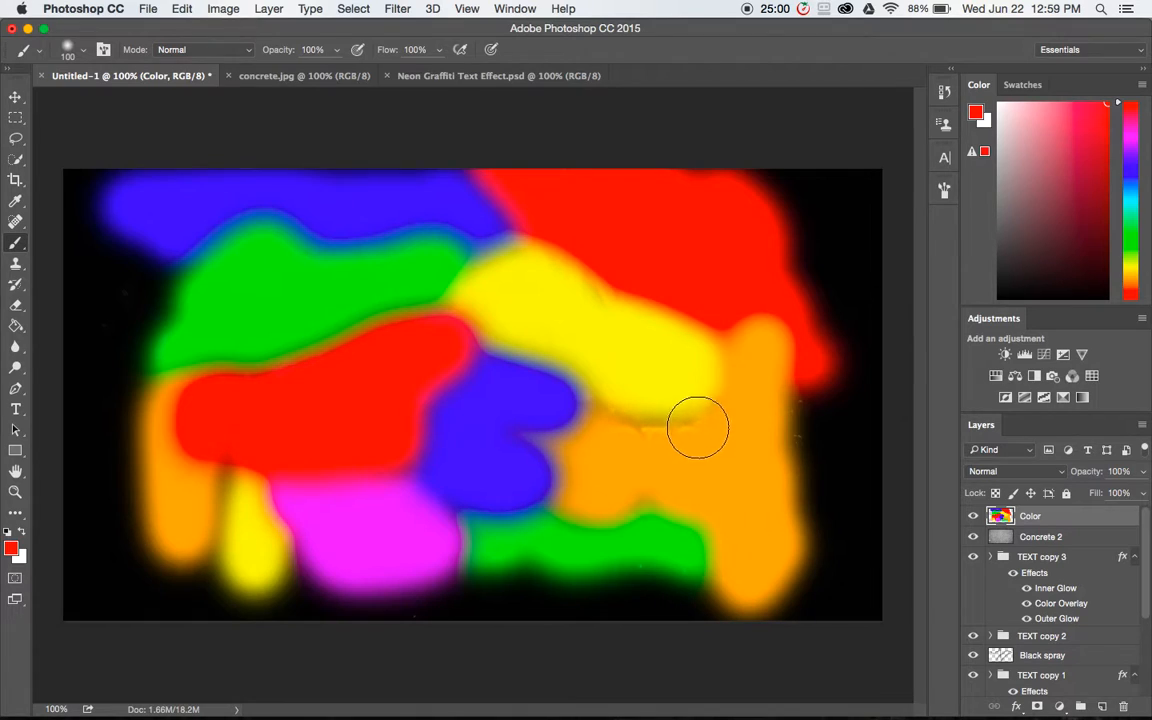
Touch up the orange area along the yellow's lower edge and extend the green area at the lower centre downward
click(1132, 277)
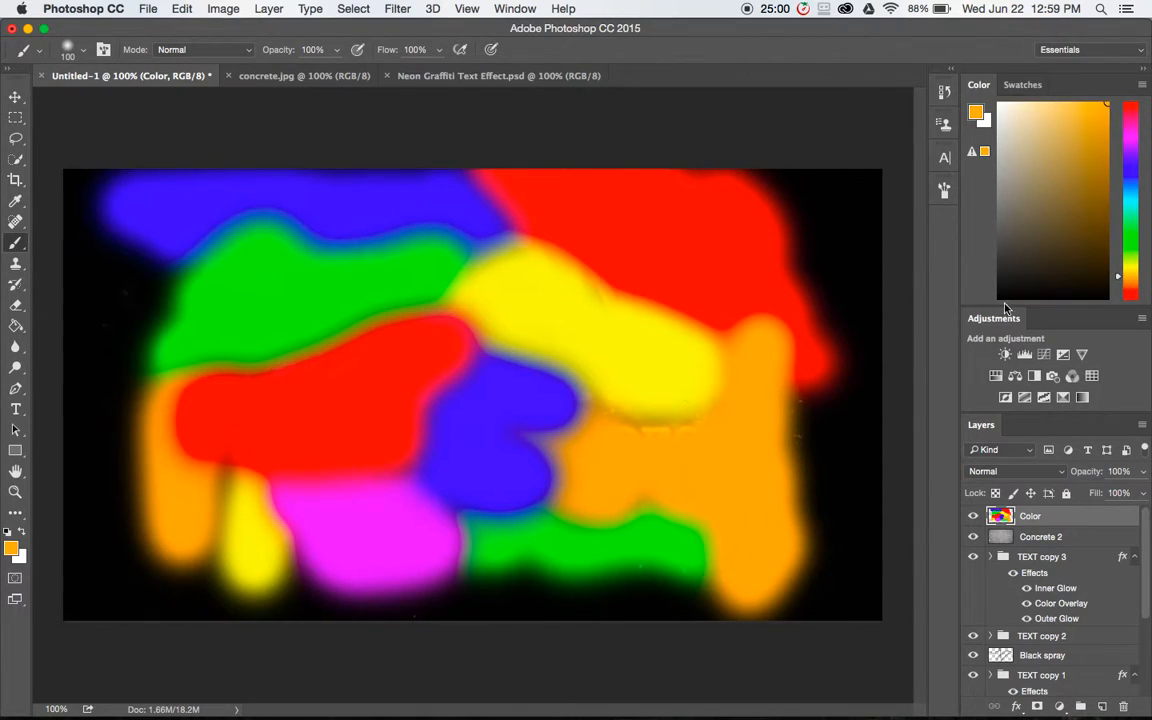
mouse_move(630, 423)
mouse_down()
mouse_move(687, 436)
mouse_move(715, 418)
mouse_up()
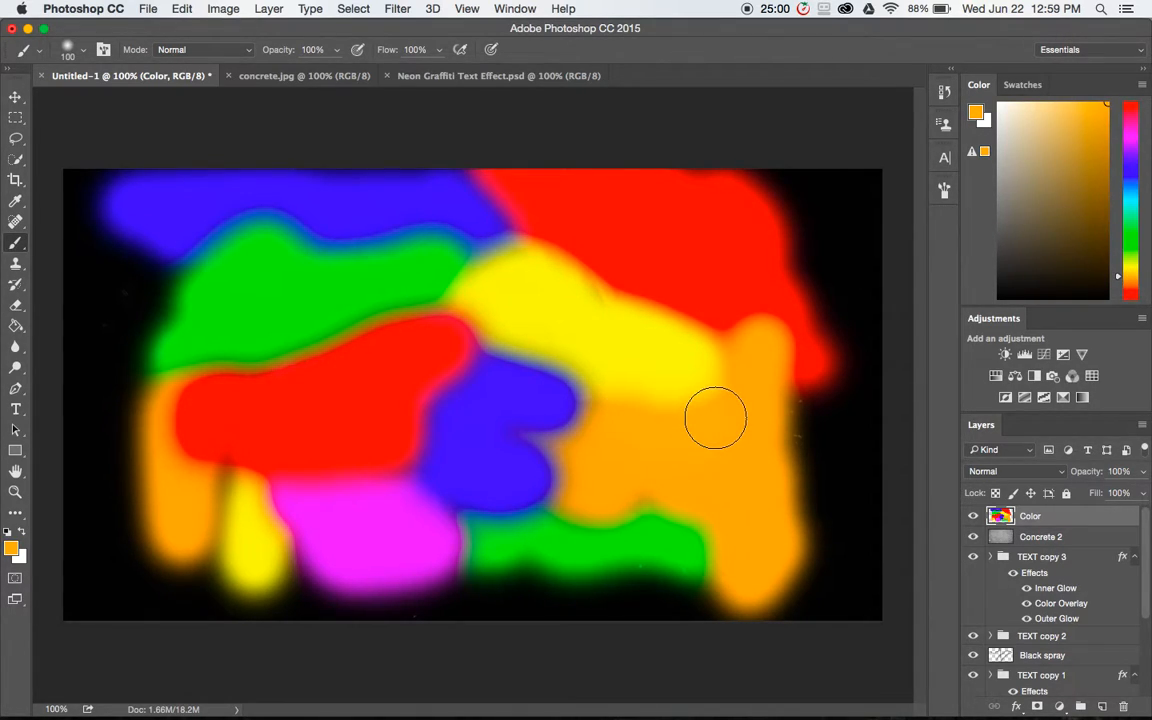
click(1132, 232)
drag(690, 582, 617, 571)
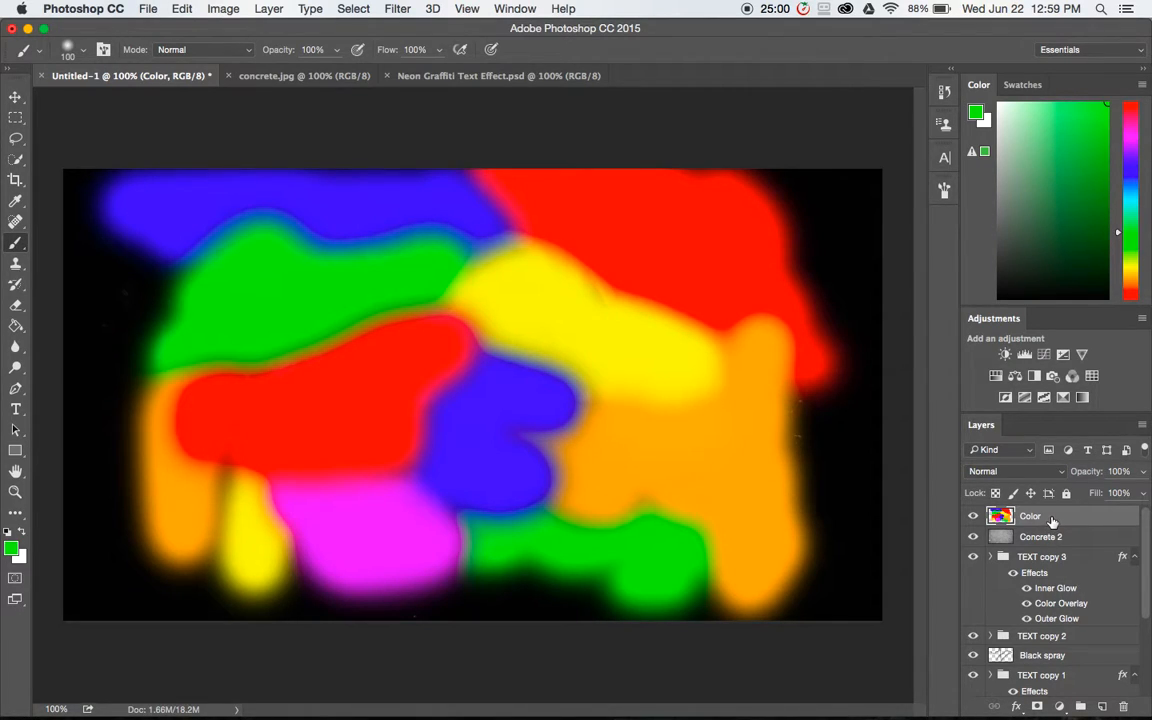
Apply a Gaussian Blur with a 27.5-pixel radius to the Color layer and set its blend mode to Overlay
click(397, 8)
mouse_move(510, 197)
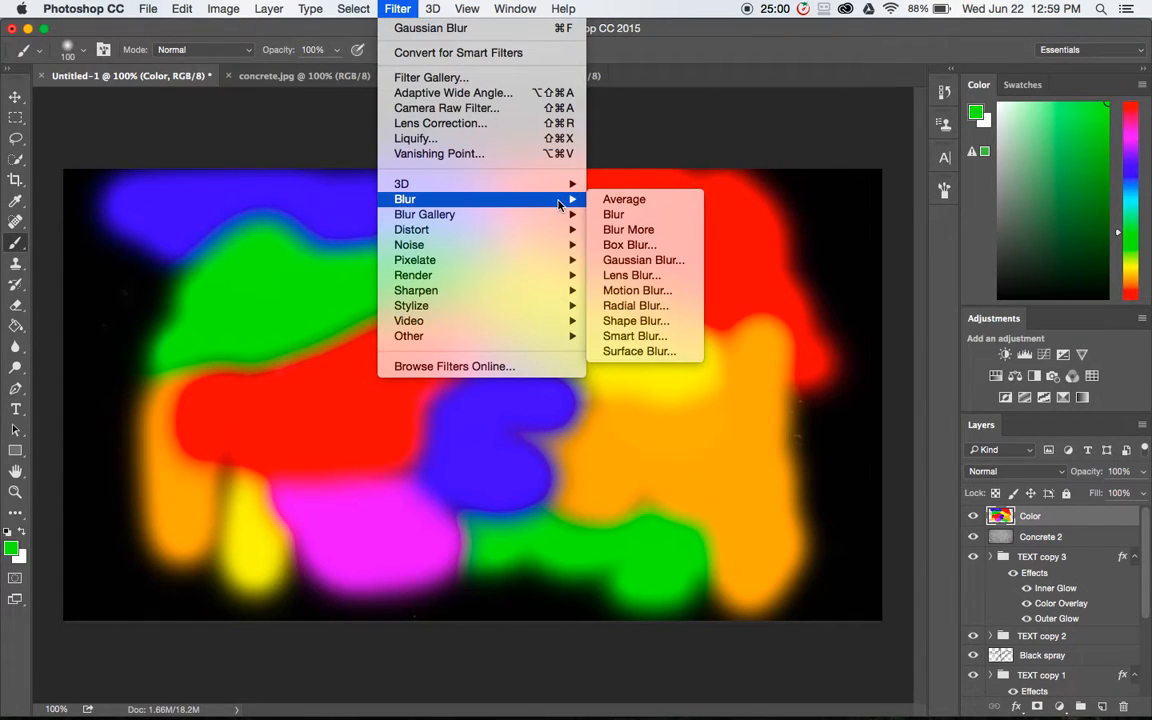
click(628, 260)
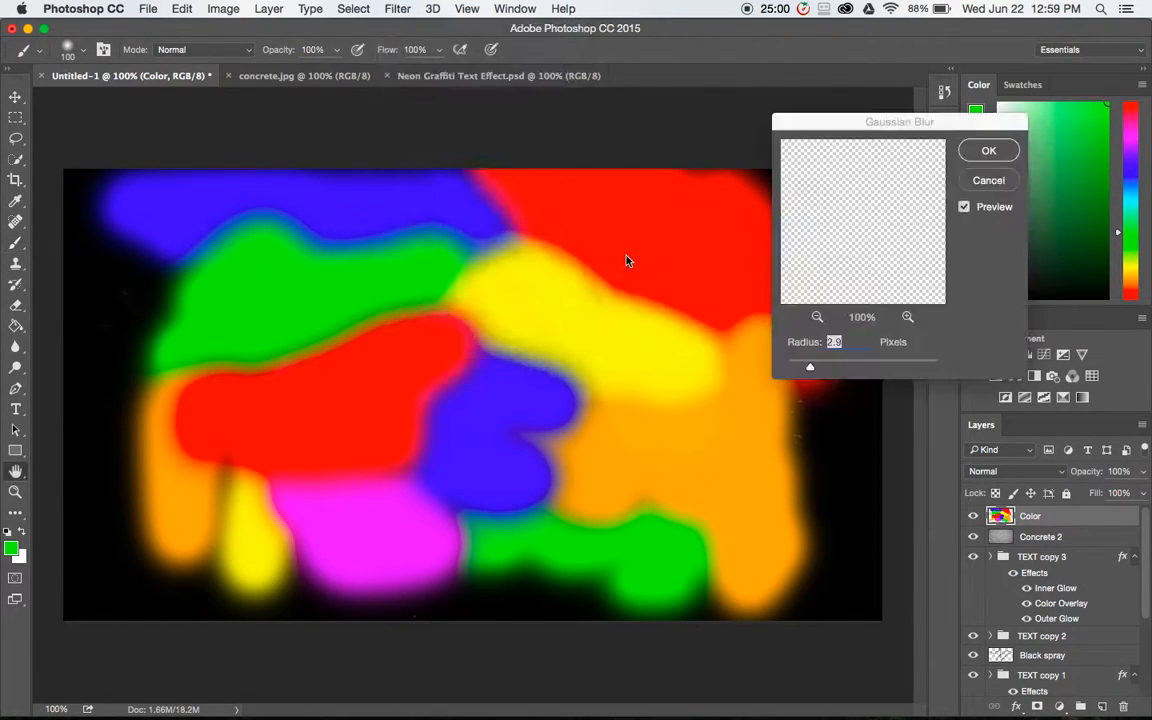
drag(810, 370, 865, 364)
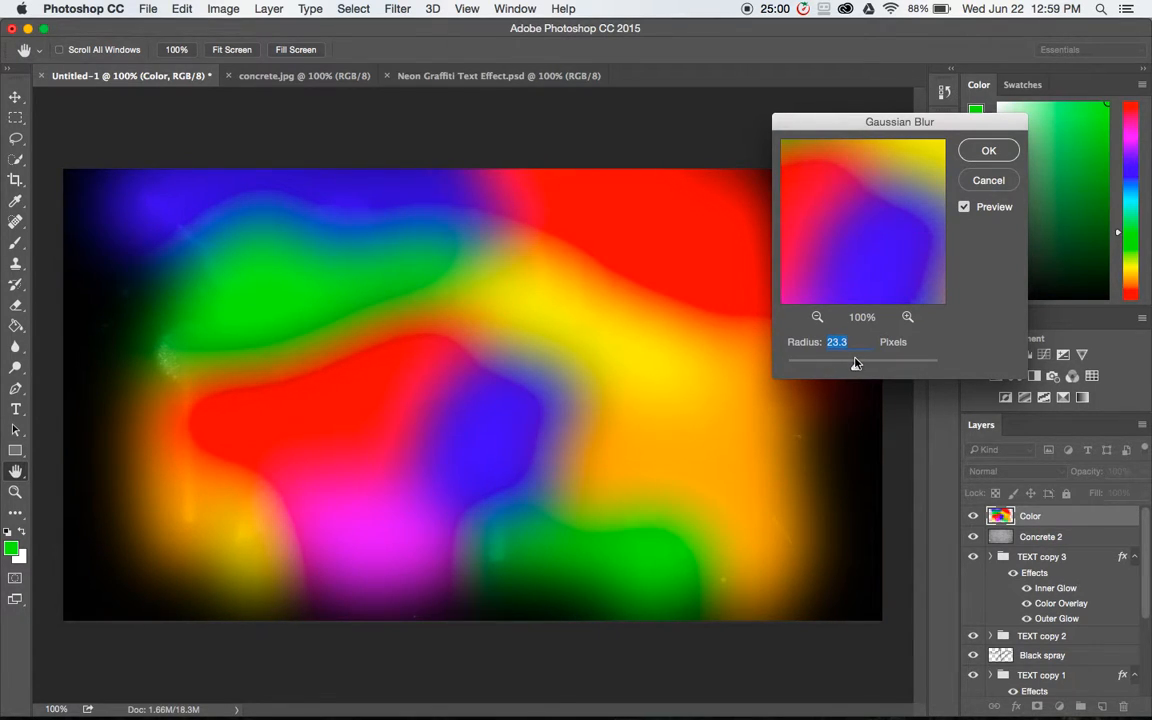
drag(858, 364, 858, 365)
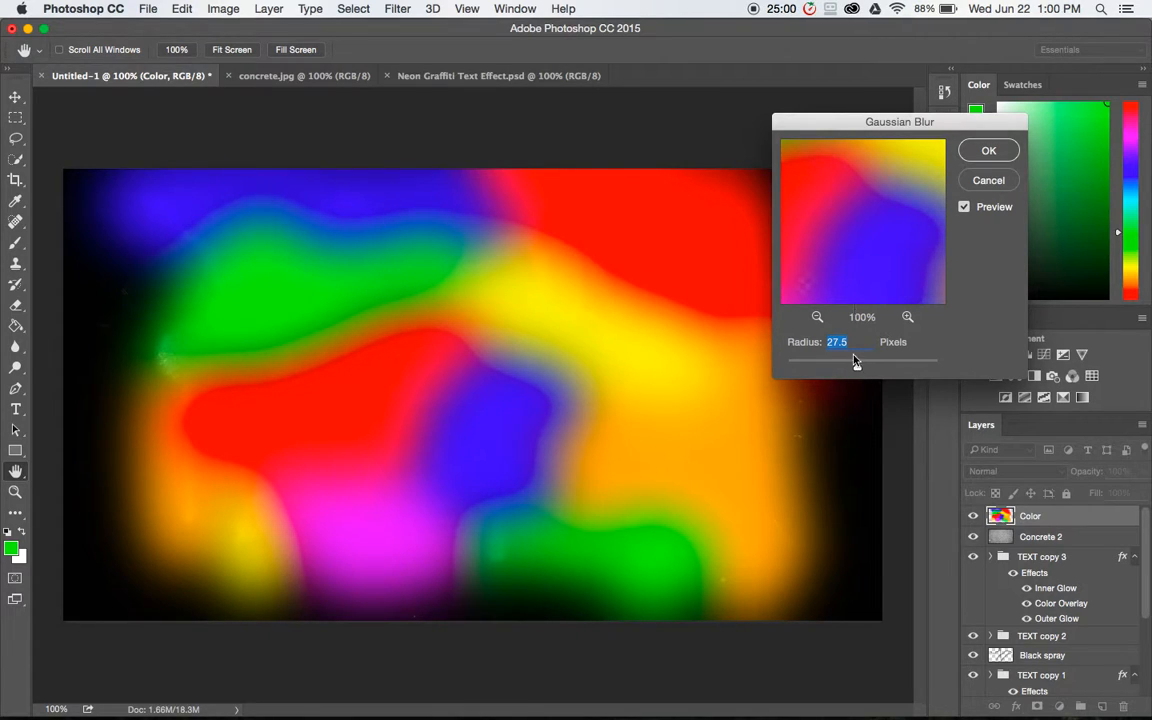
click(983, 151)
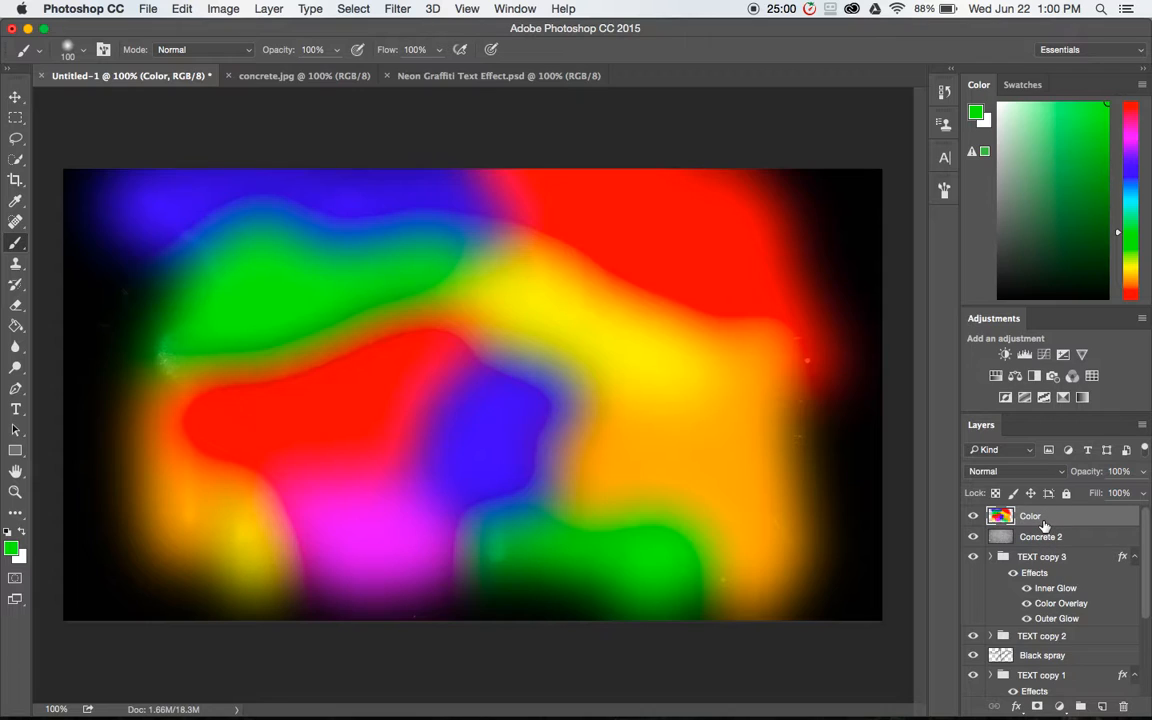
click(1048, 472)
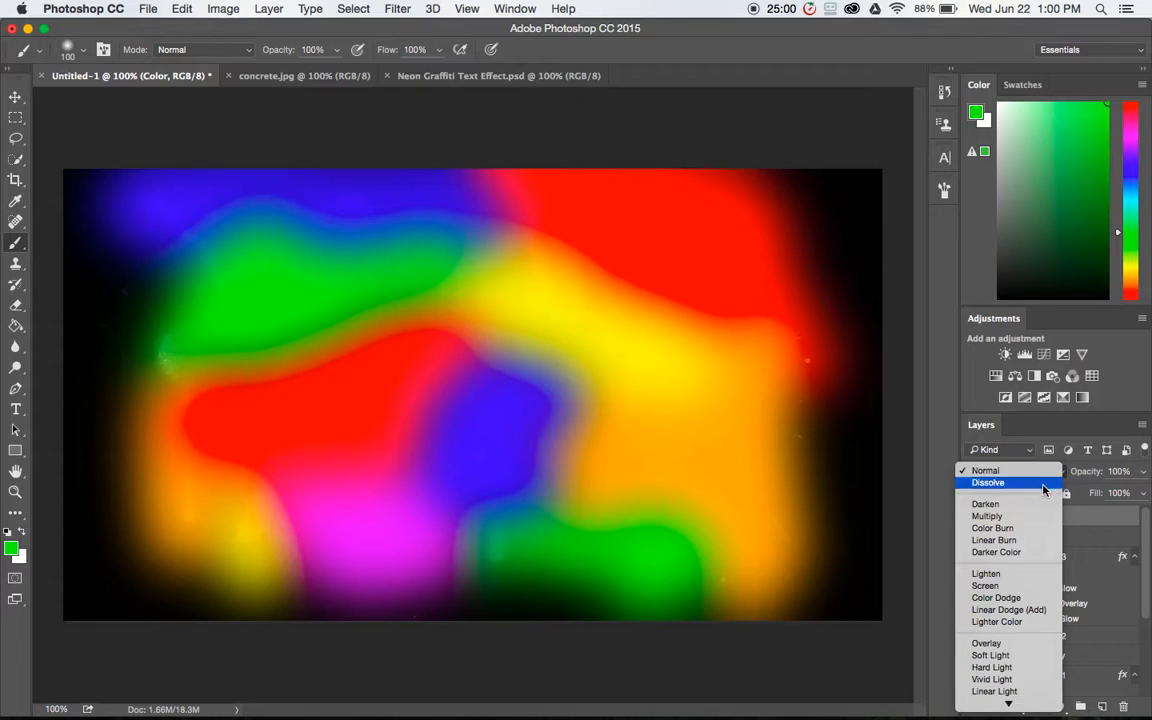
click(1013, 645)
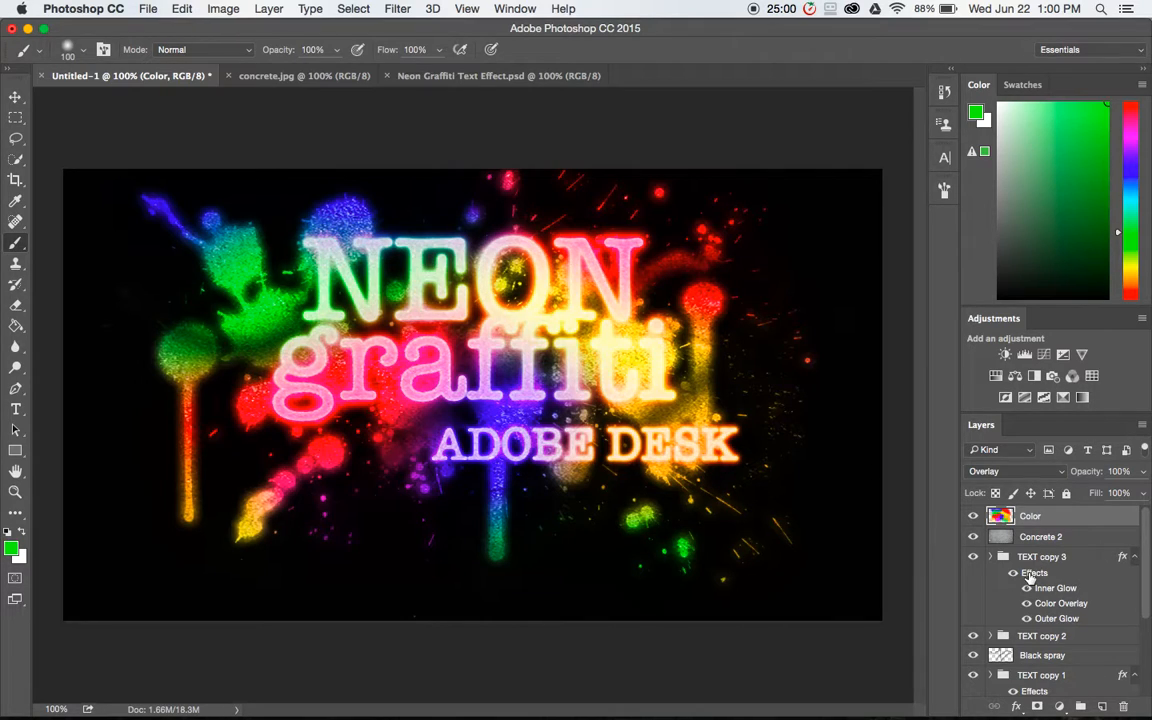
Increase the Size of the Splatter layer's Outer Glow so the glow spreads wider around the paint splatters
scroll(1030, 578, down, 5)
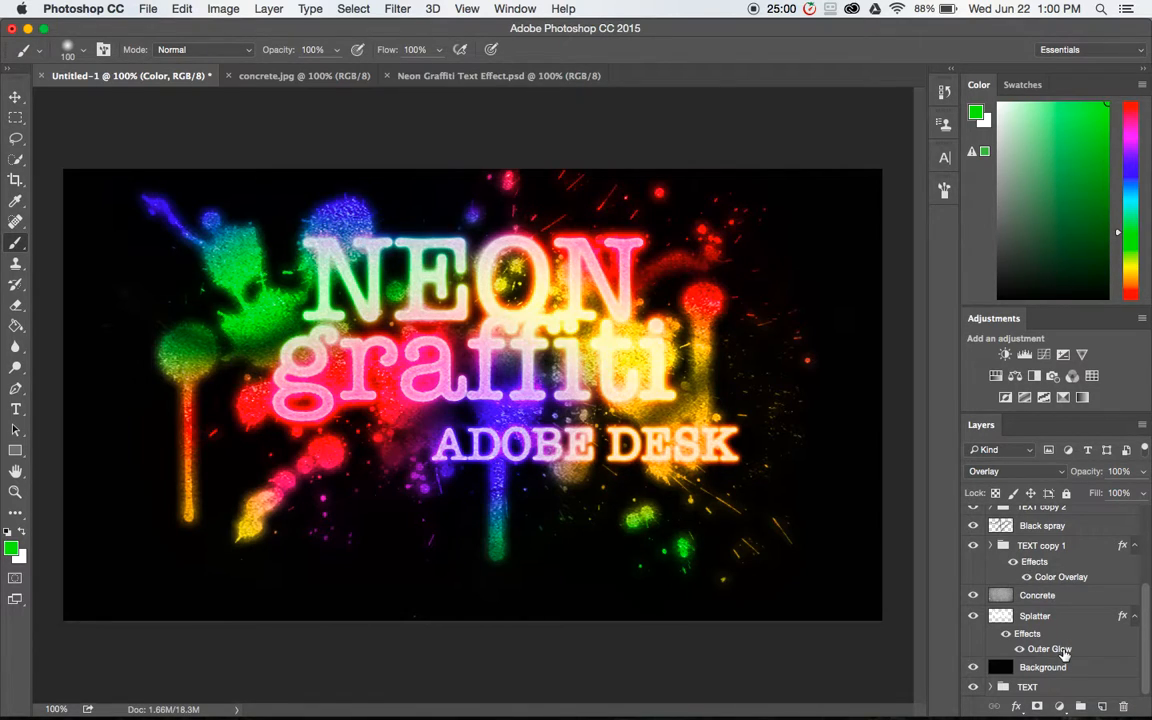
click(1064, 653)
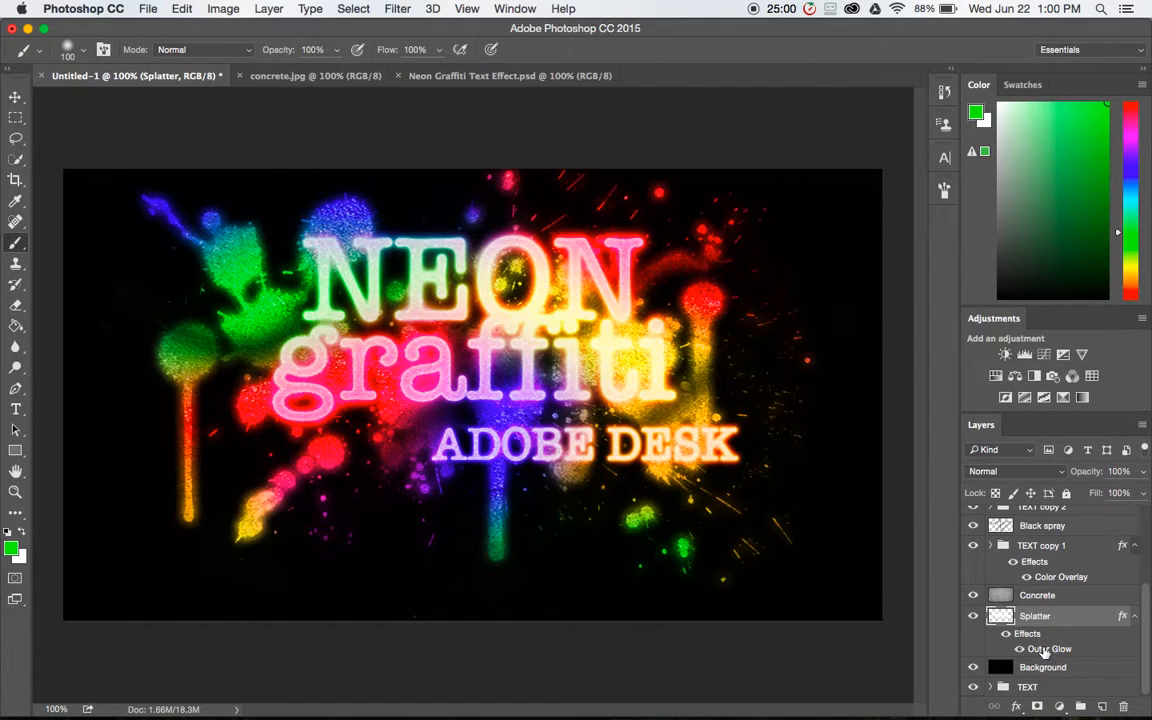
double_click(1046, 650)
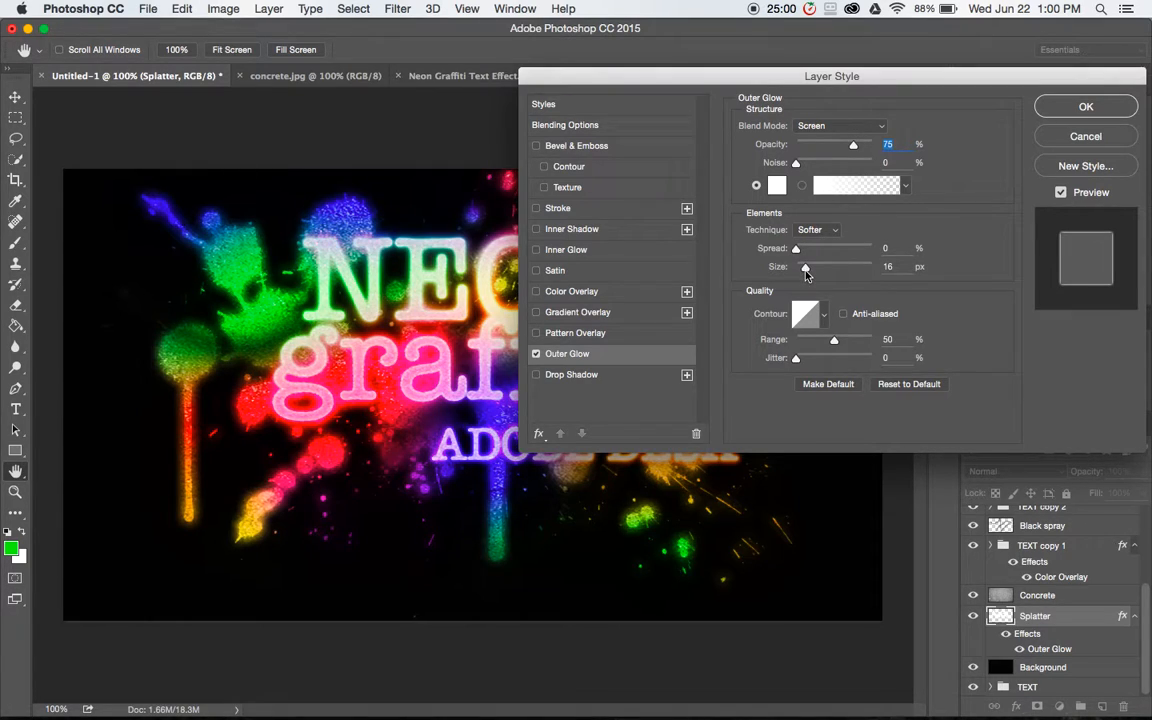
drag(806, 273, 826, 271)
click(1082, 106)
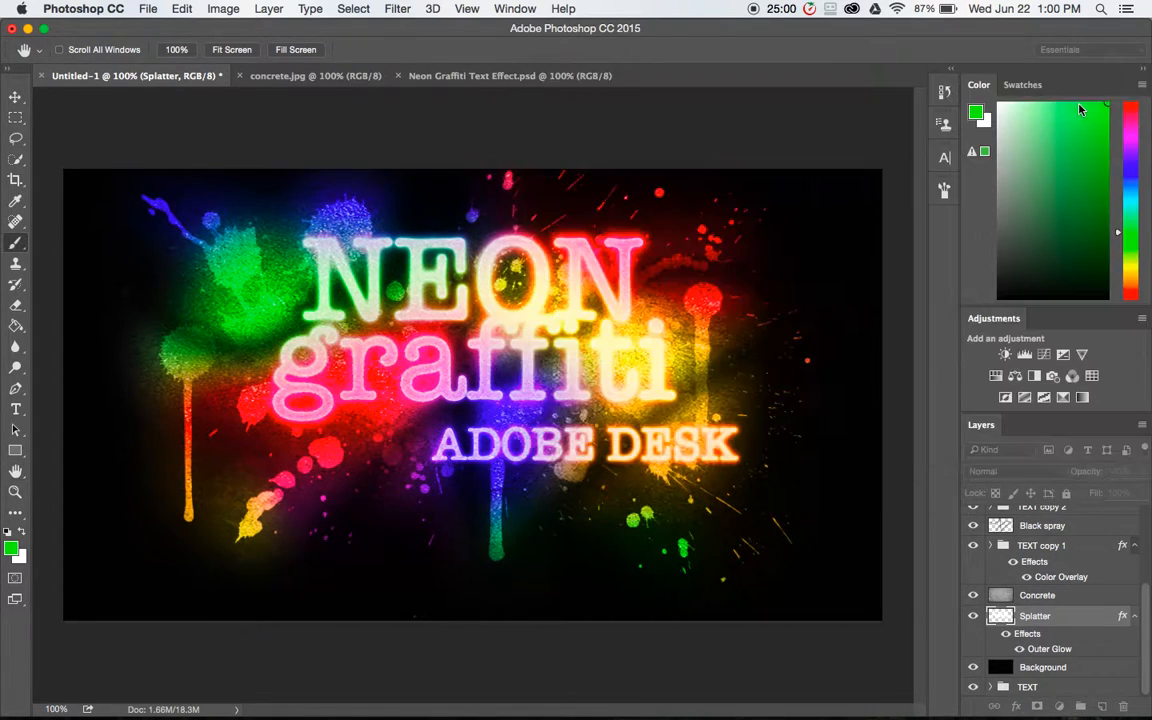
key(b)
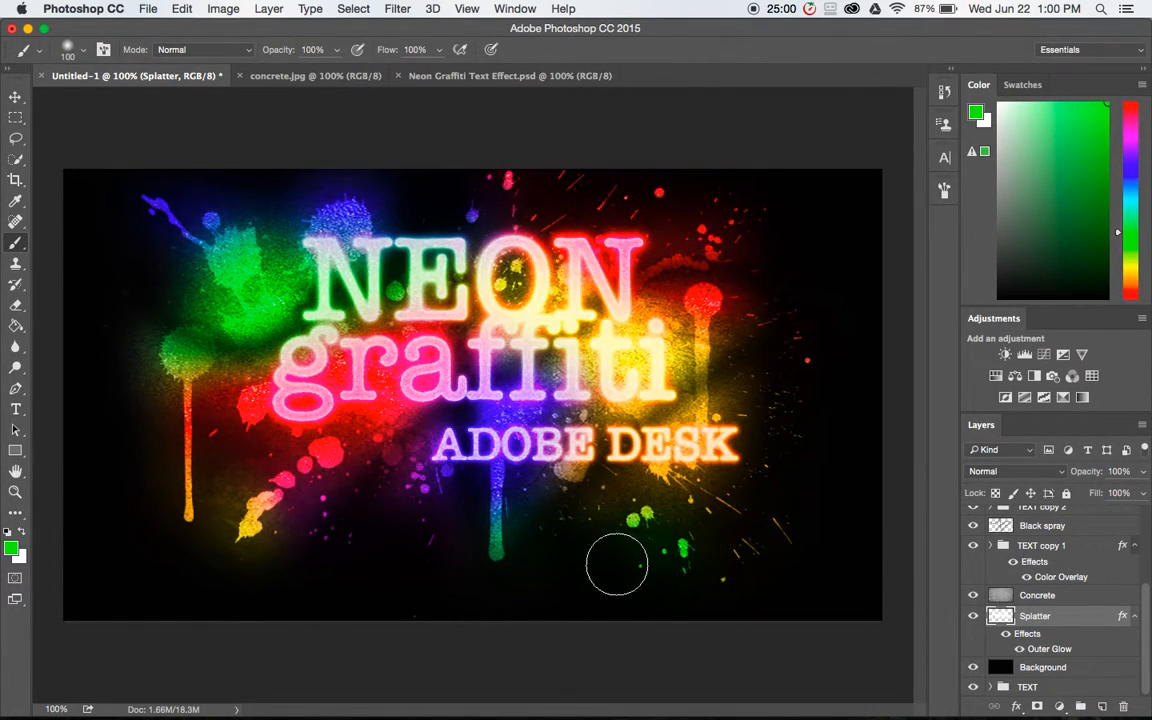